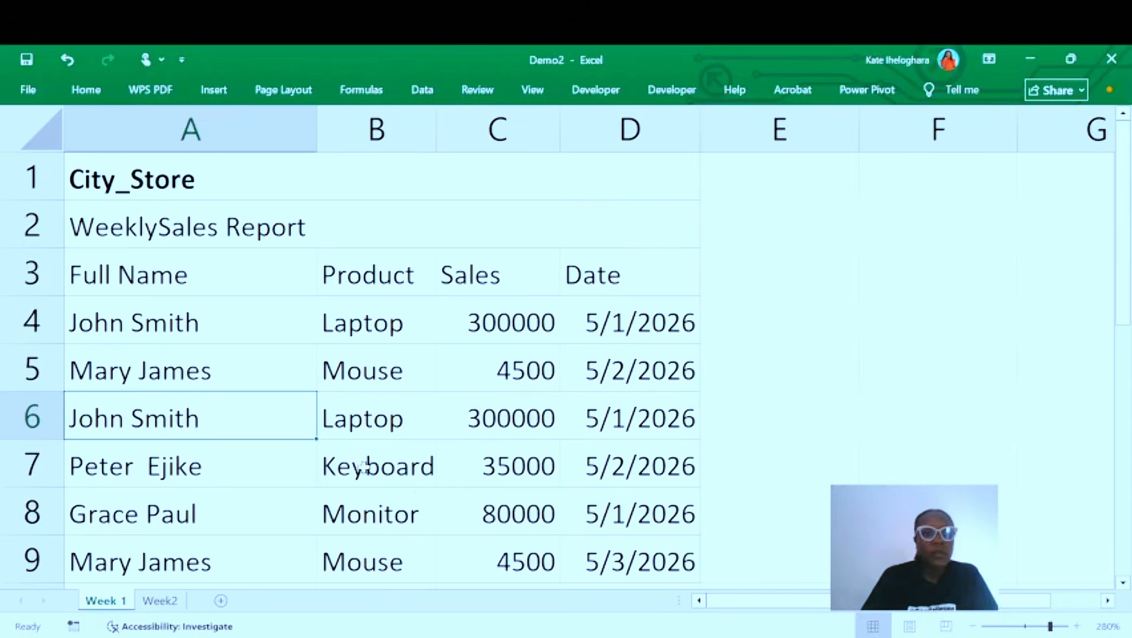
- Examine the Week 1 sheet's title rows, its header row 3 and the matching sales records in rows 4 and 6
left_click(57, 278)
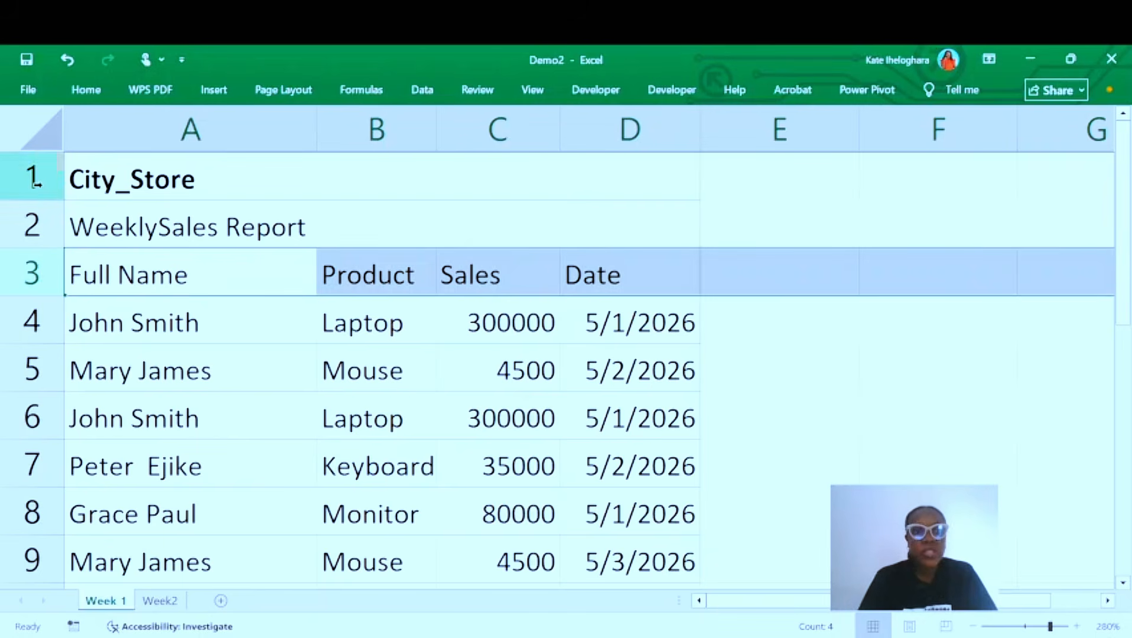
left_click(266, 177)
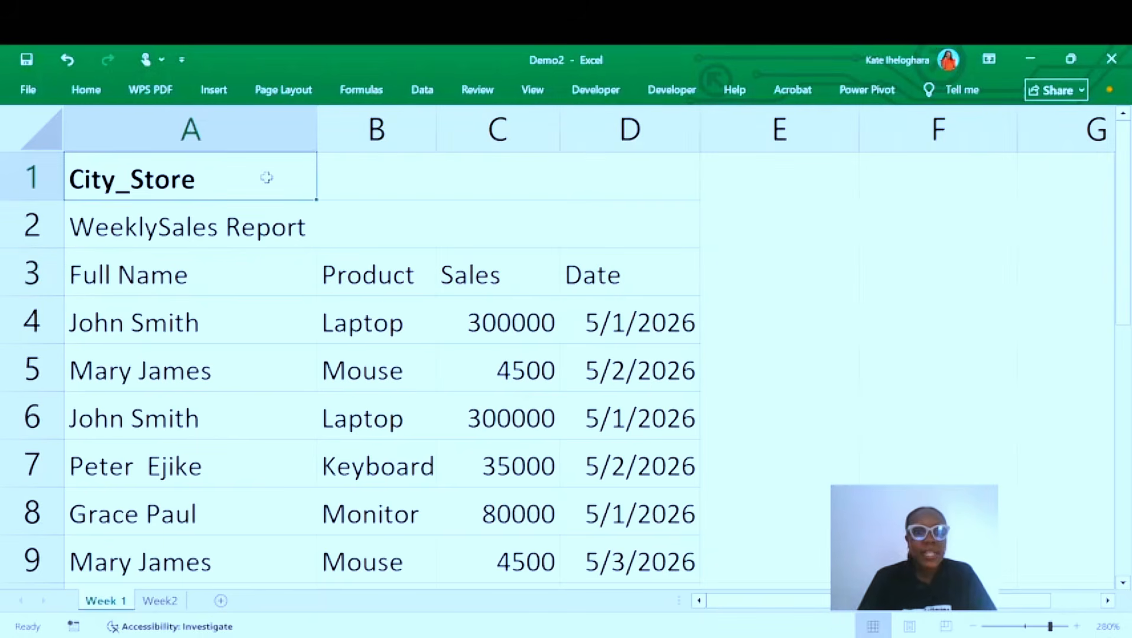
left_click(272, 231)
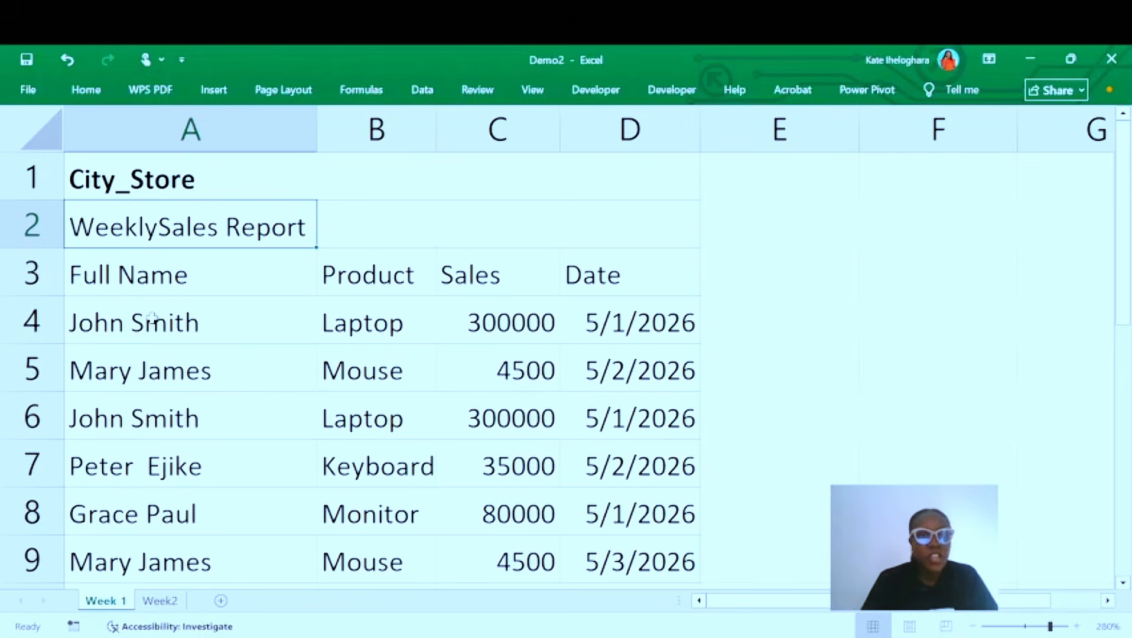
left_click(49, 324)
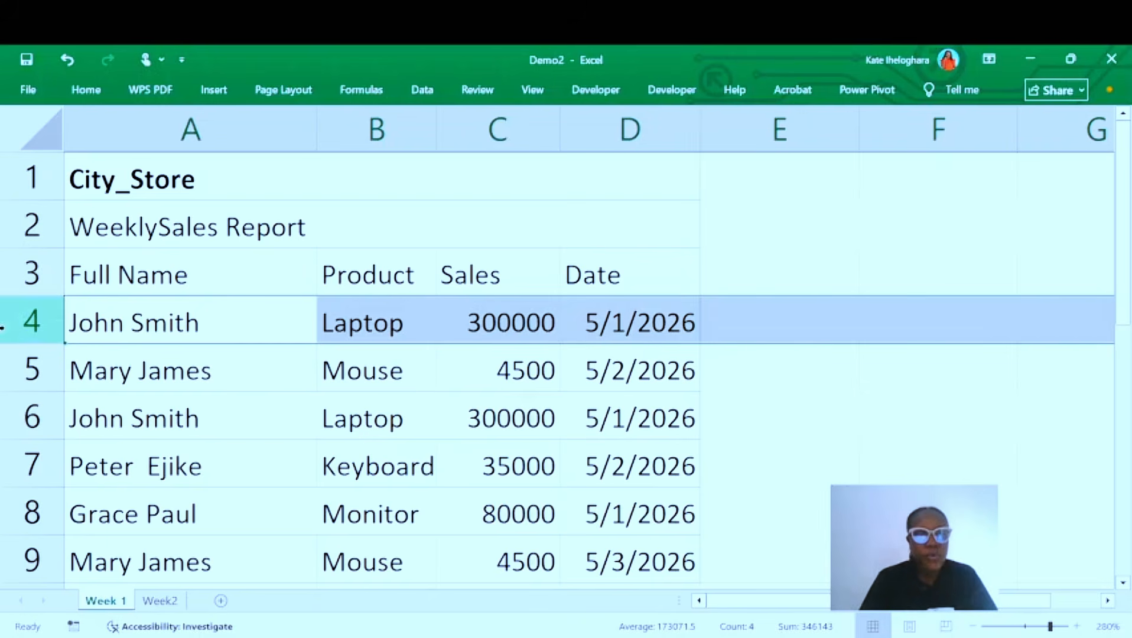
left_click(33, 424)
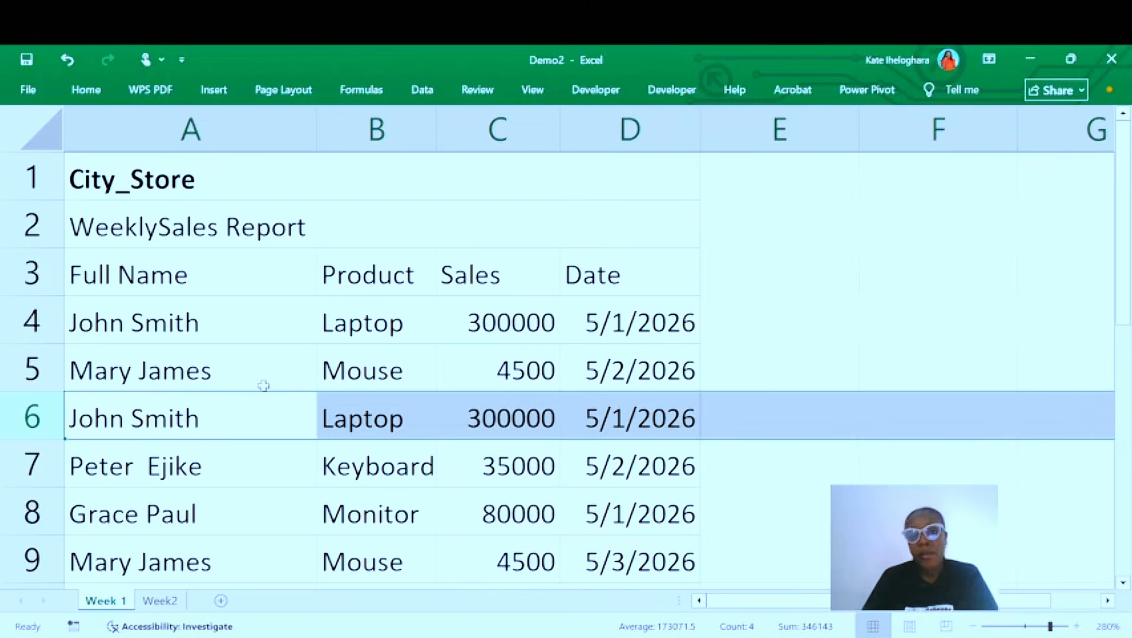
left_click(400, 361)
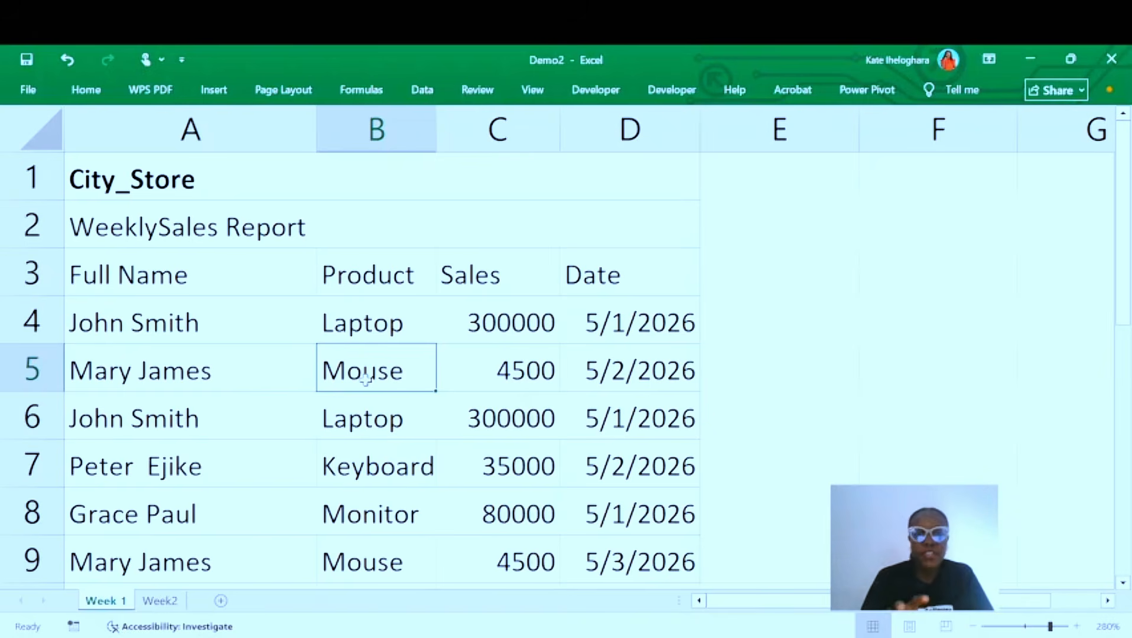
- Review the source types offered for a new query, including file, Azure and combined queries
left_click(430, 91)
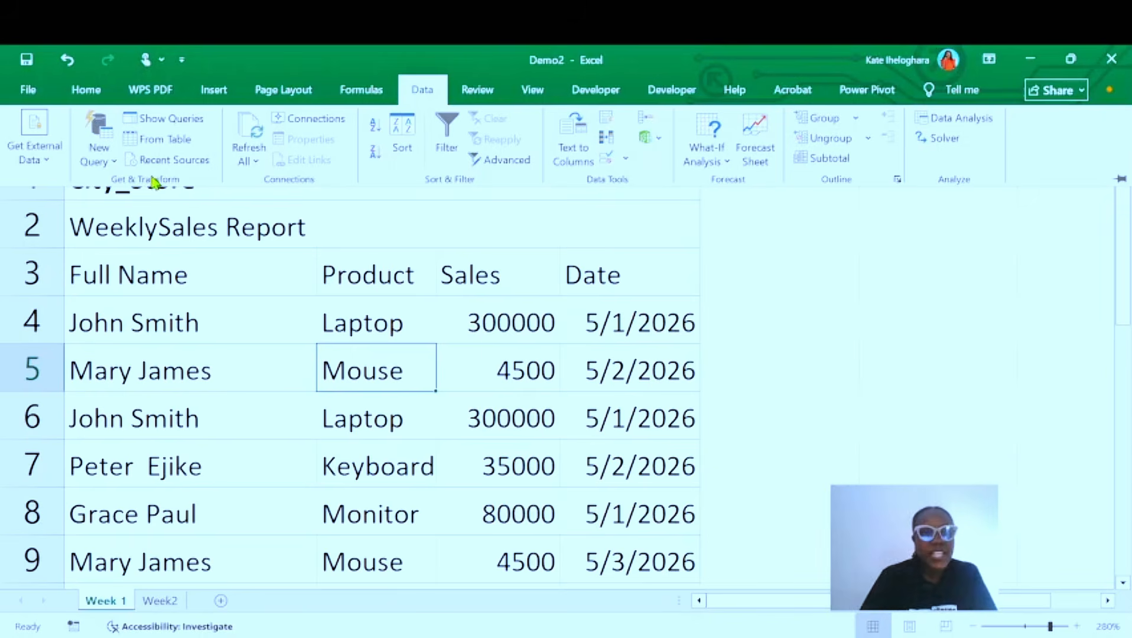
left_click(113, 160)
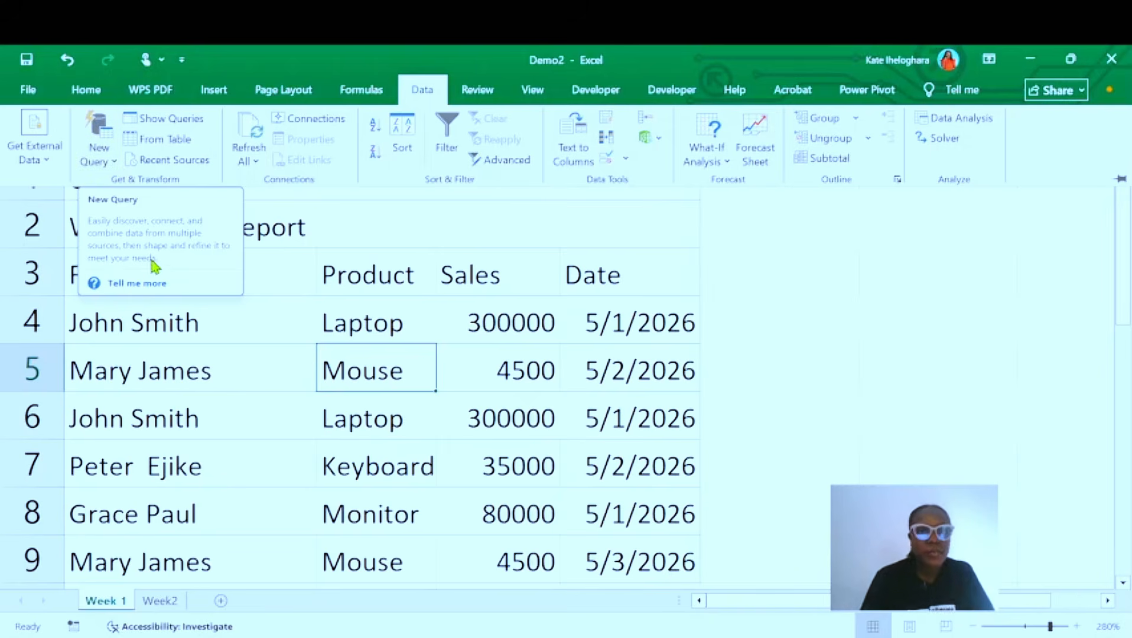
left_click(116, 164)
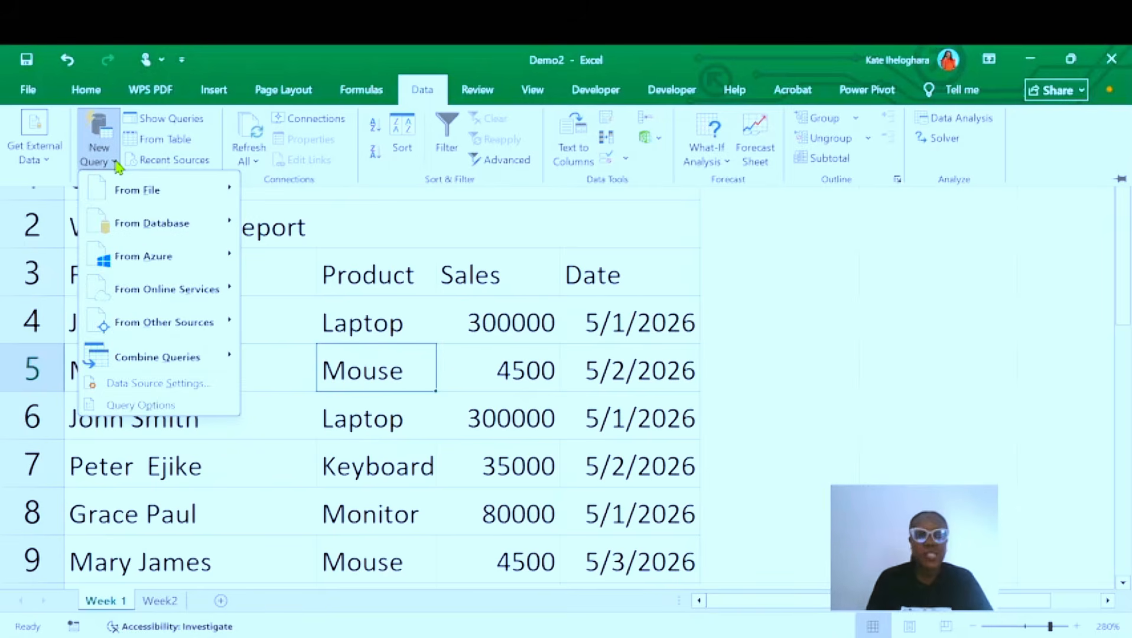
mouse_move(144, 191)
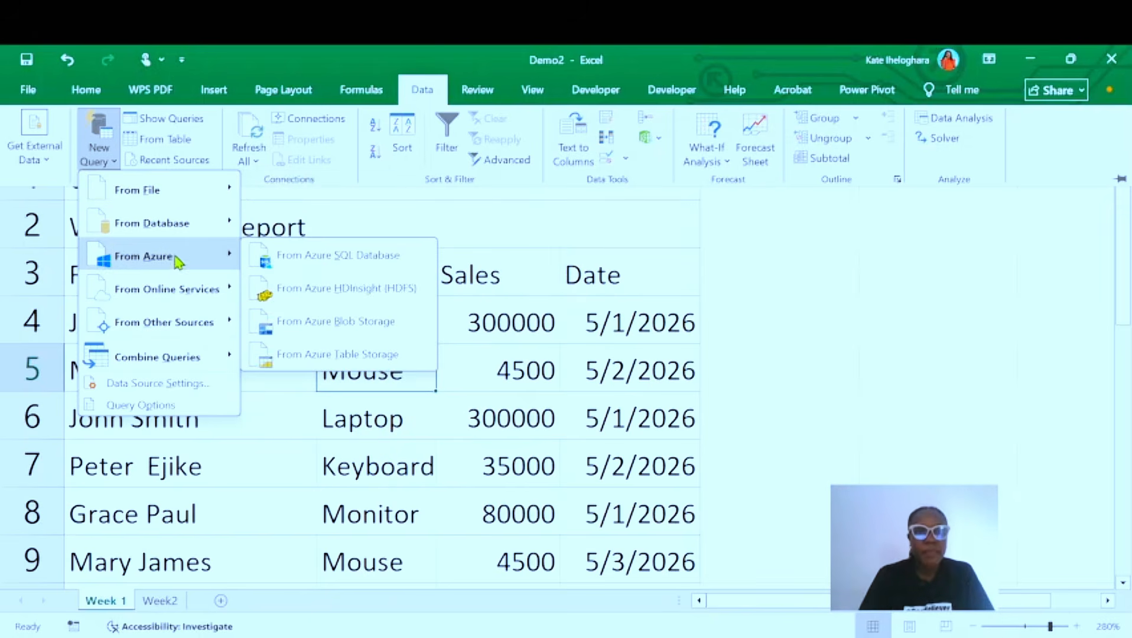
mouse_move(165, 363)
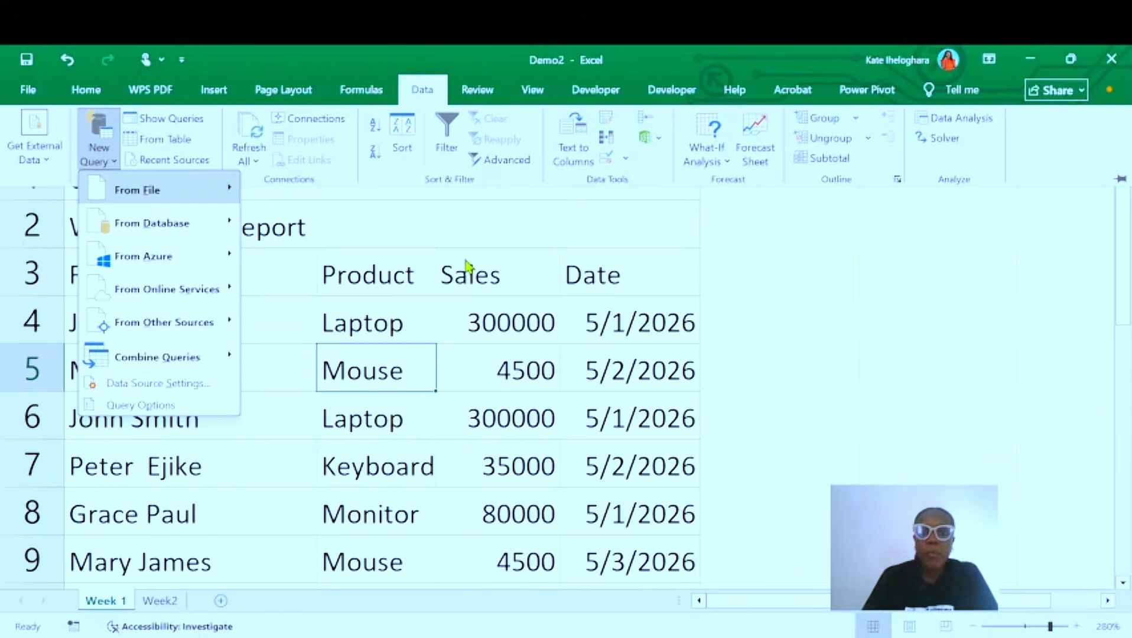
left_click(568, 302)
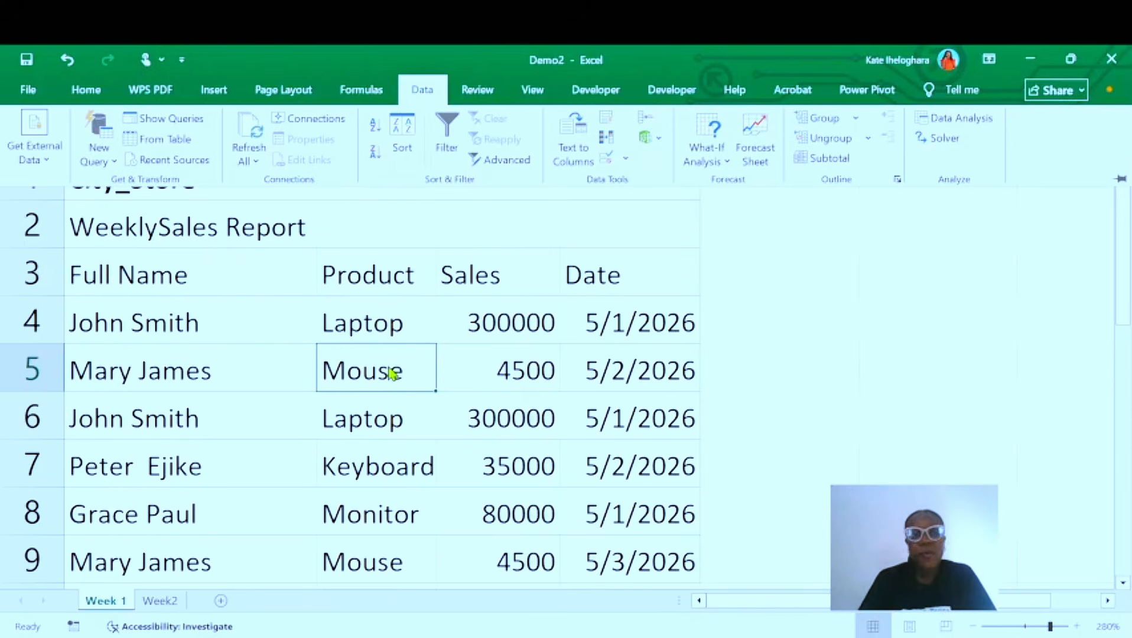
left_click(117, 164)
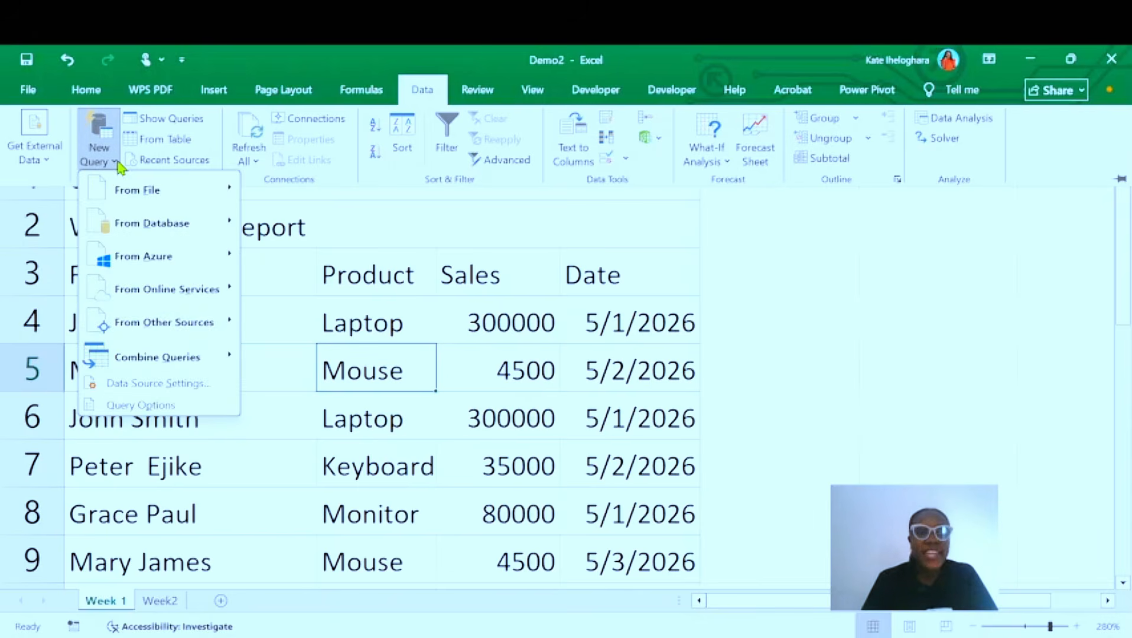
mouse_move(149, 191)
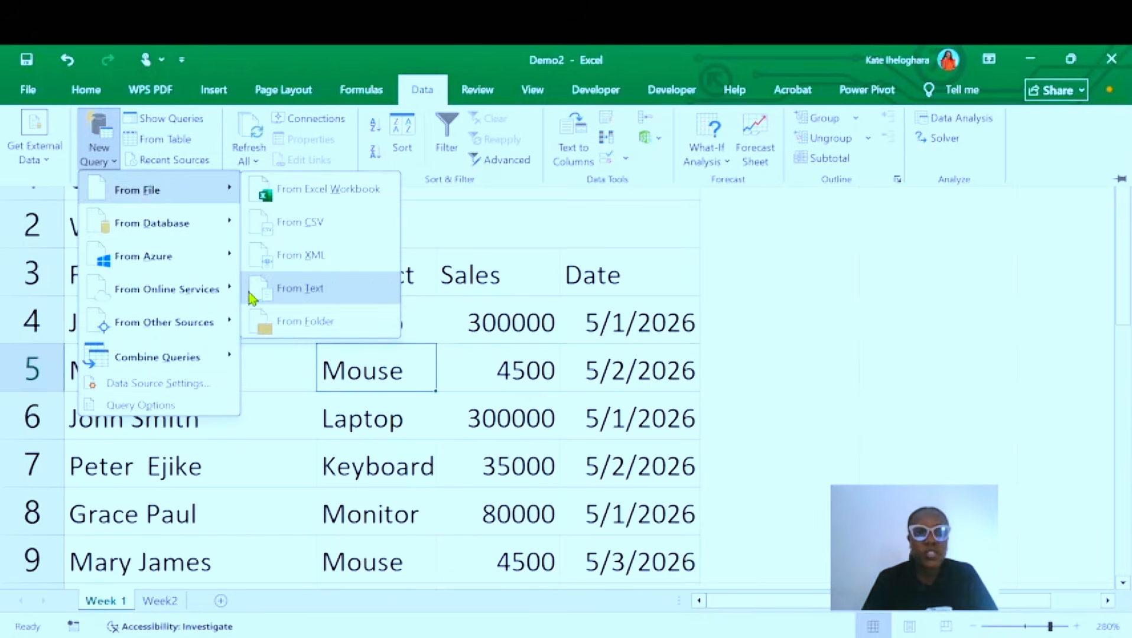
left_click(273, 368)
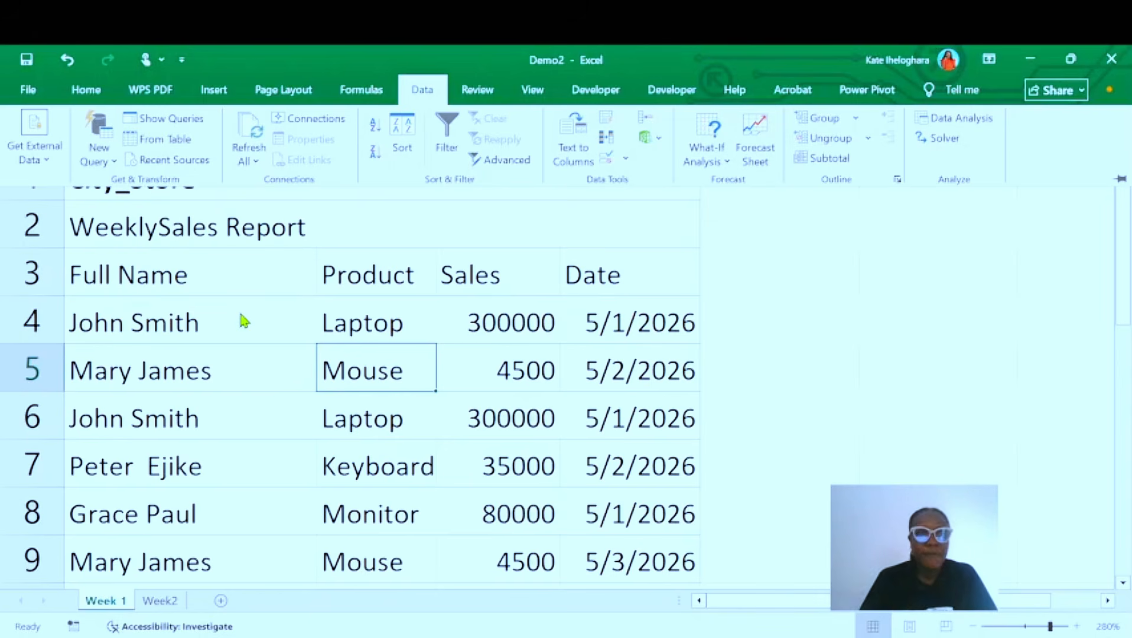
- Load the range A1:D9 into the Power Query Editor as a table with headers
left_click(171, 144)
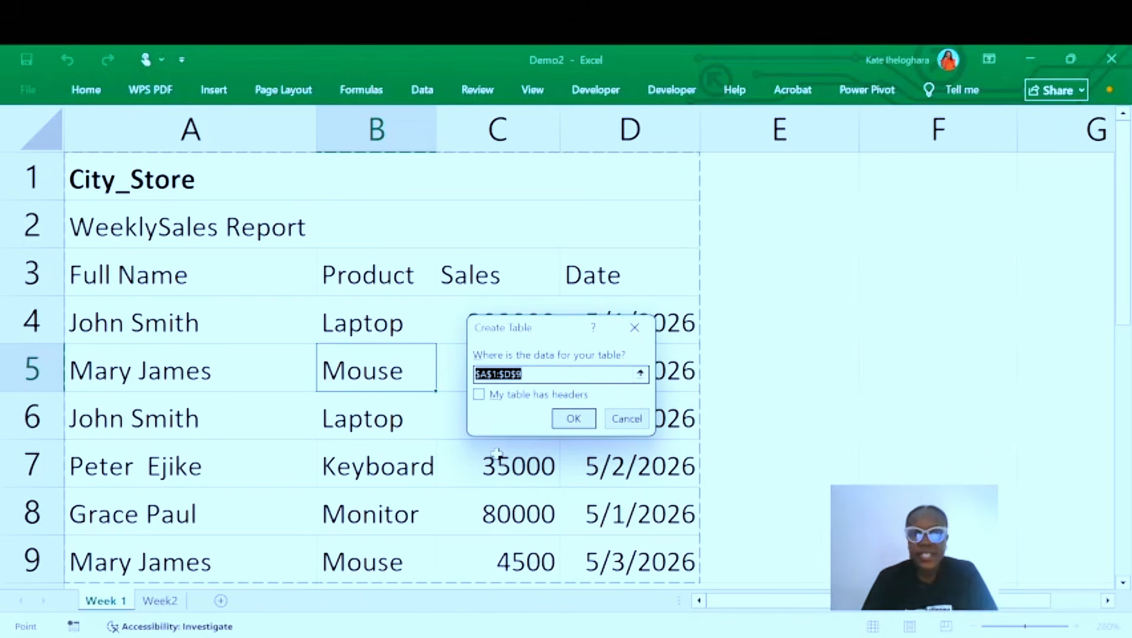
left_click(479, 395)
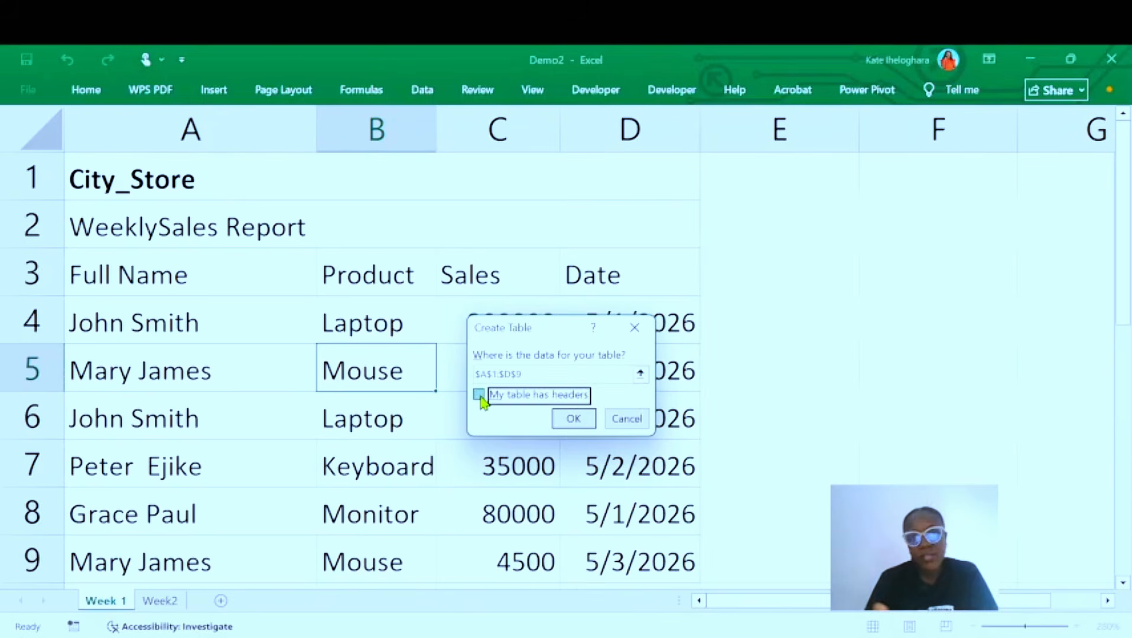
left_click(573, 418)
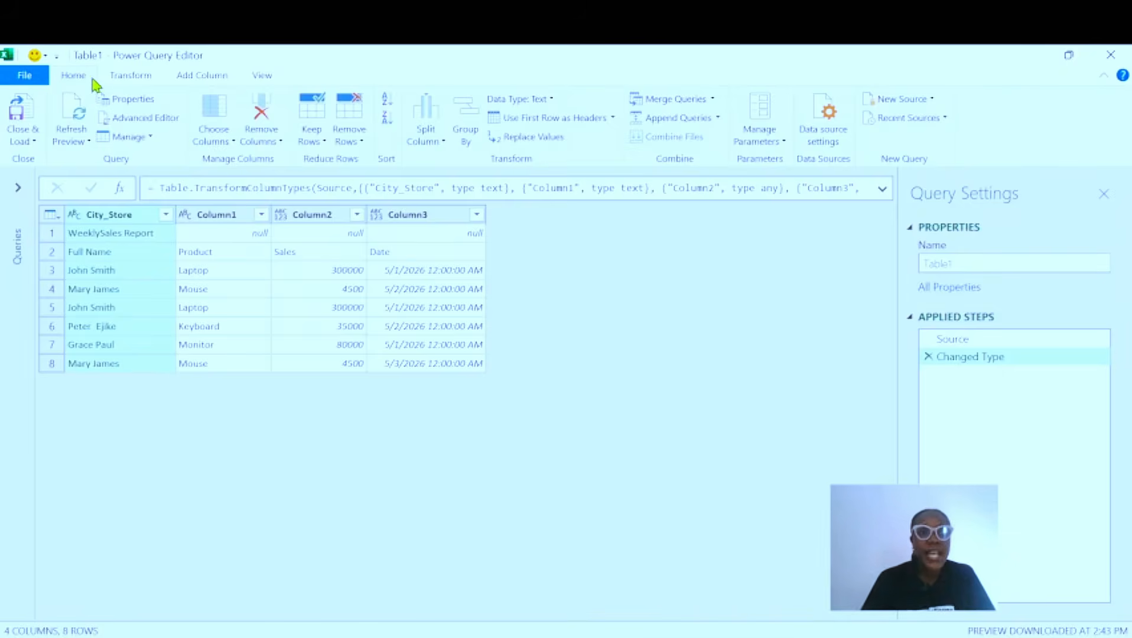
- Review the transform, add-column, view and home commands available in the Power Query Editor
left_click(127, 83)
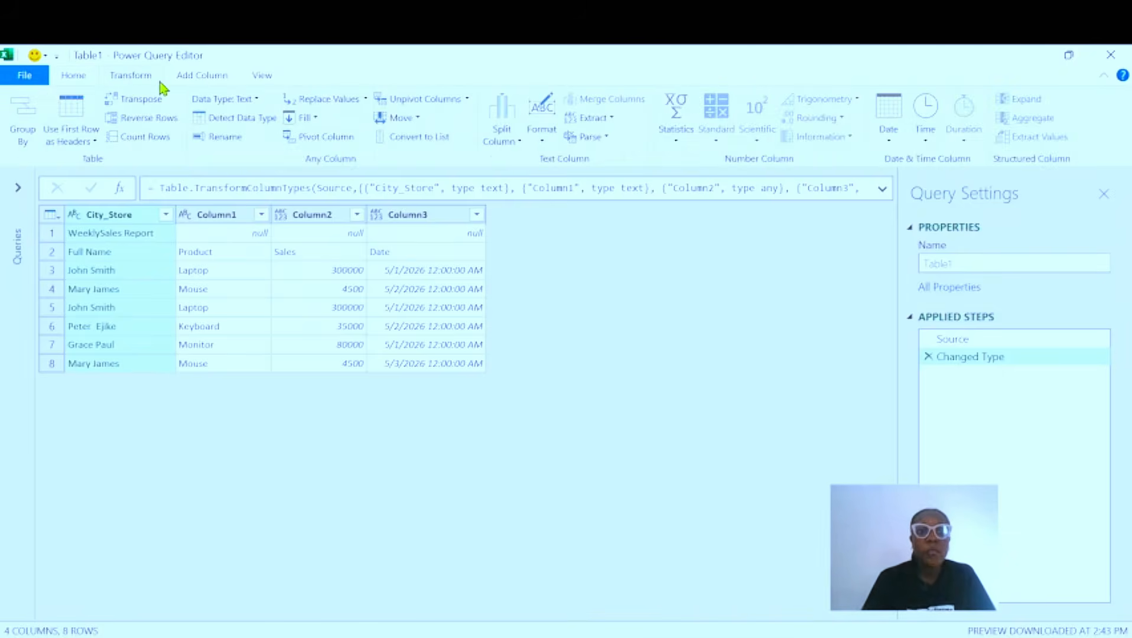
left_click(193, 84)
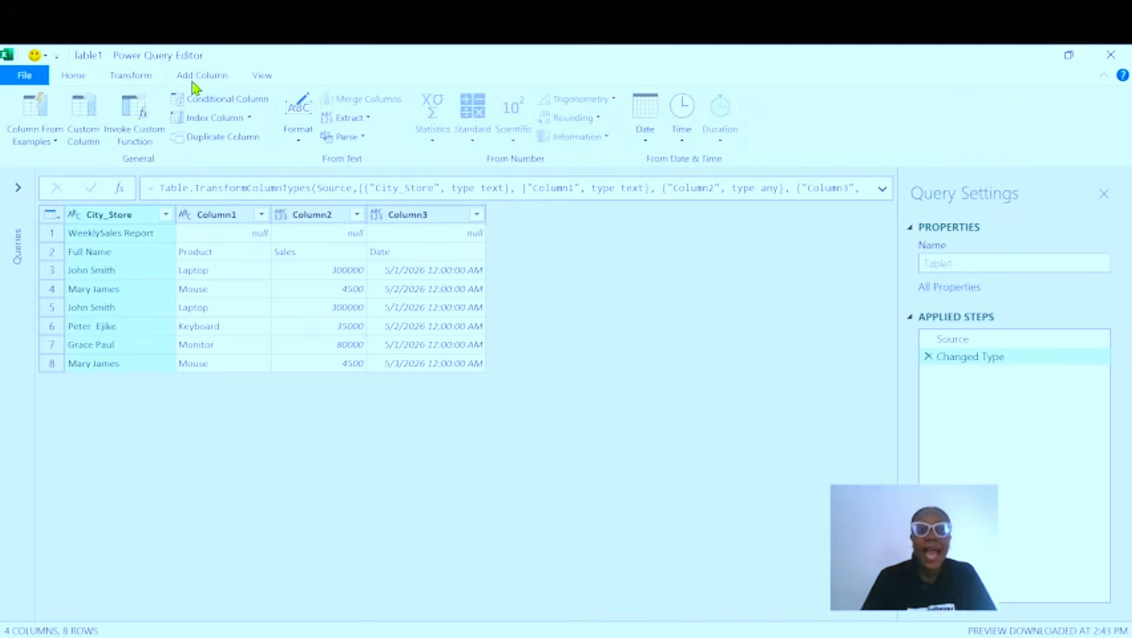
left_click(262, 78)
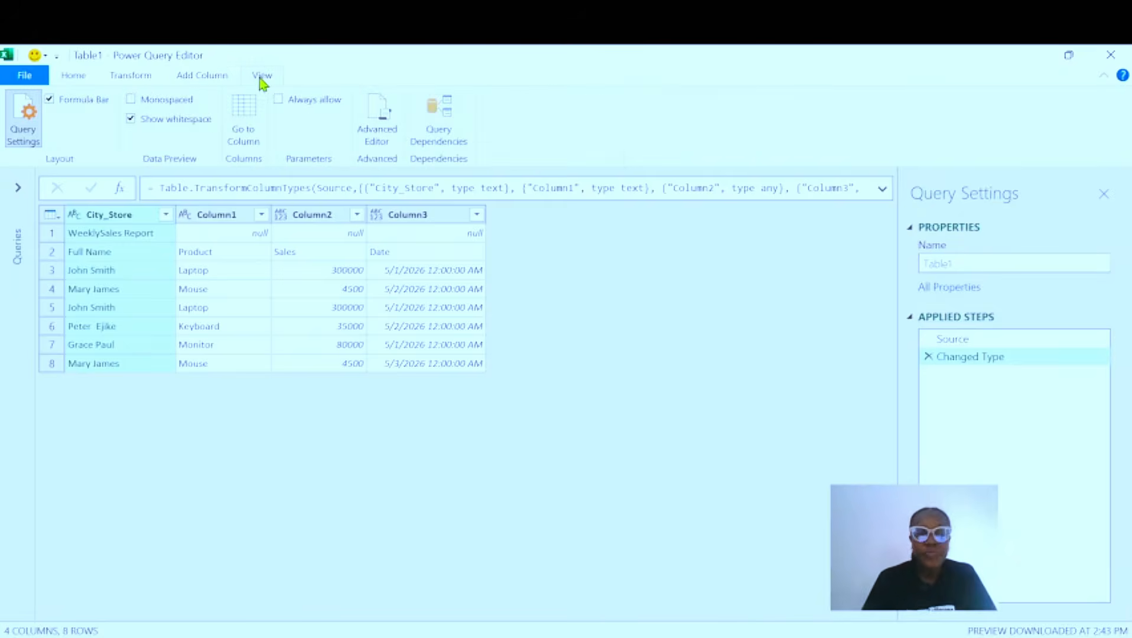
left_click(76, 79)
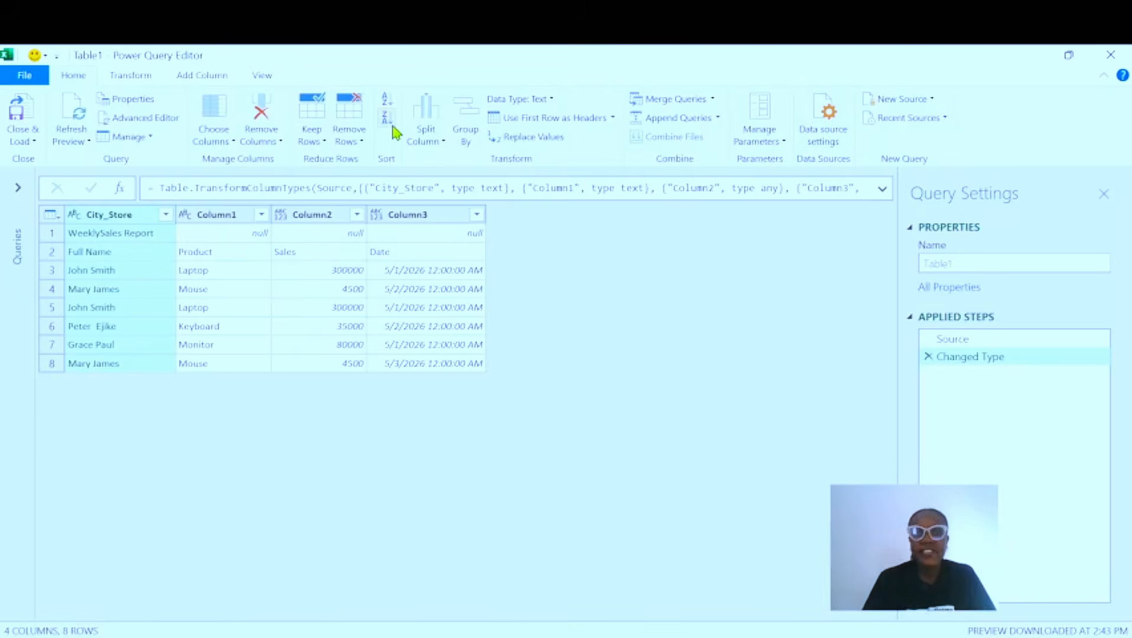
left_click(143, 79)
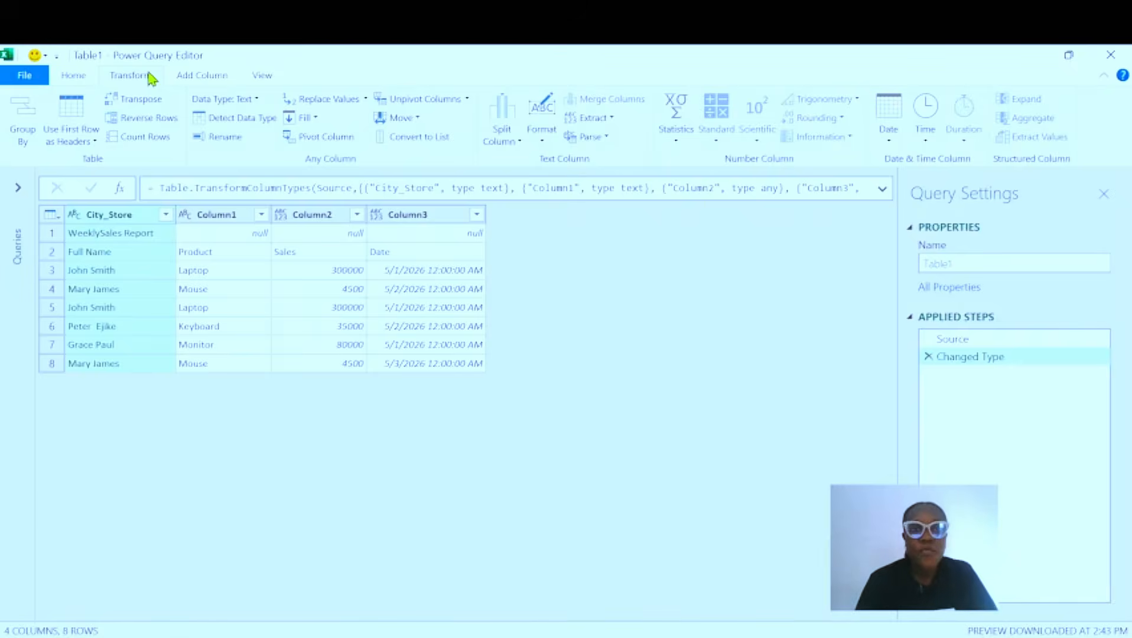
- Remove the top 1 row, containing the weekly sales report title, from the query
left_click(92, 80)
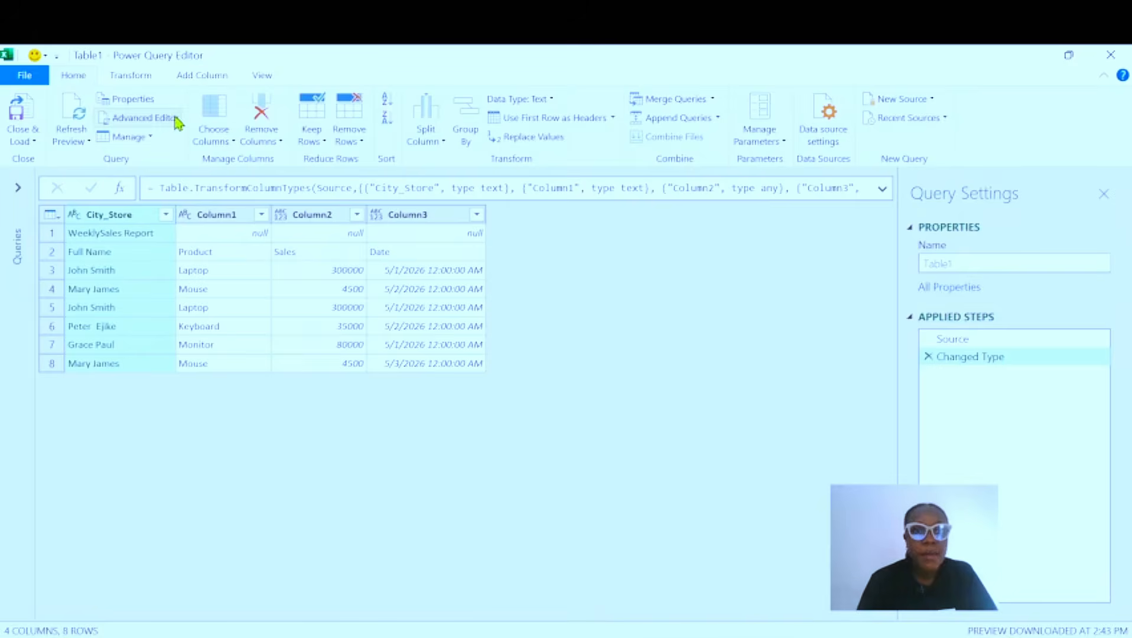
left_click(363, 142)
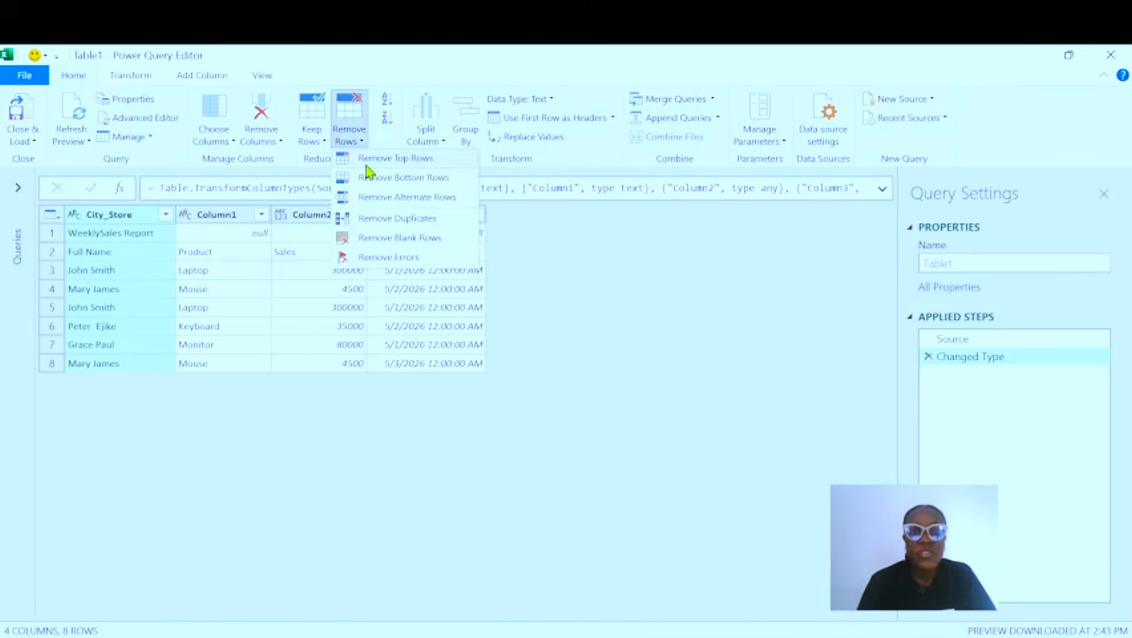
left_click(433, 164)
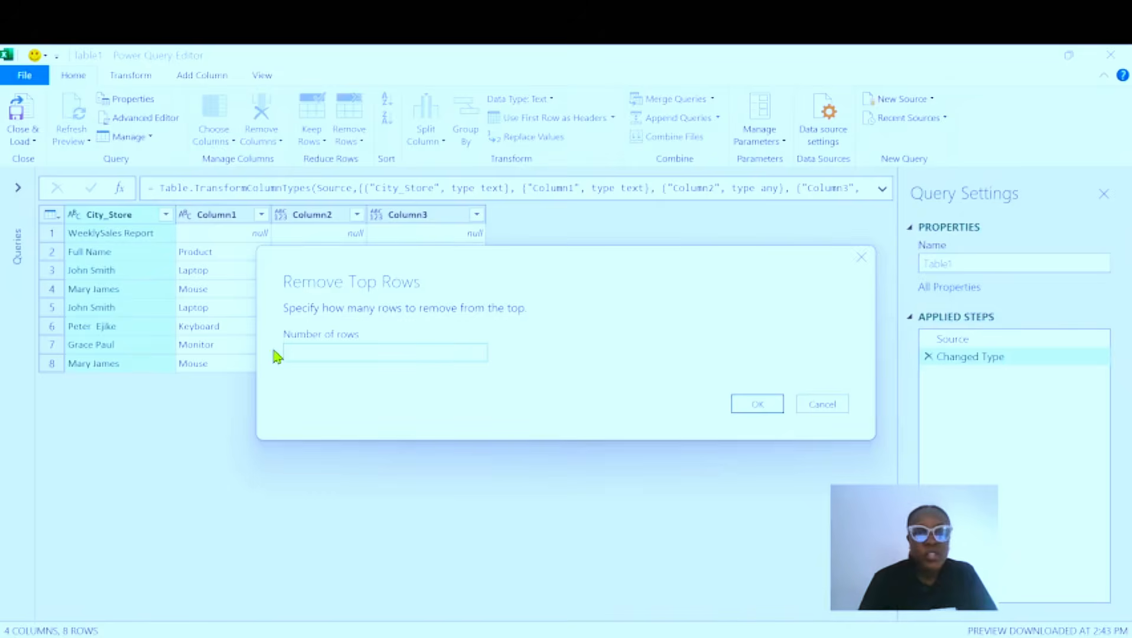
left_click(347, 353)
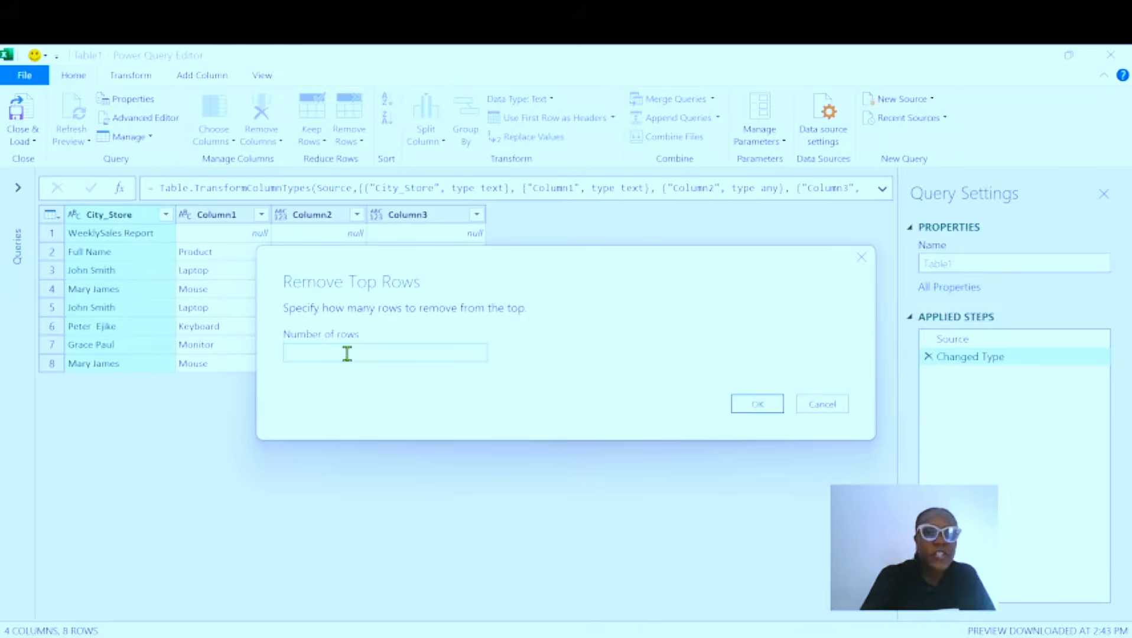
type("1")
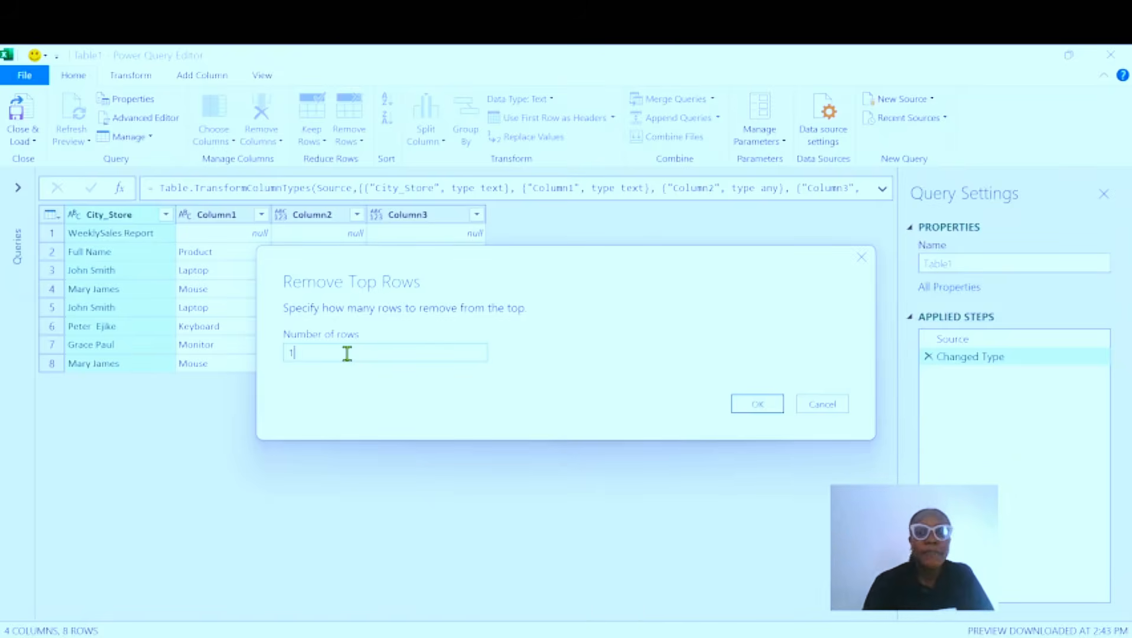
left_click(758, 408)
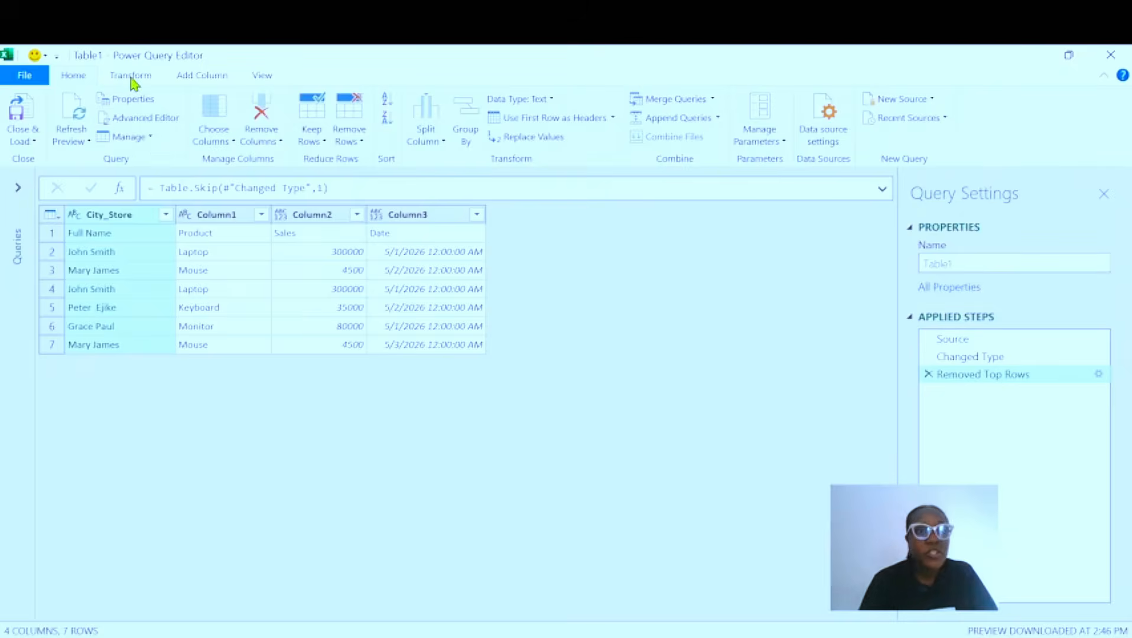
- Promote the first row, with Full Name, Product, Sales and Date, to column headers
left_click(132, 75)
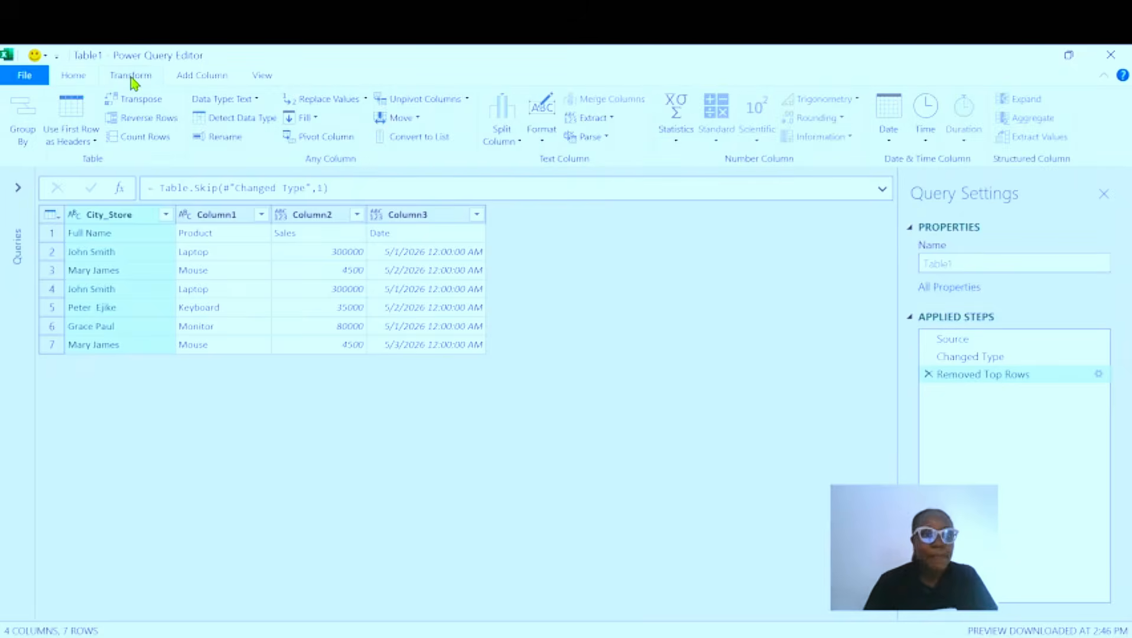
left_click(96, 145)
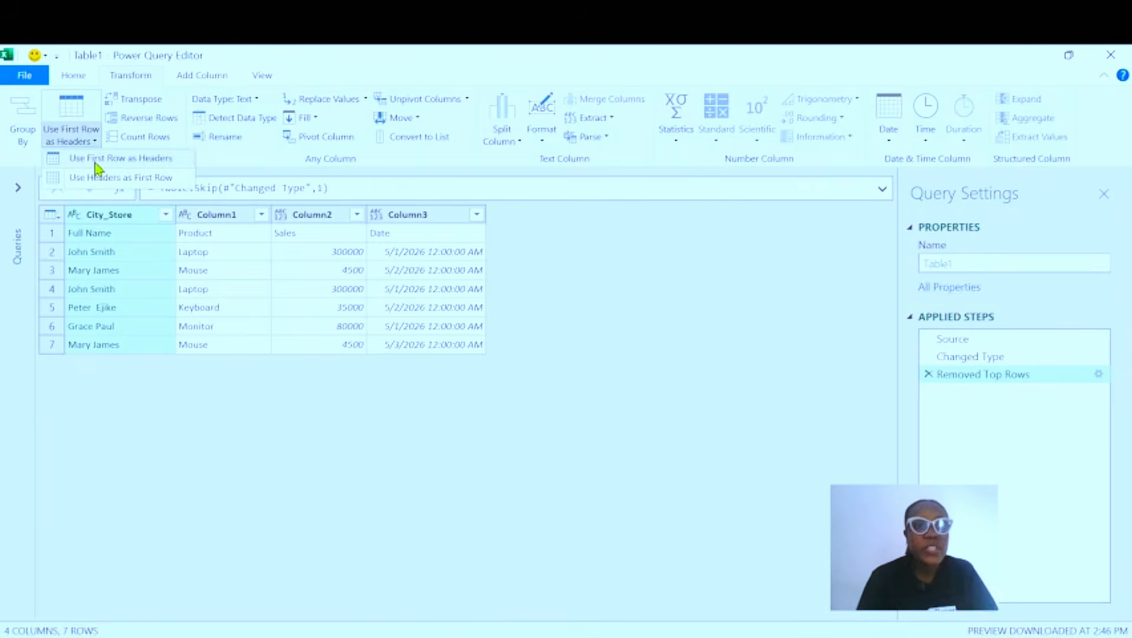
left_click(167, 166)
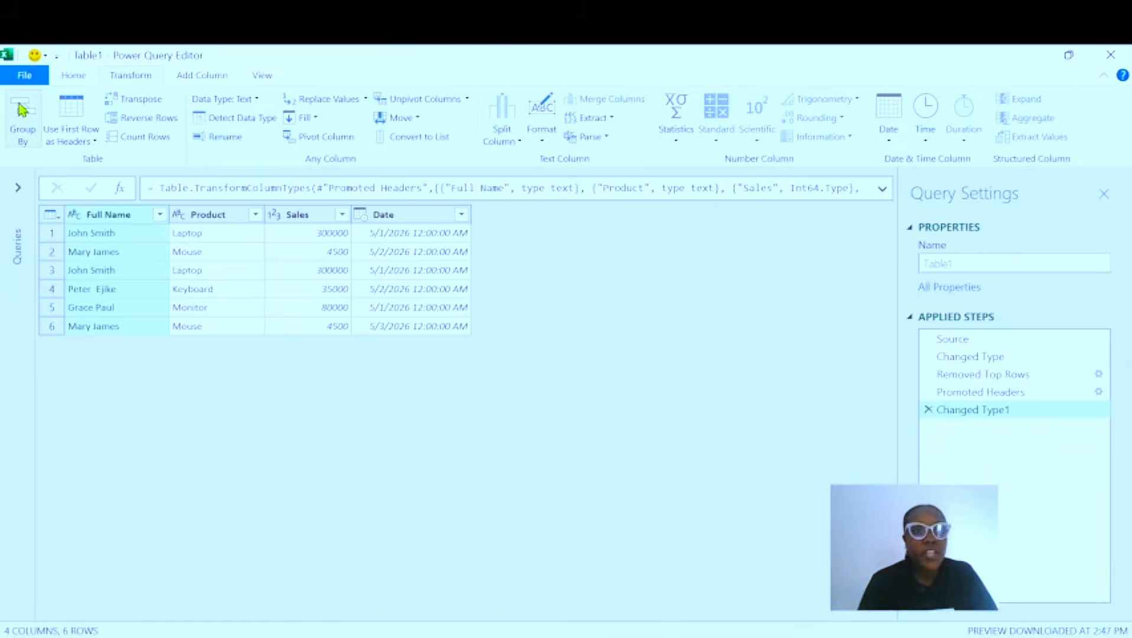
- Split the Full Name column by the Space delimiter at the left-most delimiter
left_click(77, 79)
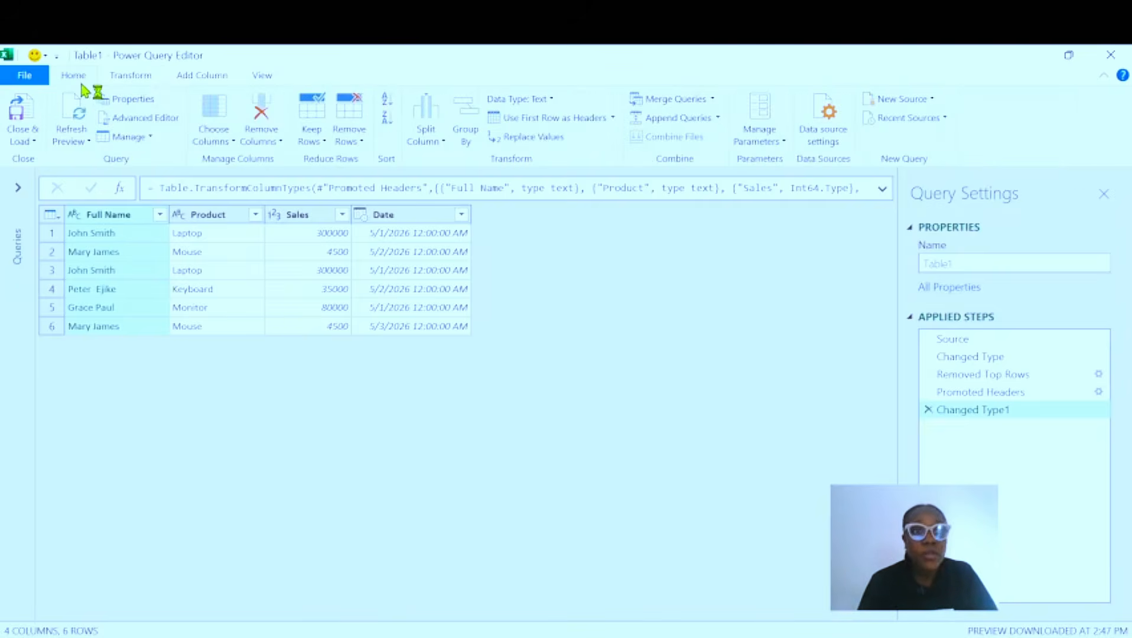
left_click(218, 220)
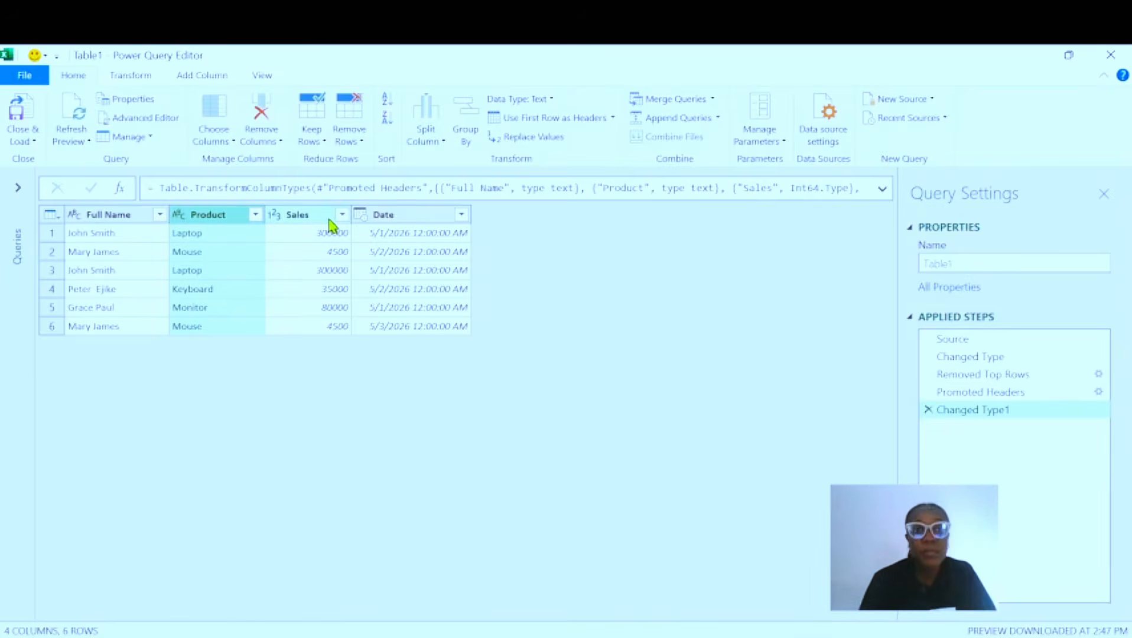
left_click(306, 221)
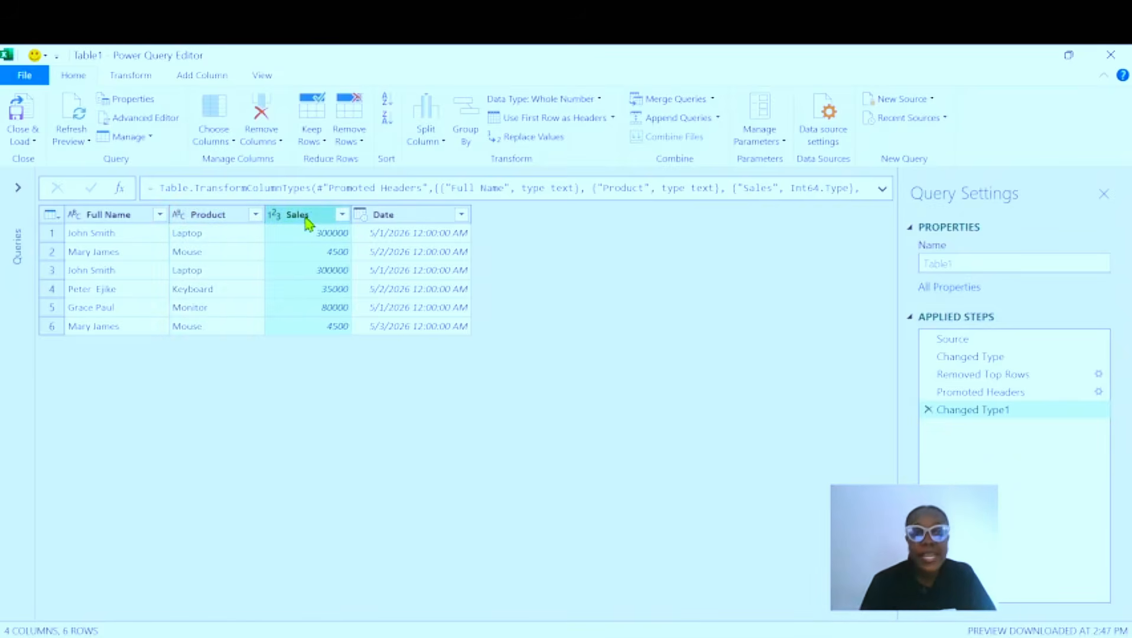
left_click(410, 222)
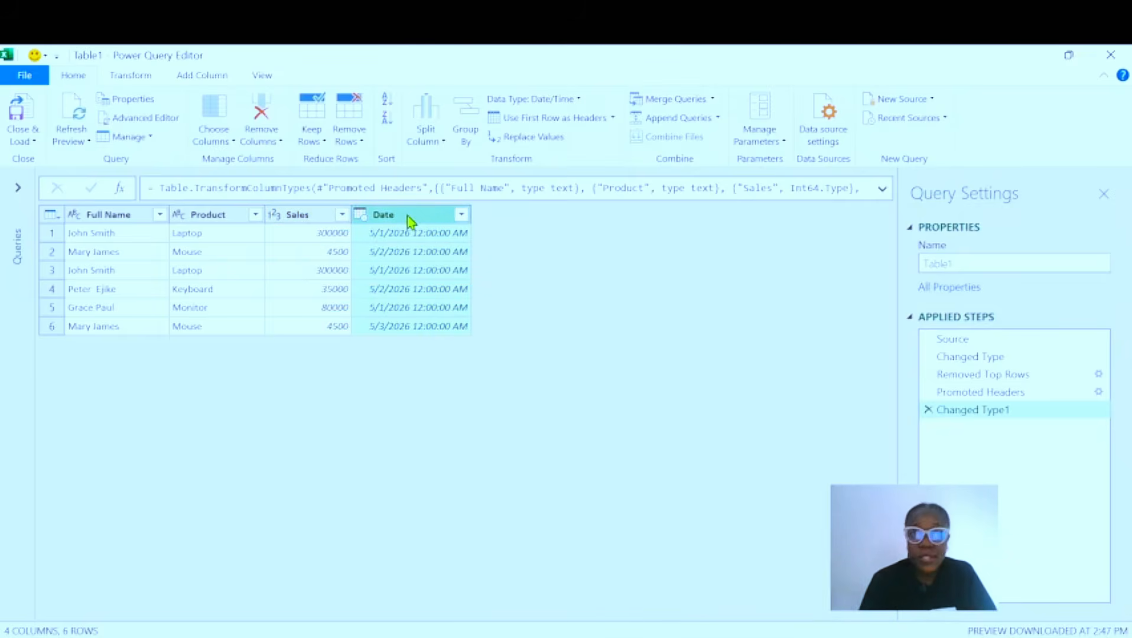
left_click(113, 214)
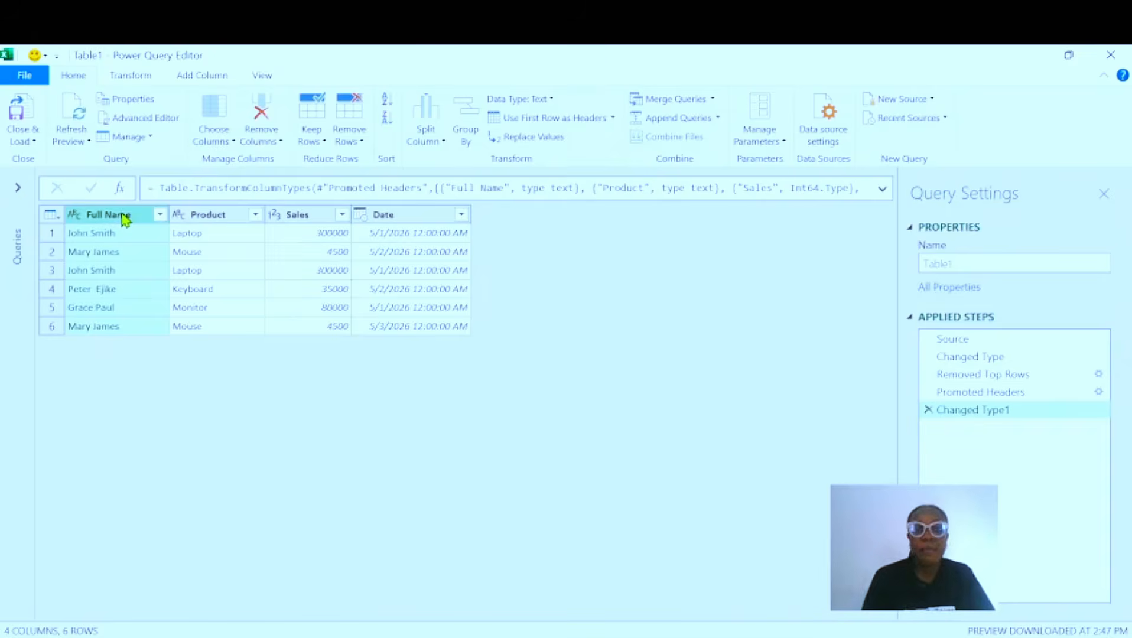
left_click(444, 142)
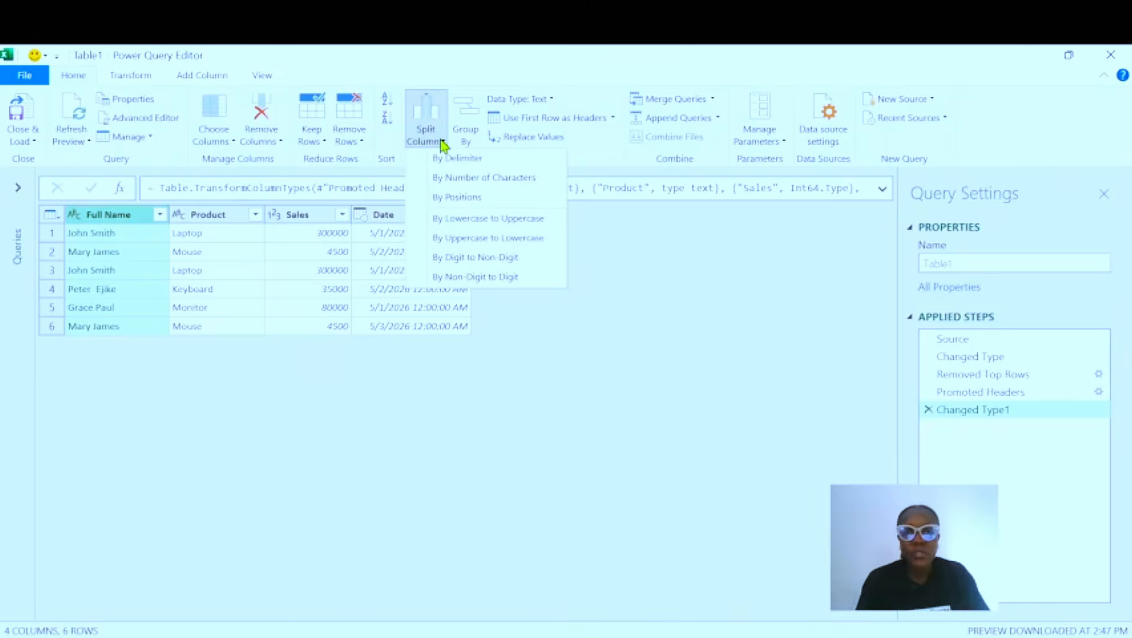
left_click(469, 160)
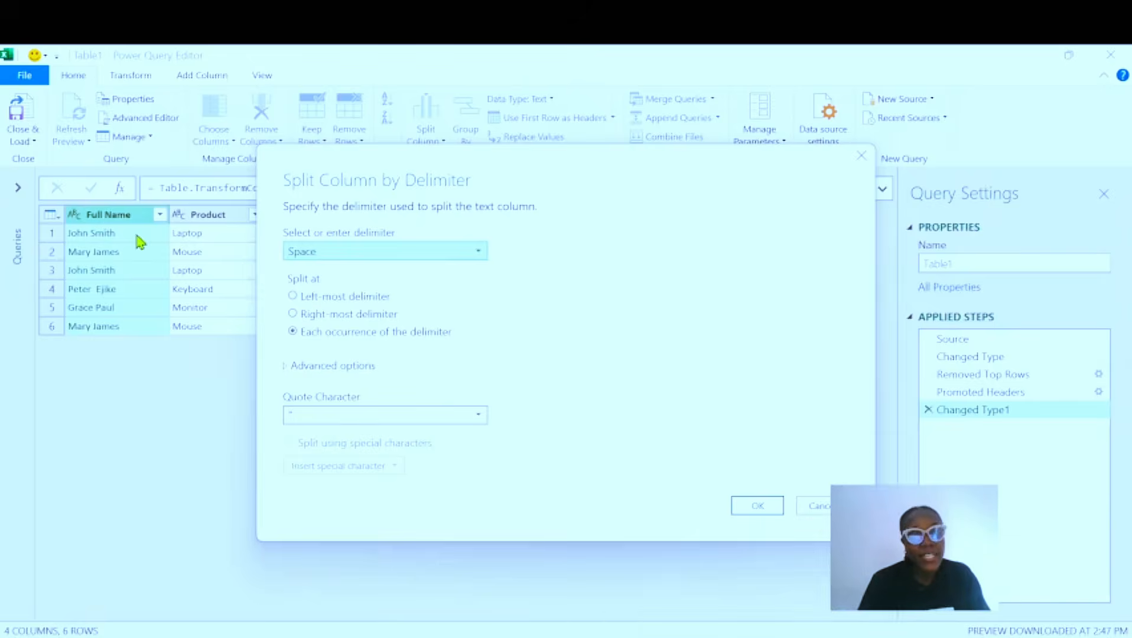
left_click(482, 259)
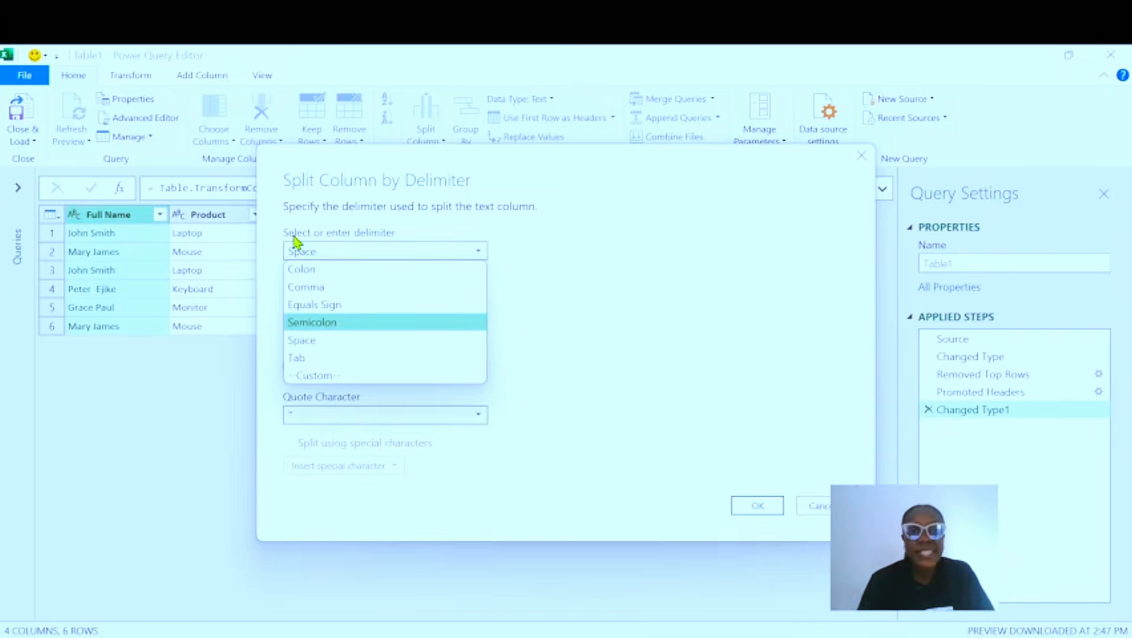
left_click(322, 346)
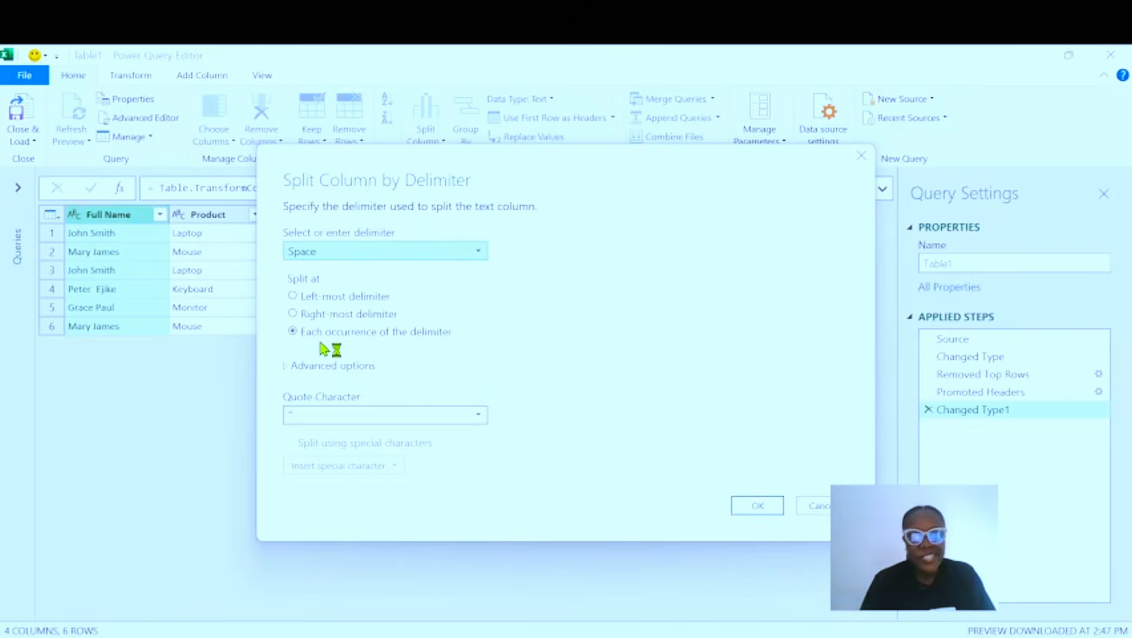
left_click(293, 297)
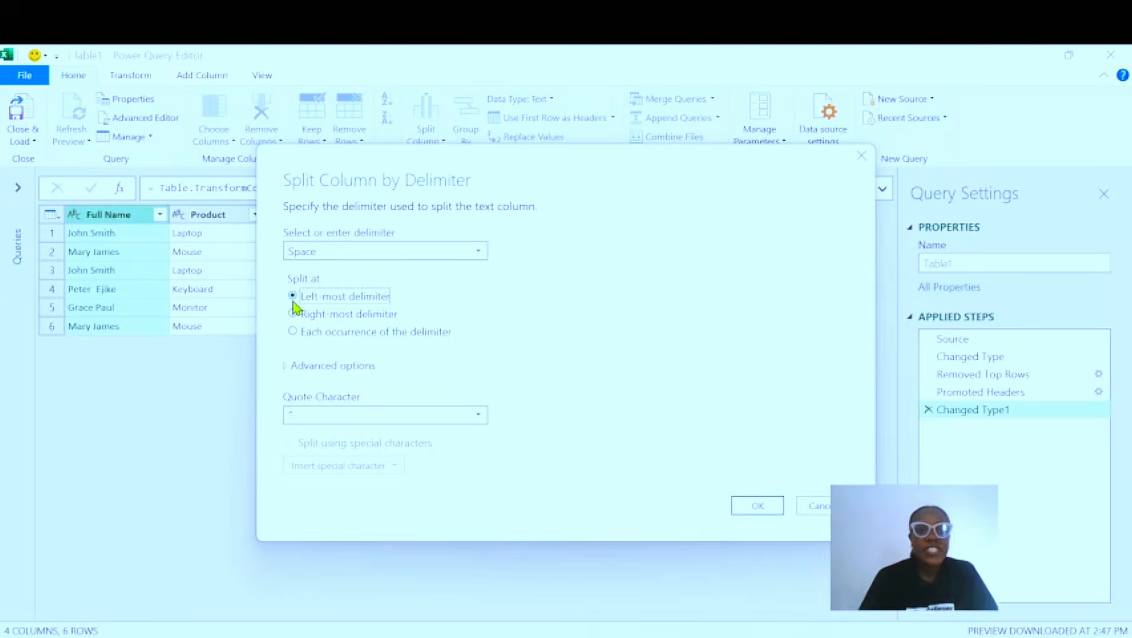
left_click(767, 507)
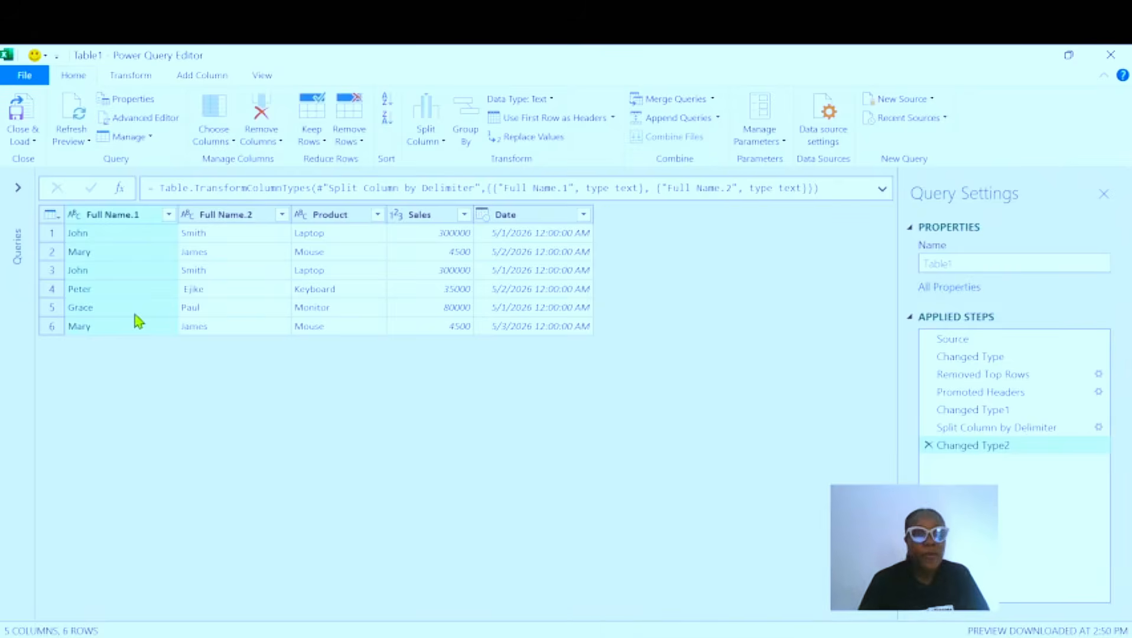
- Rename the Full Name.1 column as First Name
left_click(137, 217)
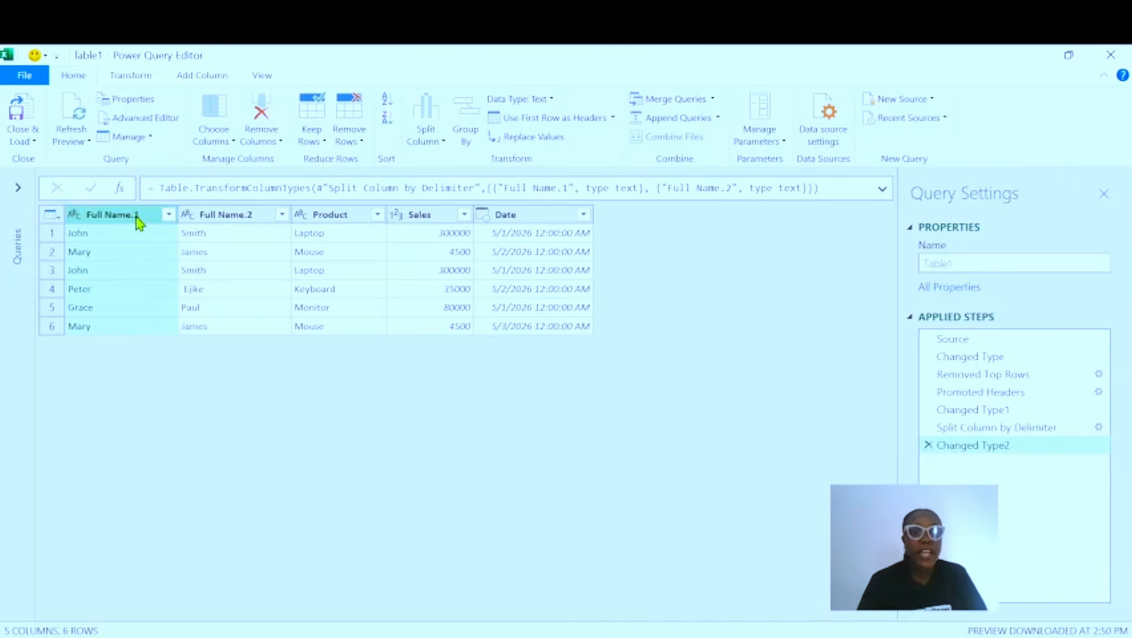
double_click(136, 216)
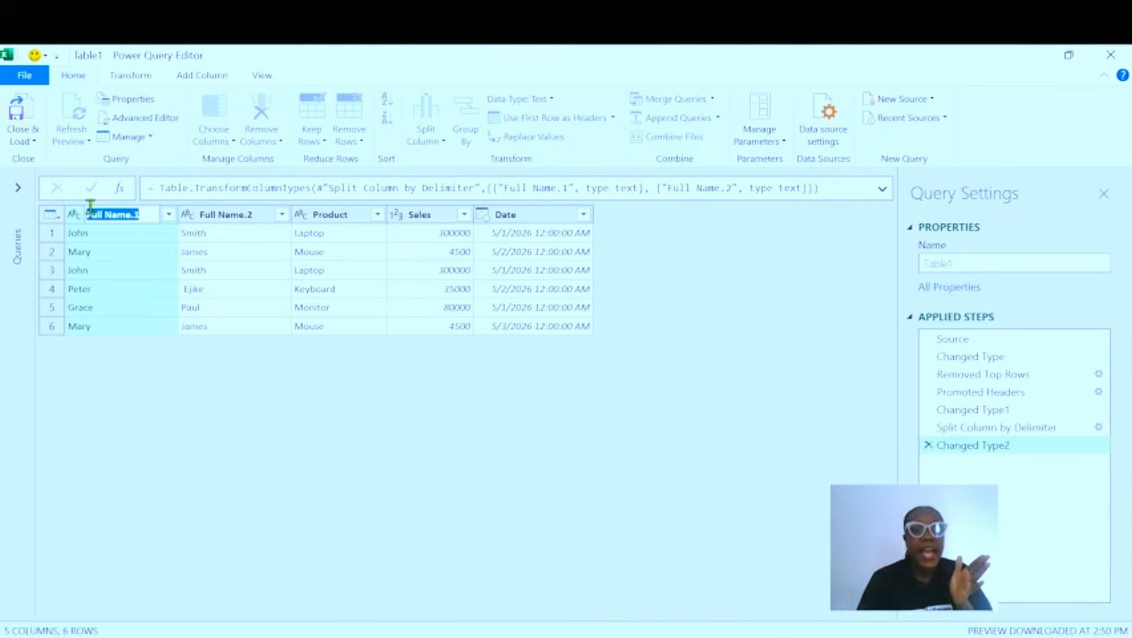
left_click(143, 216)
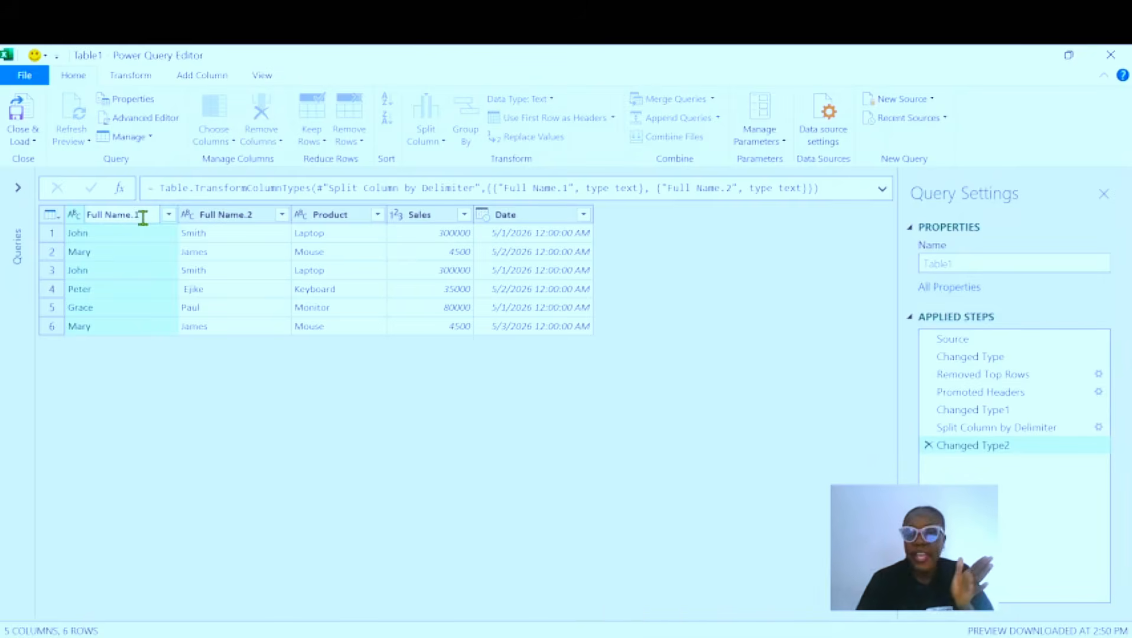
key("BackSpace")
key("BackSpace")
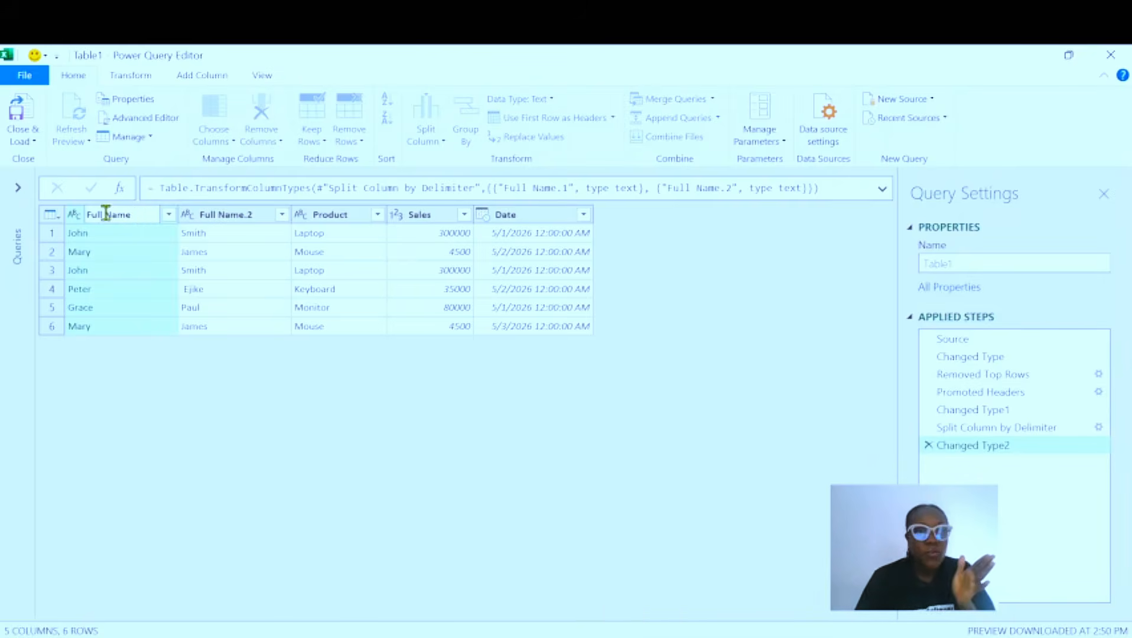
left_click(103, 216)
key("BackSpace")
key("BackSpace")
key("BackSpace")
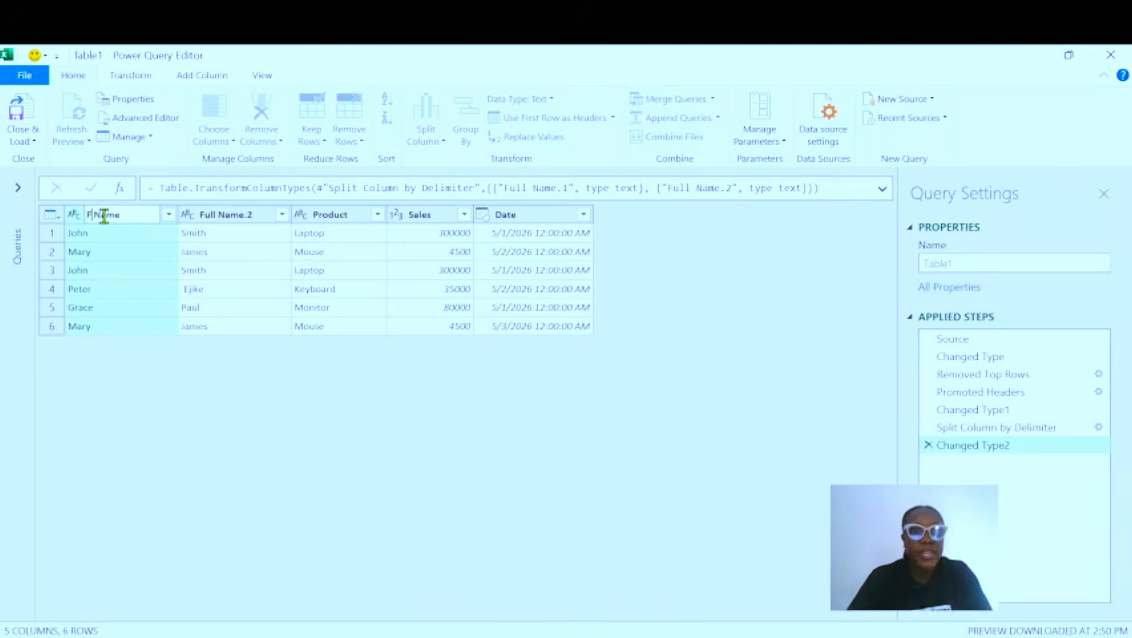
type("irst")
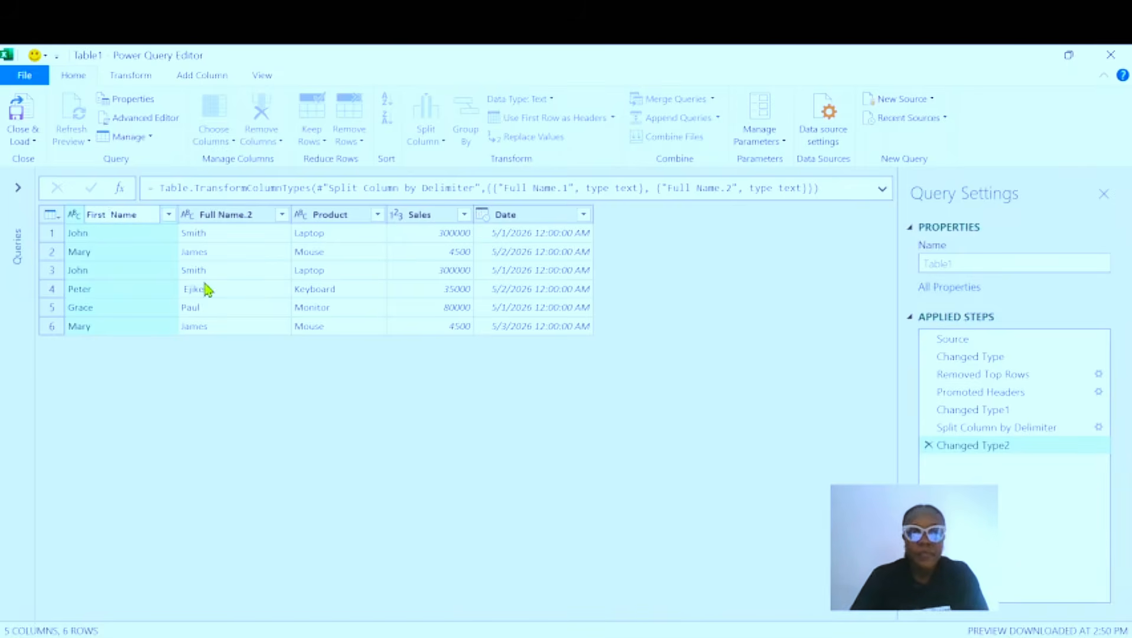
- Rename the Full Name.2 column as Surname
left_click(247, 217)
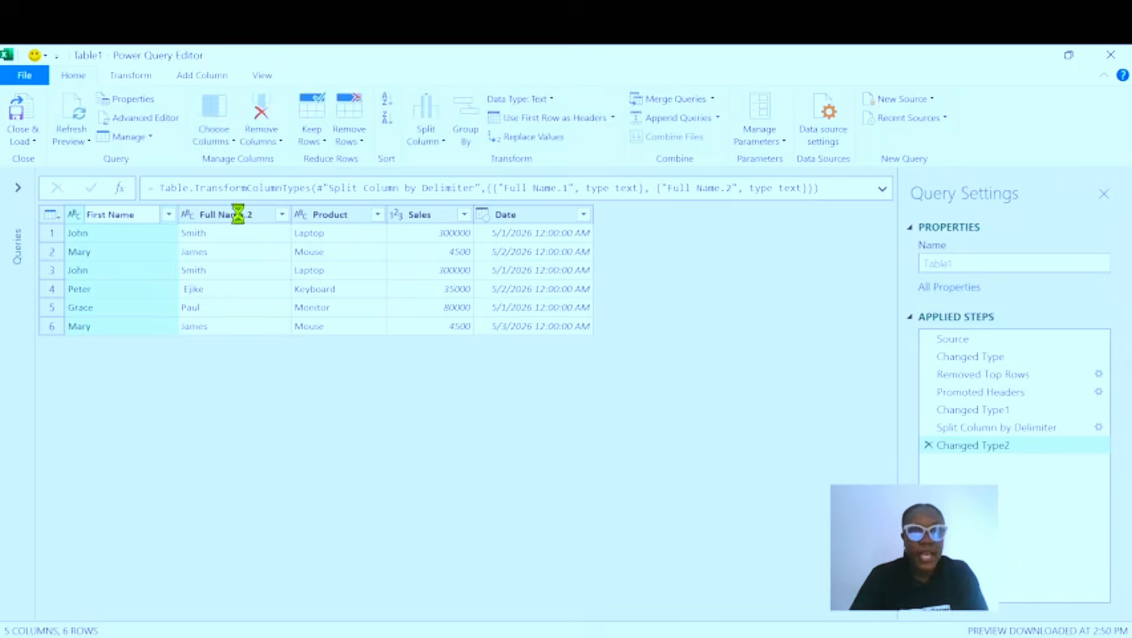
double_click(249, 215)
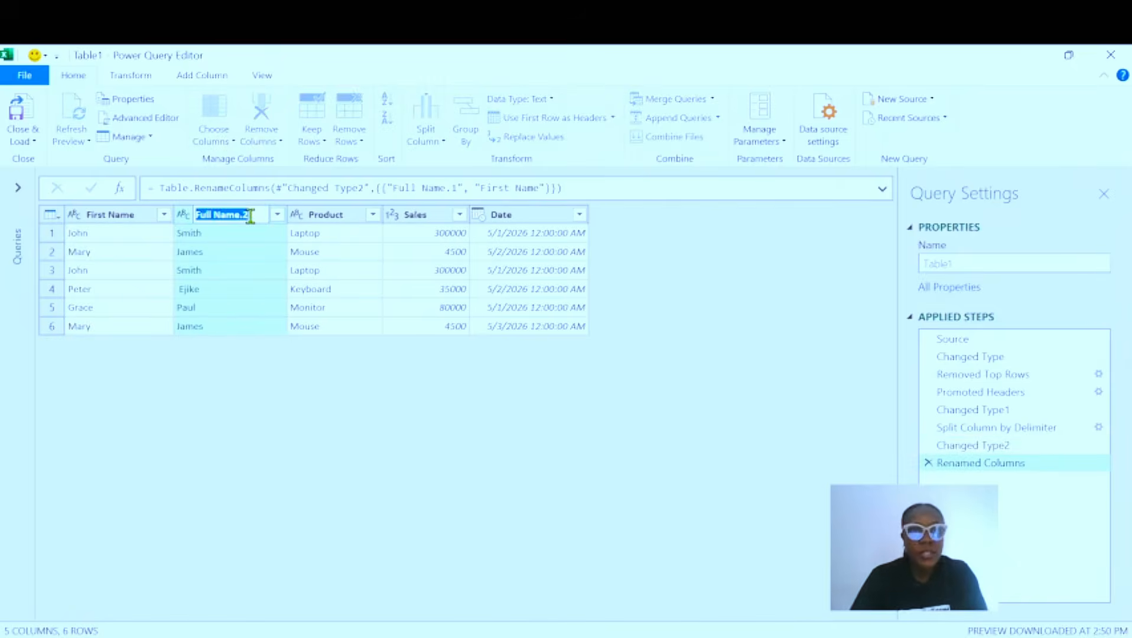
left_click(251, 216)
key("BackSpace")
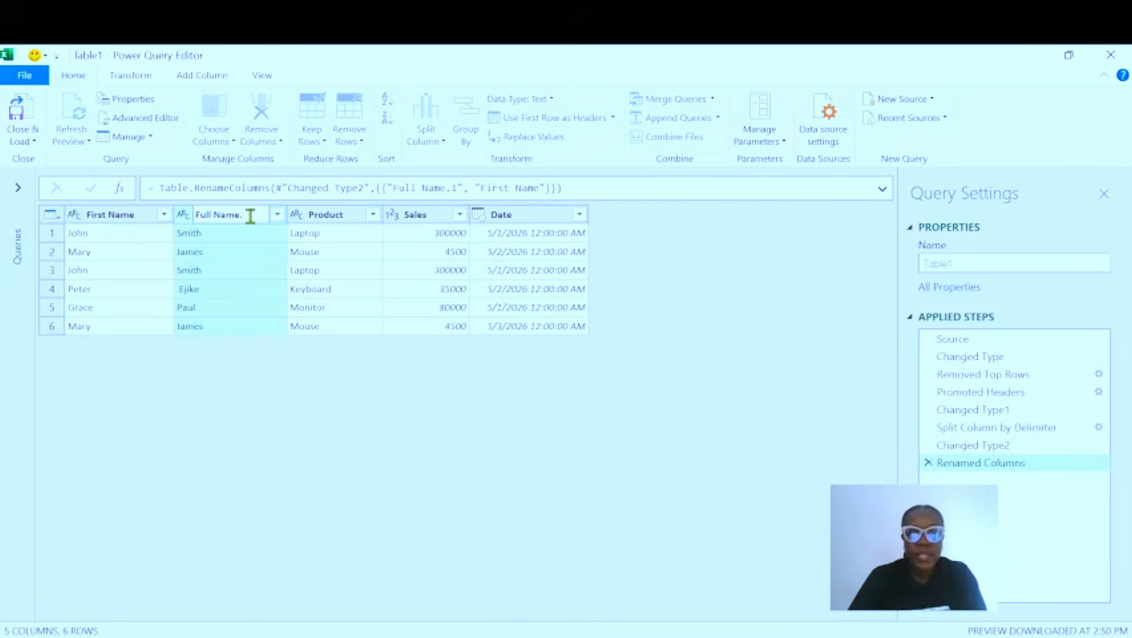
key("Left")
key("Left")
key("Left")
key("Left")
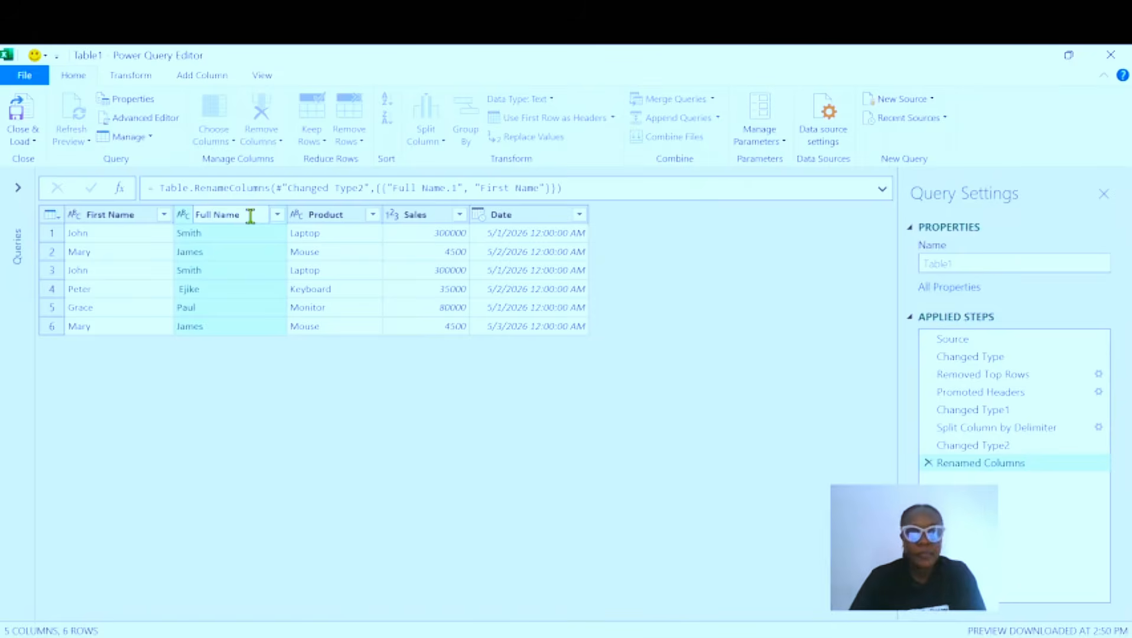
key("BackSpace")
key("BackSpace")
key("BackSpace")
key("BackSpace")
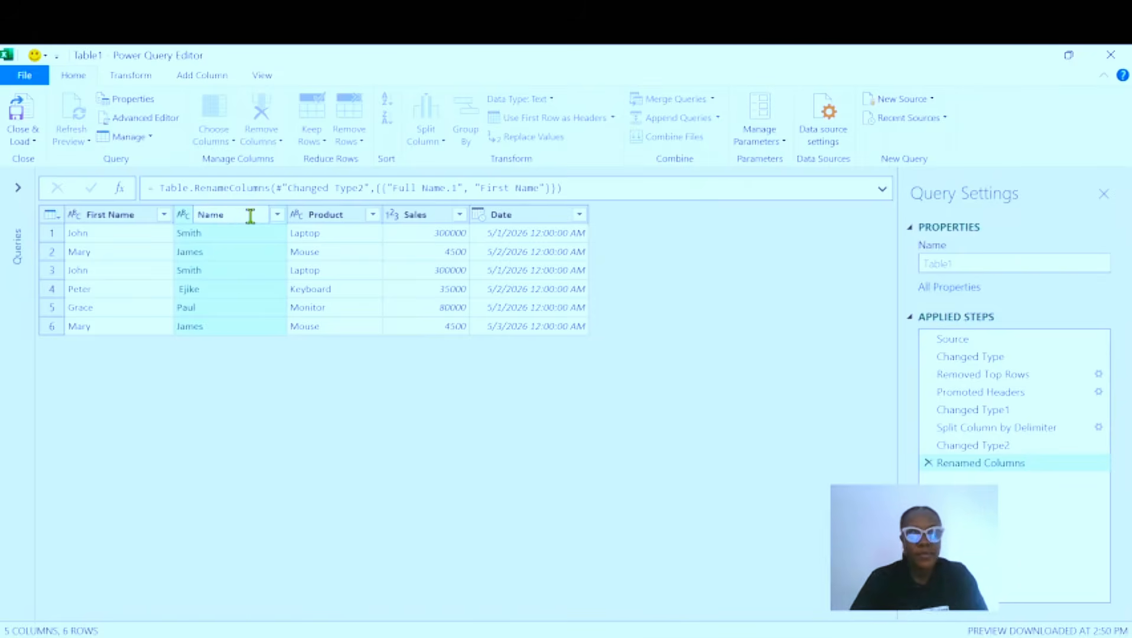
type("Sur")
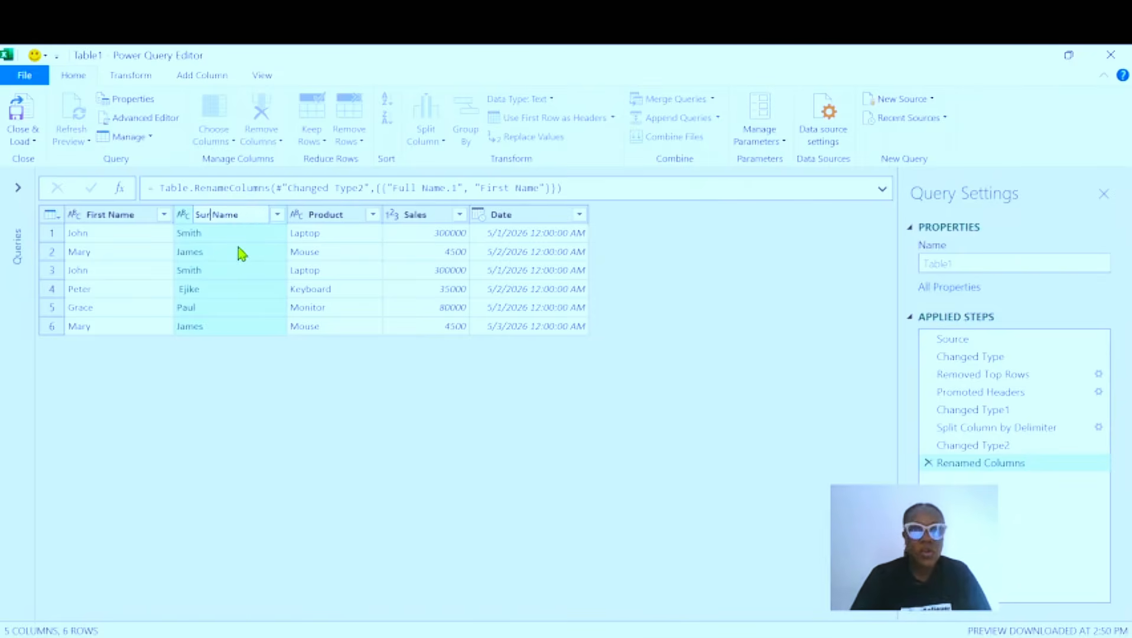
key("BackSpace")
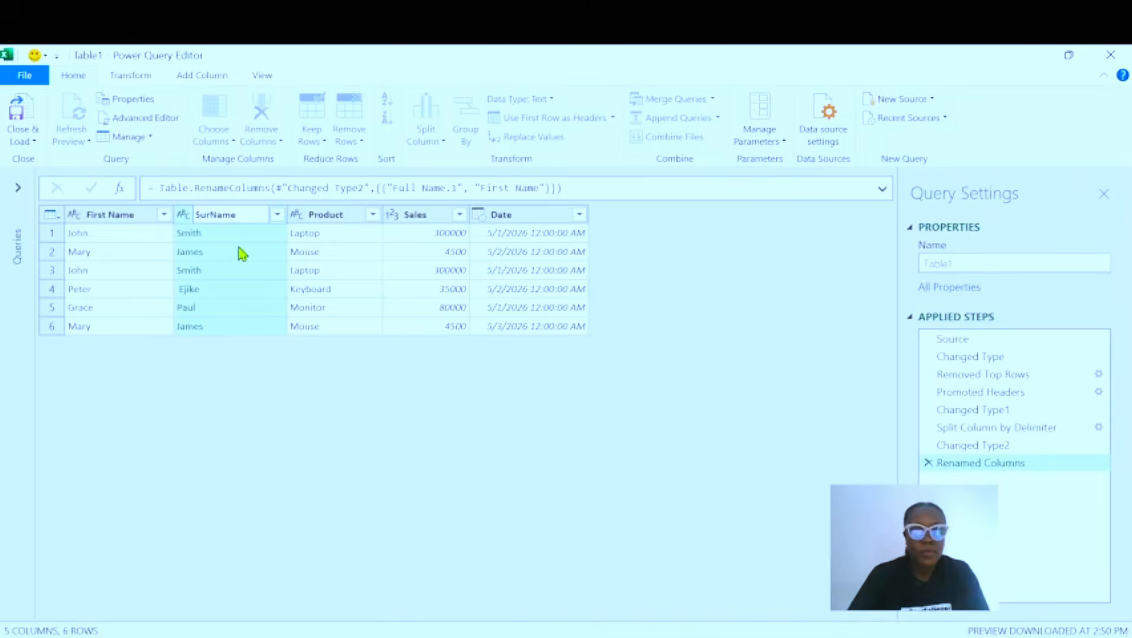
key("BackSpace")
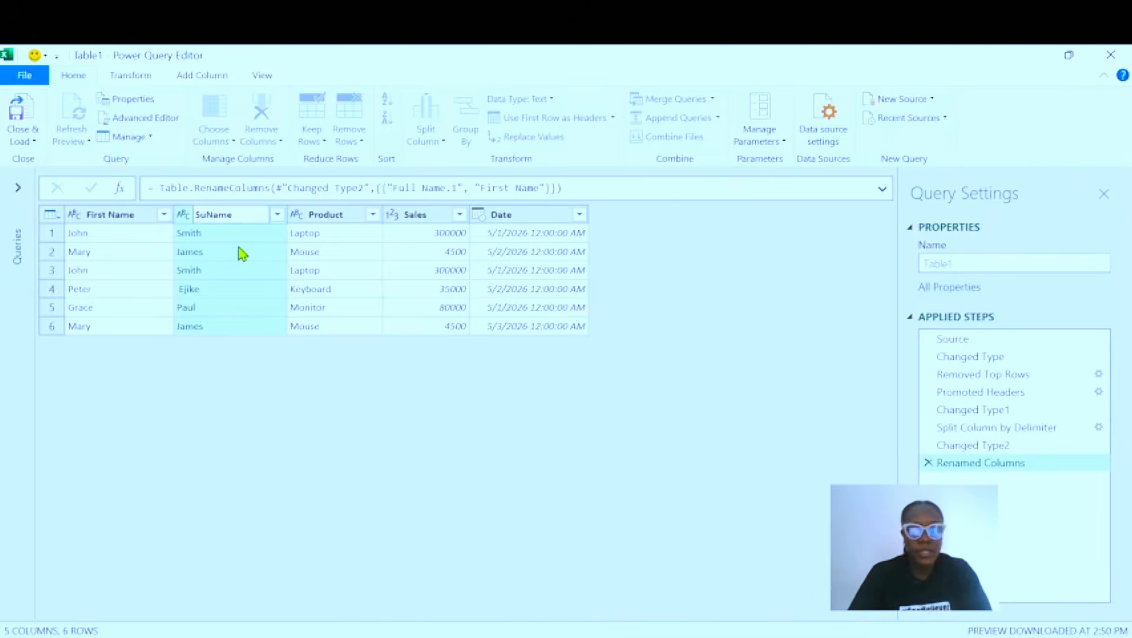
type("r")
key("Delete")
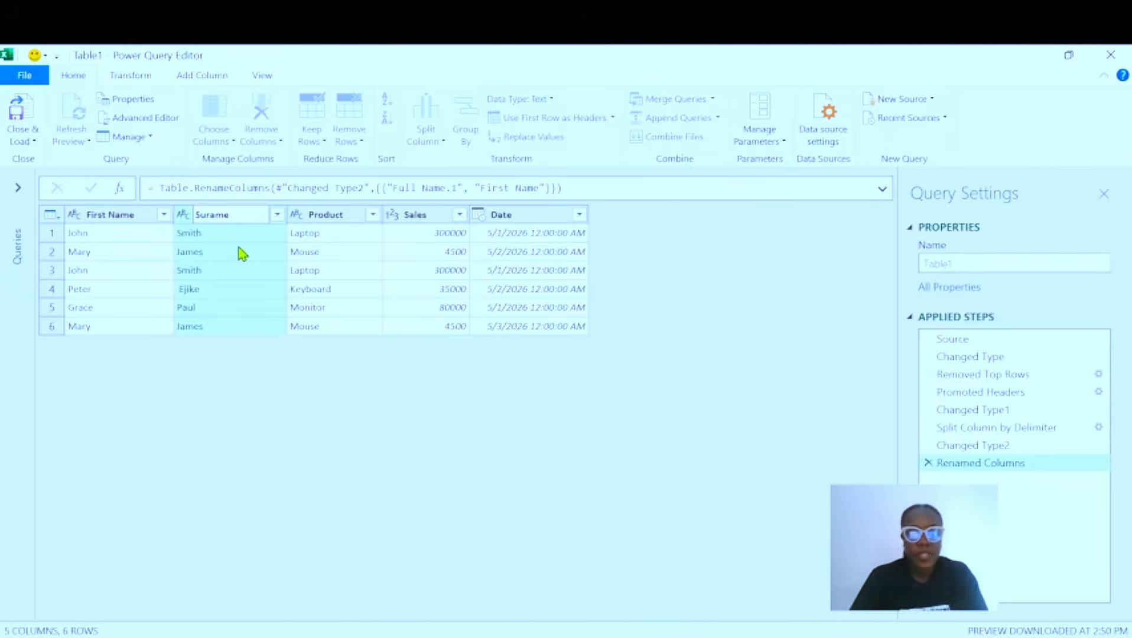
type("n")
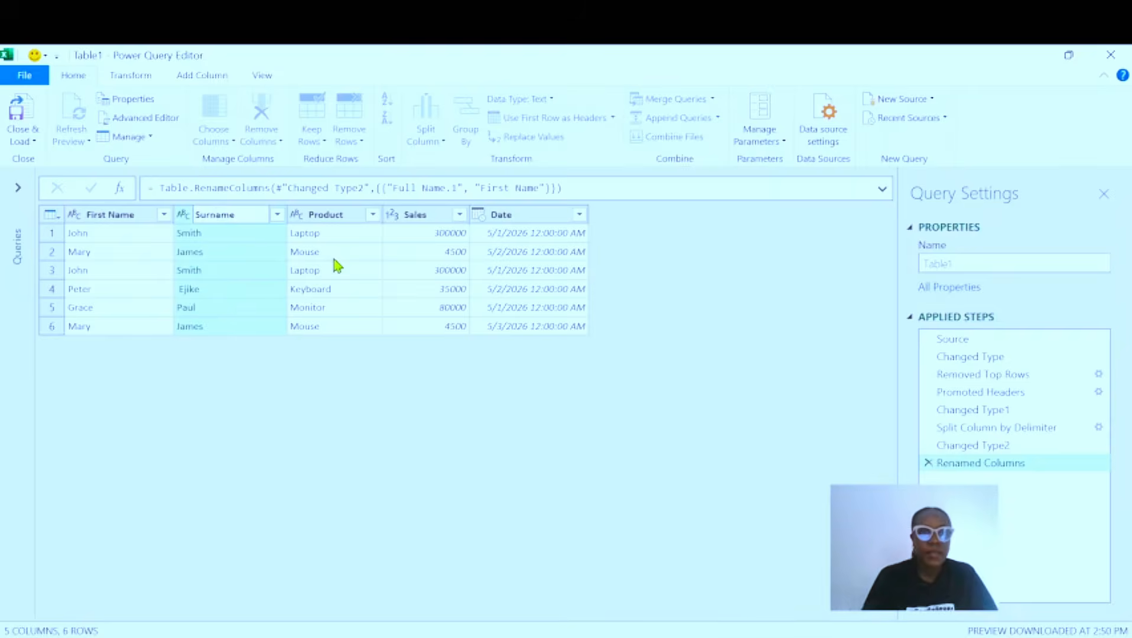
key("Return")
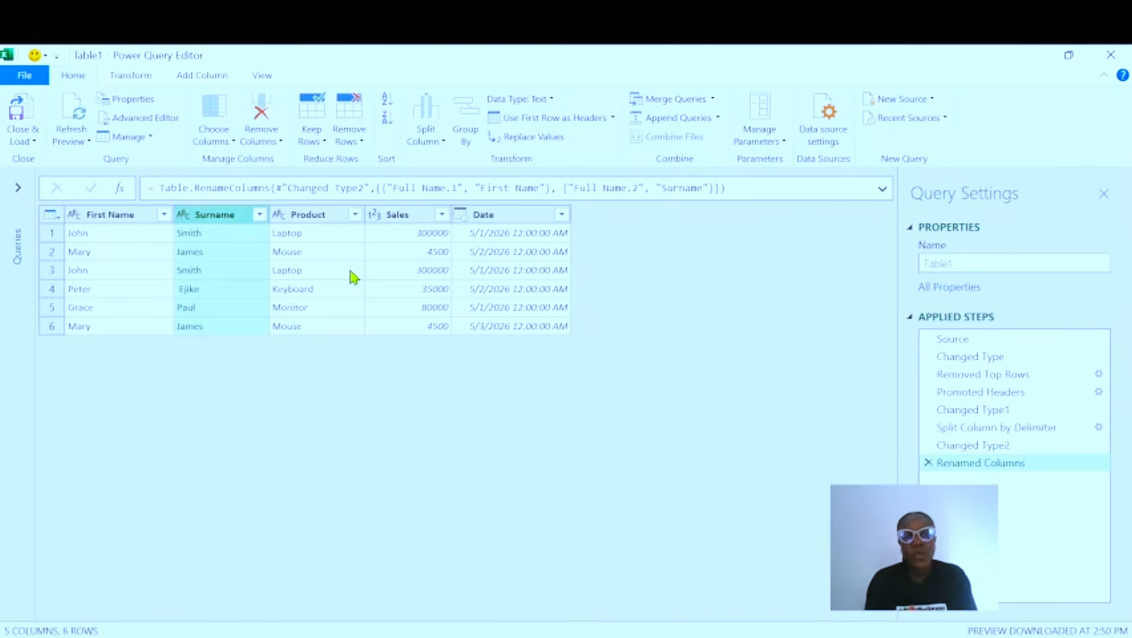
- Remove duplicate rows based on the First Name, Surname, Product, Sales and Date columns together
left_click(108, 218)
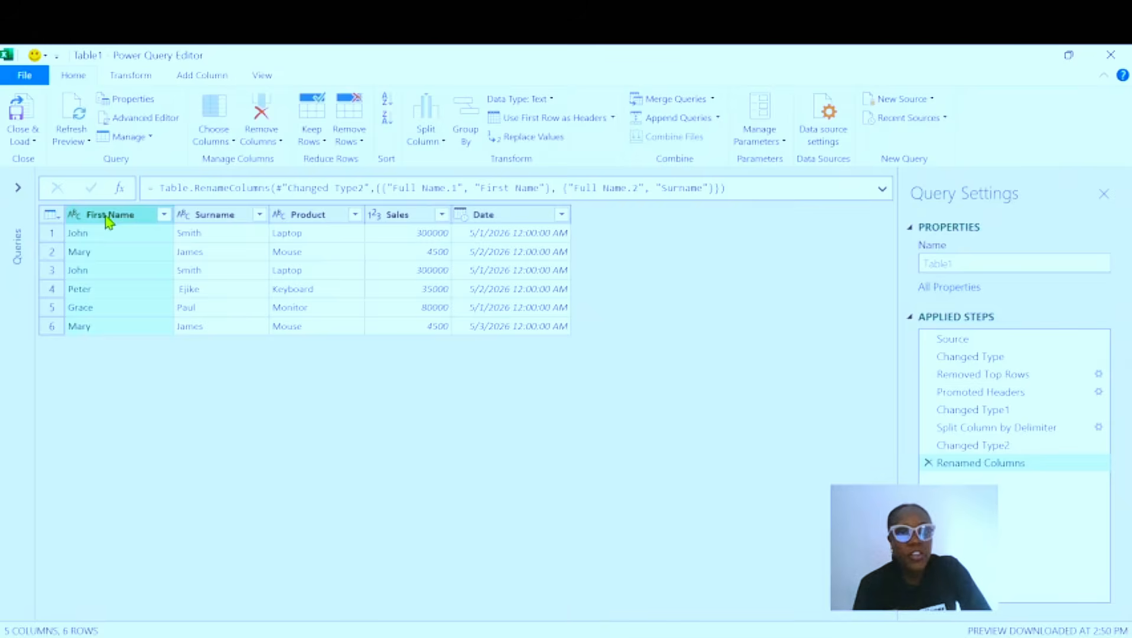
left_click(214, 219)
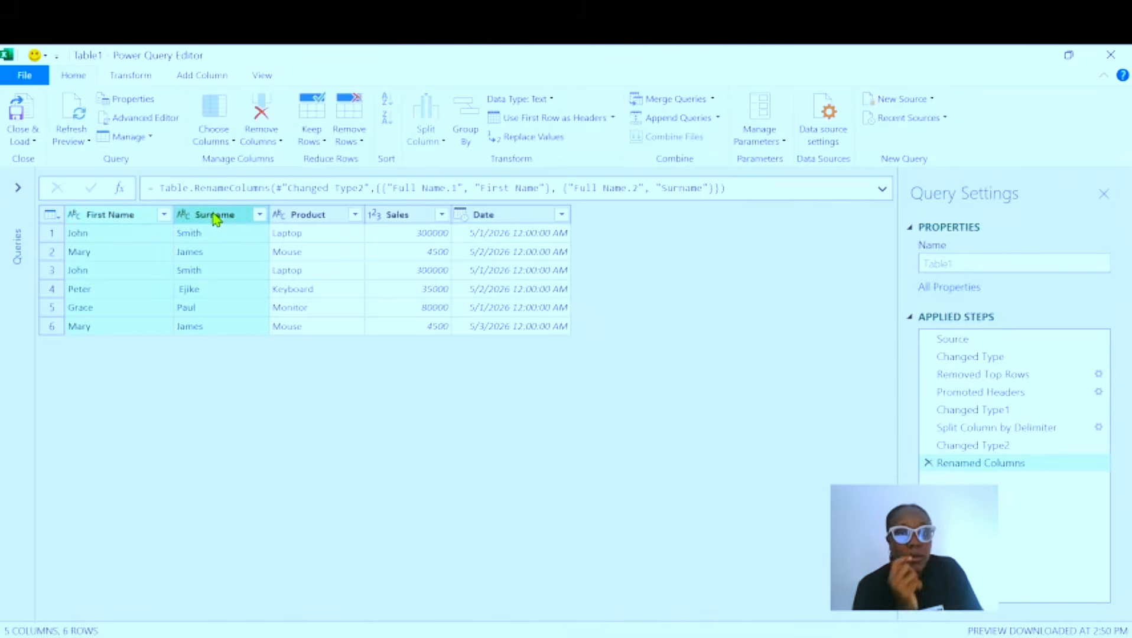
left_click(317, 225)
left_click(410, 218, "ctrl")
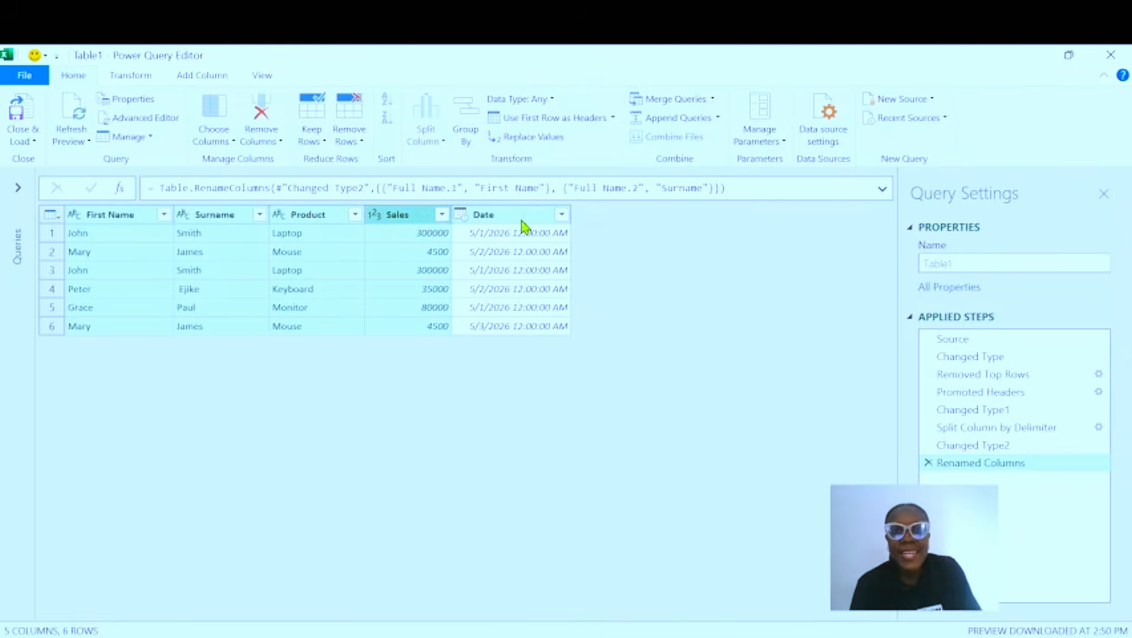
left_click(520, 220)
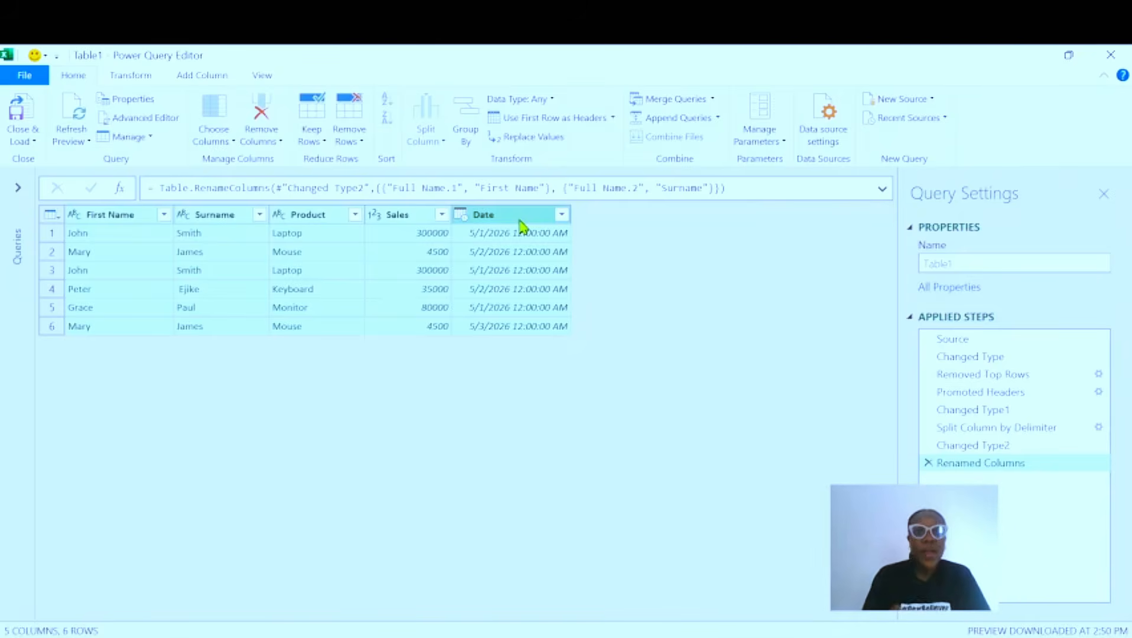
left_click(365, 146)
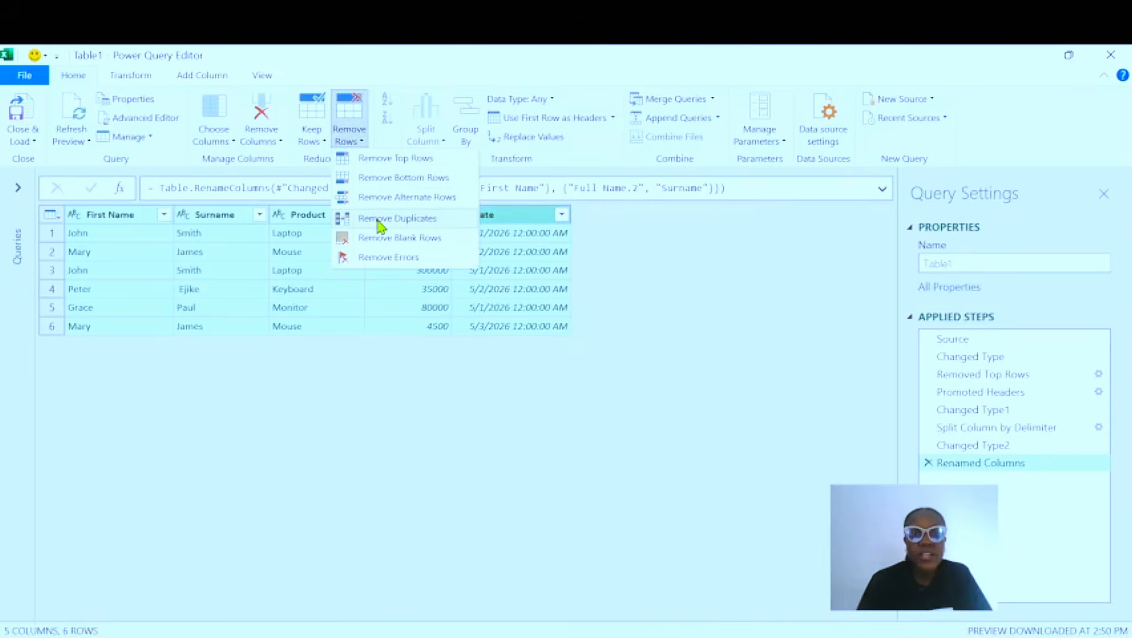
left_click(434, 225)
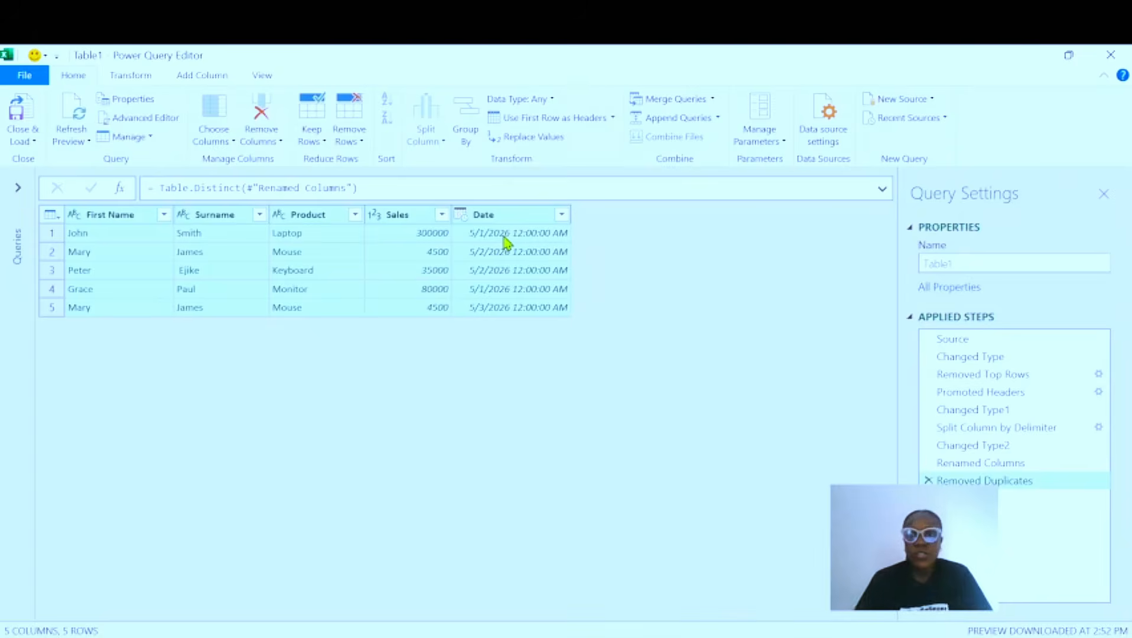
- Convert the Date column's date-time values to dates only
left_click(541, 215)
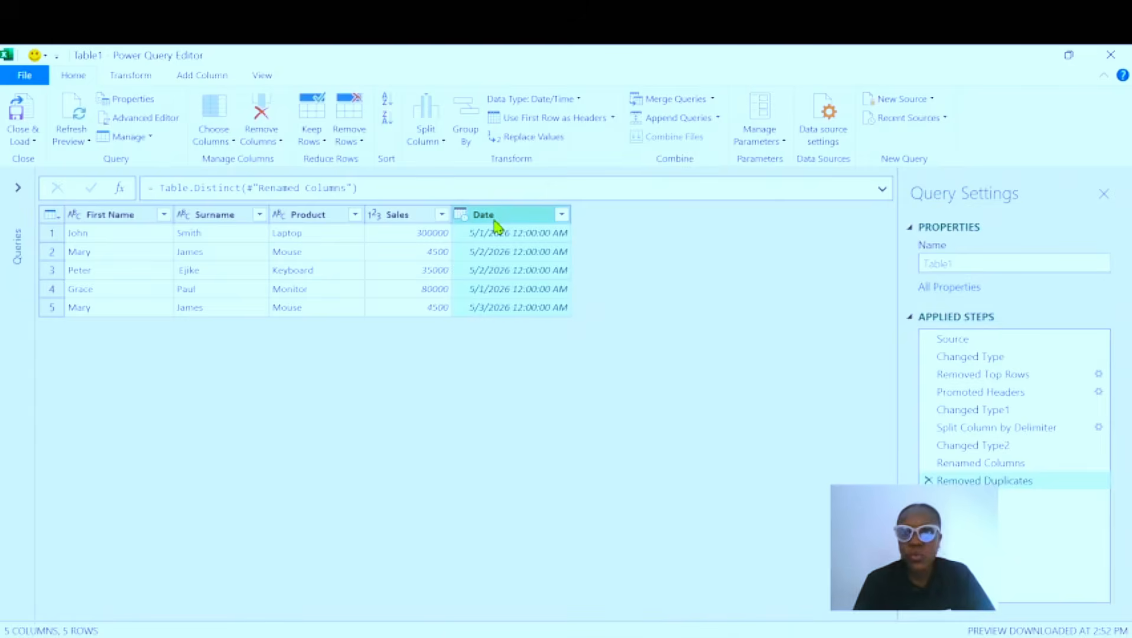
left_click(130, 83)
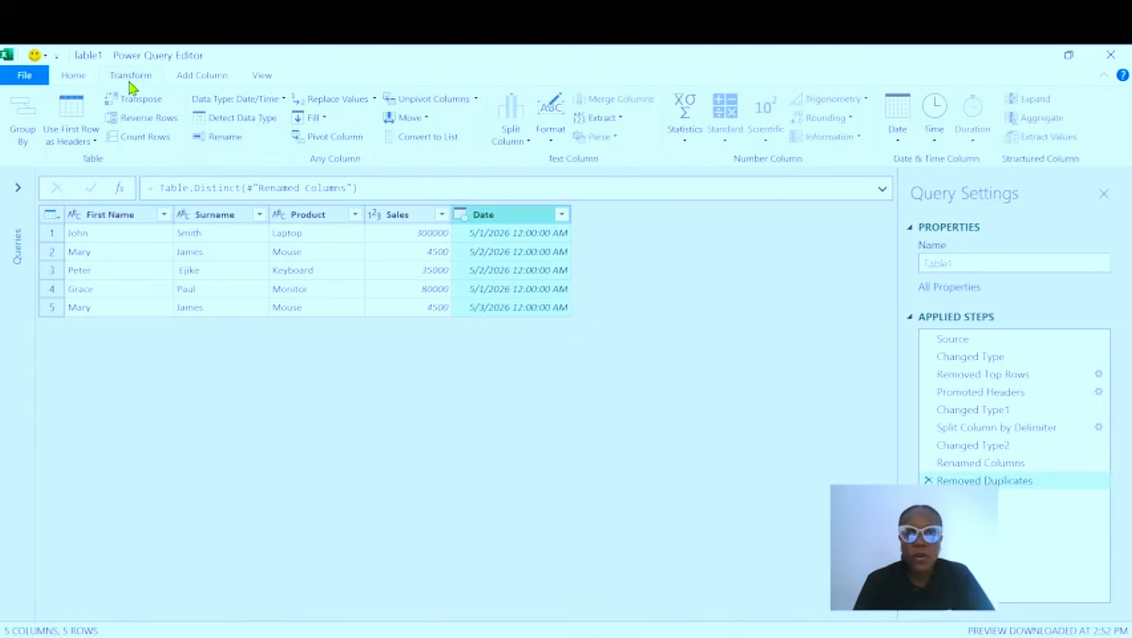
left_click(898, 141)
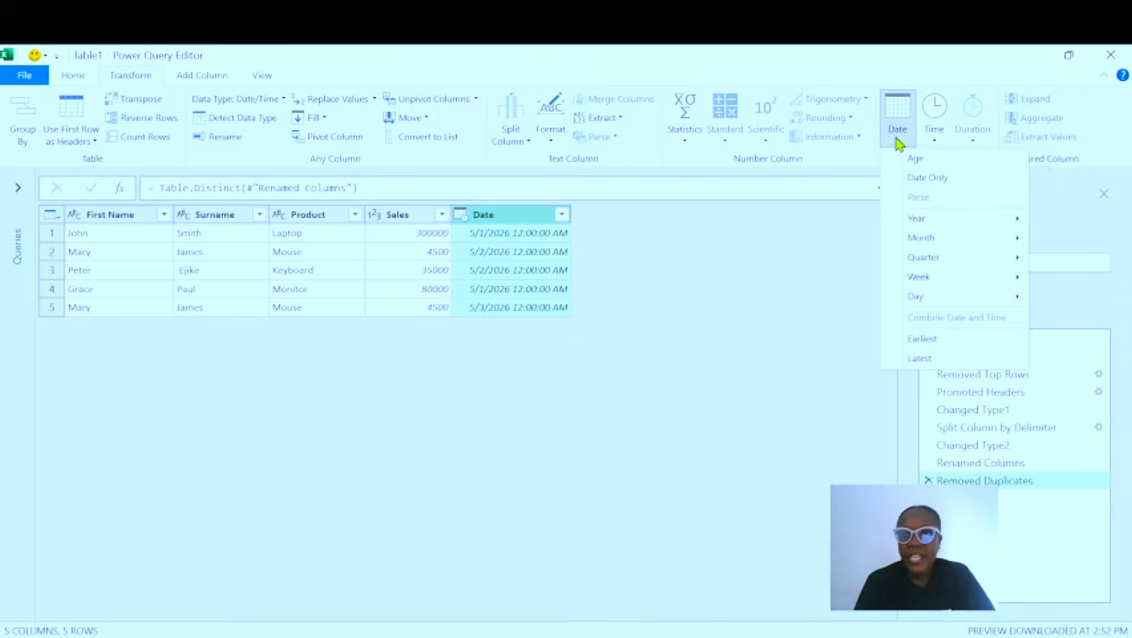
left_click(954, 188)
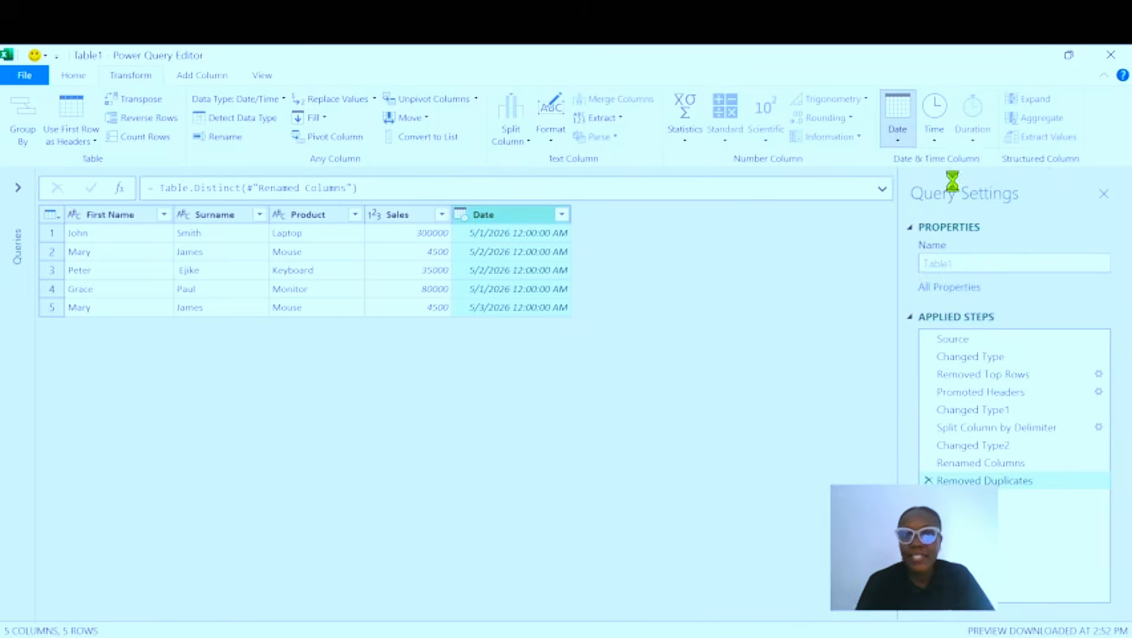
left_click(422, 275)
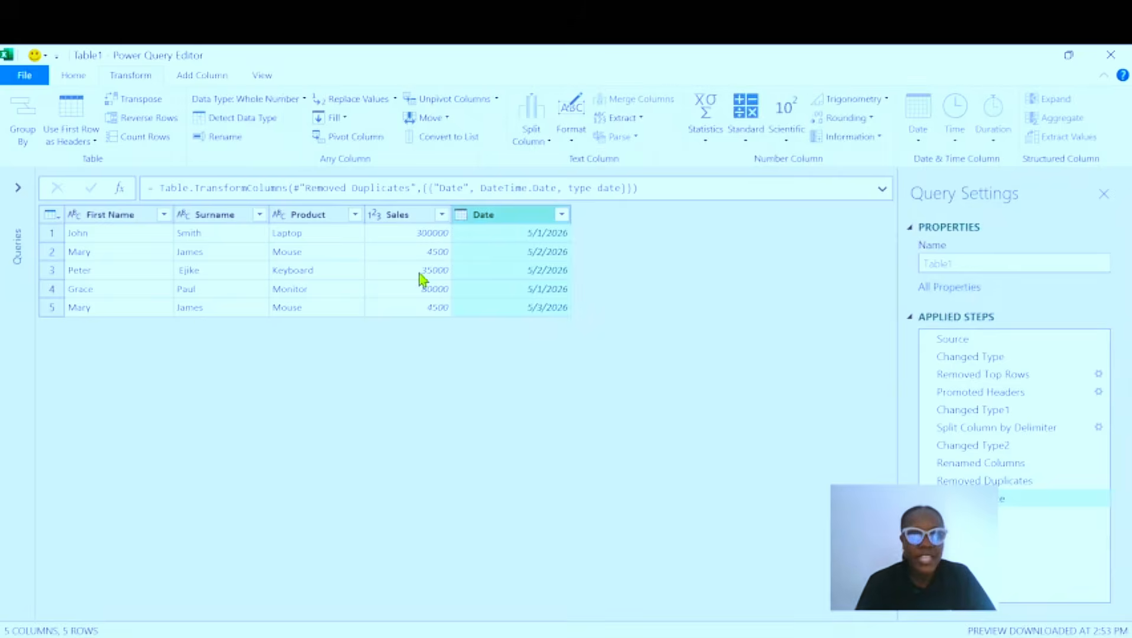
left_click(530, 296)
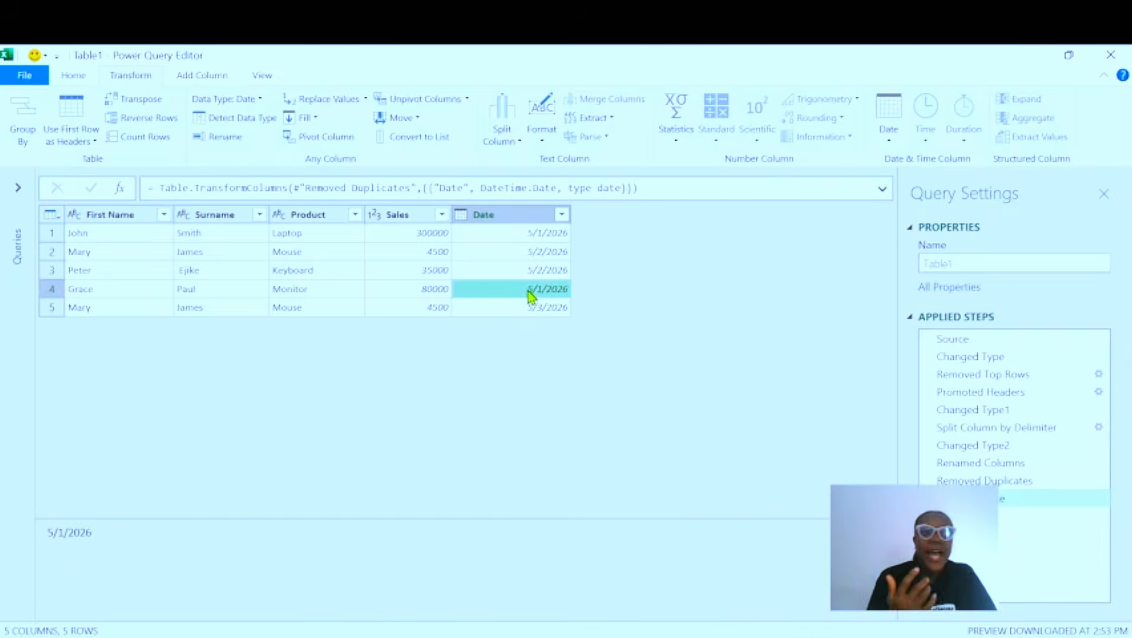
- Close the query editor and load the cleaned query into a new worksheet
left_click(74, 82)
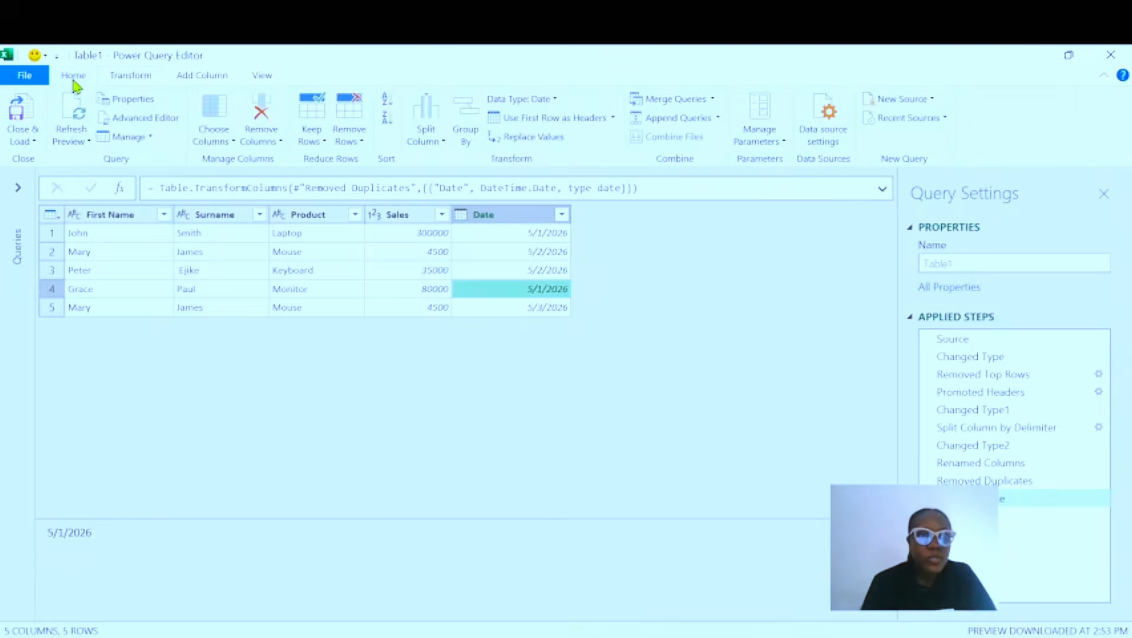
left_click(34, 143)
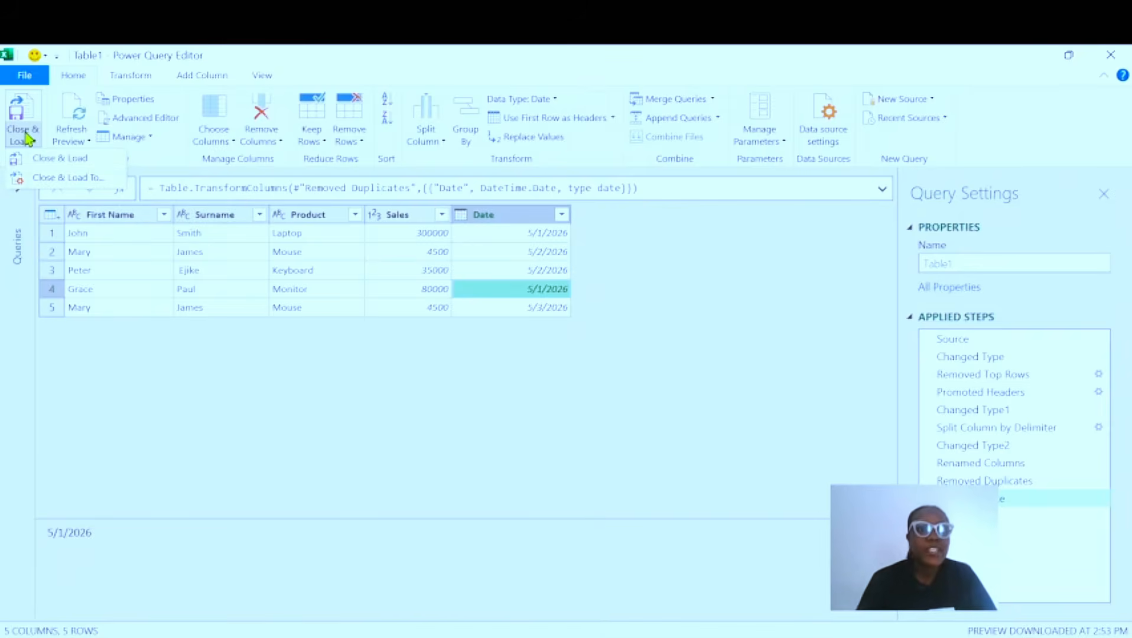
left_click(31, 115)
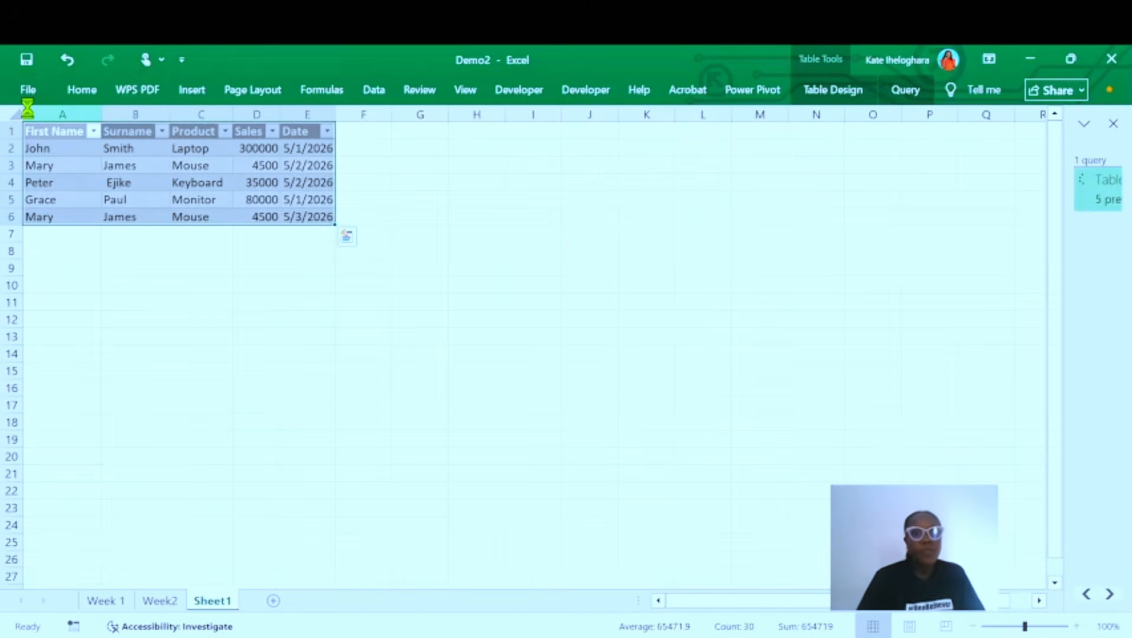
- Enlarge the loaded sheet to 170% and examine the cleaned table across all its columns
left_click(163, 325)
left_click_drag(205, 561, 214, 624)
left_click(286, 500)
scroll(286, 502, "up", 1)
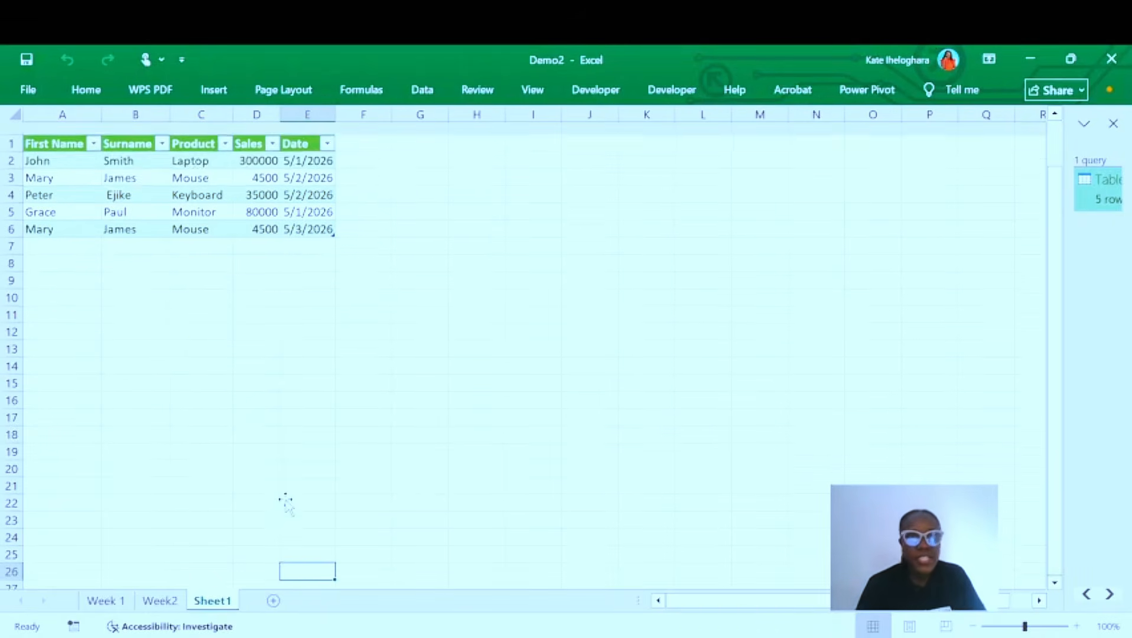
left_click(1033, 623)
scroll(714, 381, "up", 4)
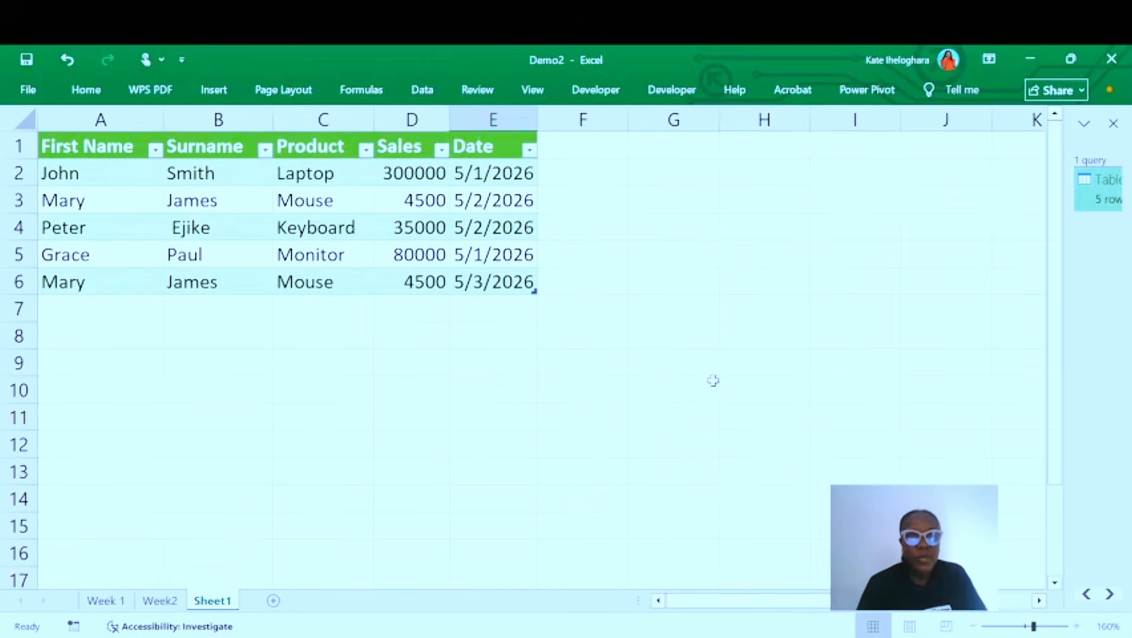
left_click(1079, 627)
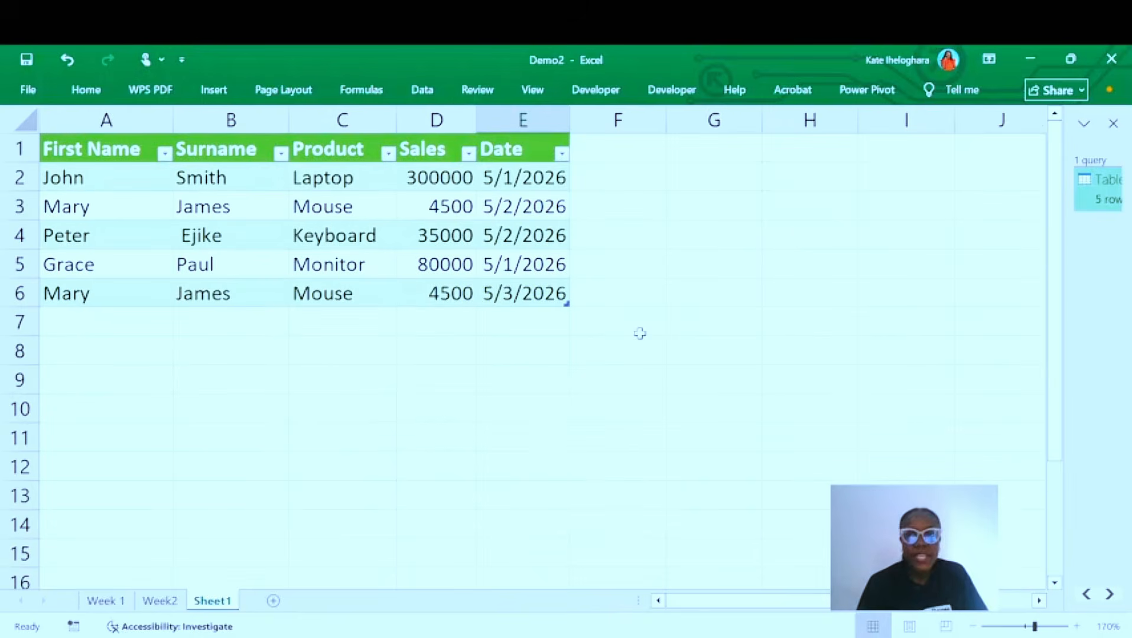
scroll(713, 415, "right", 1)
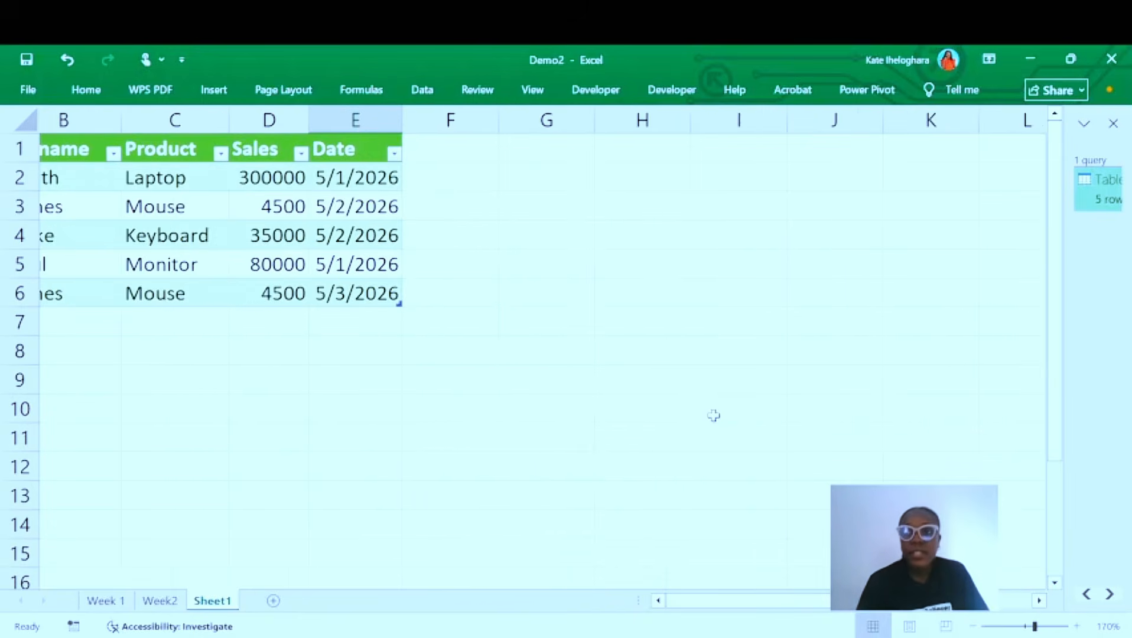
scroll(713, 416, "left", 1)
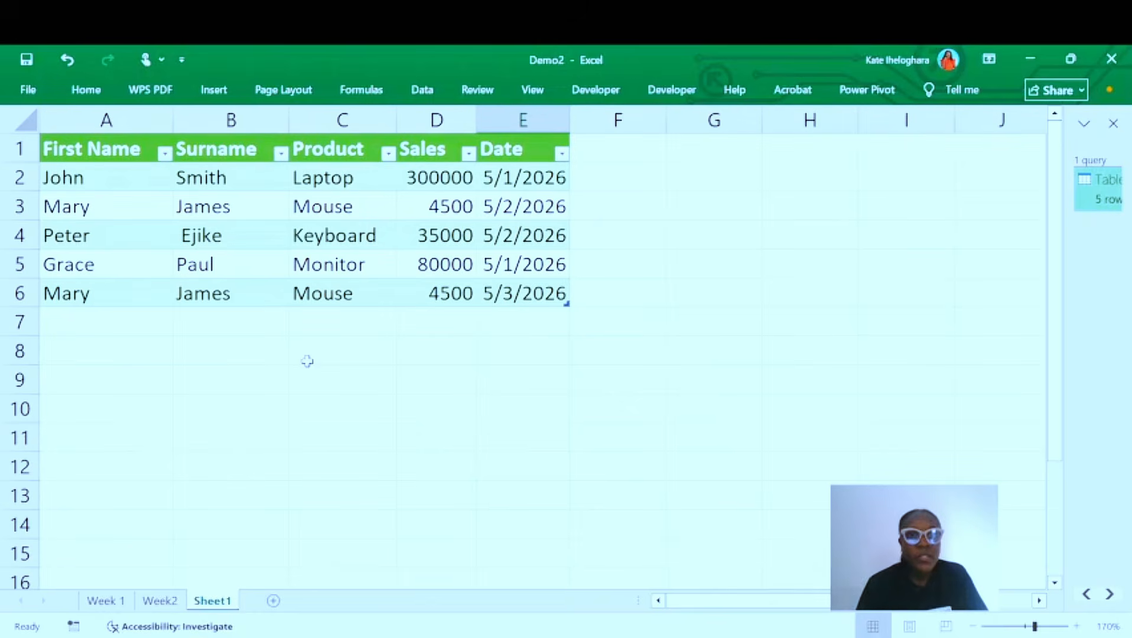
- Rename the sheet holding the loaded query table as CleanedData
double_click(214, 602)
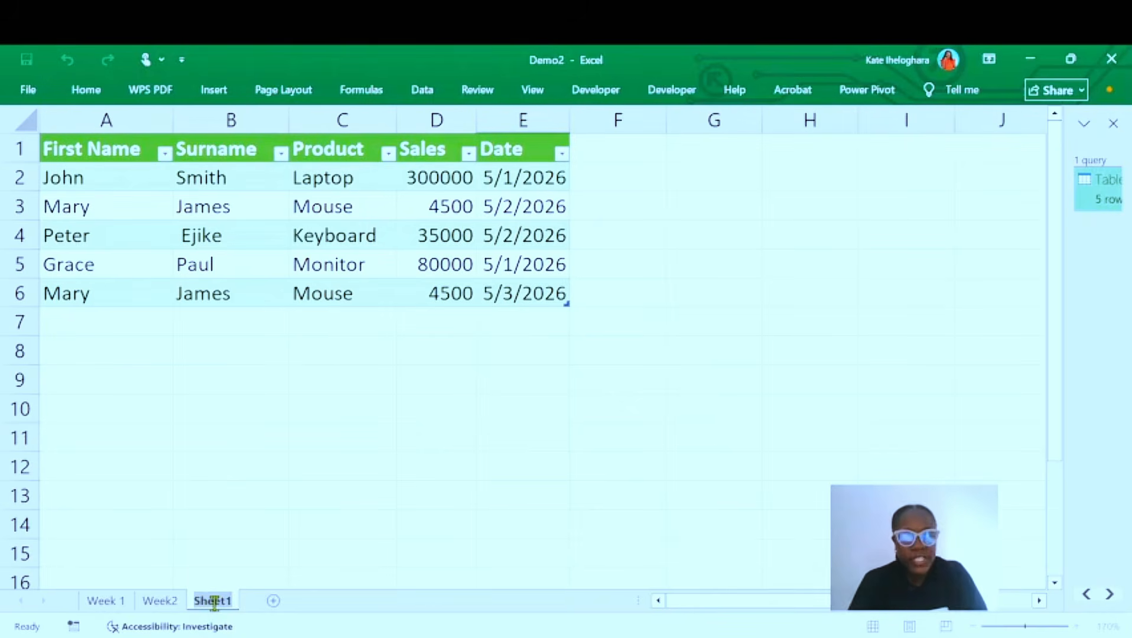
type("Cle")
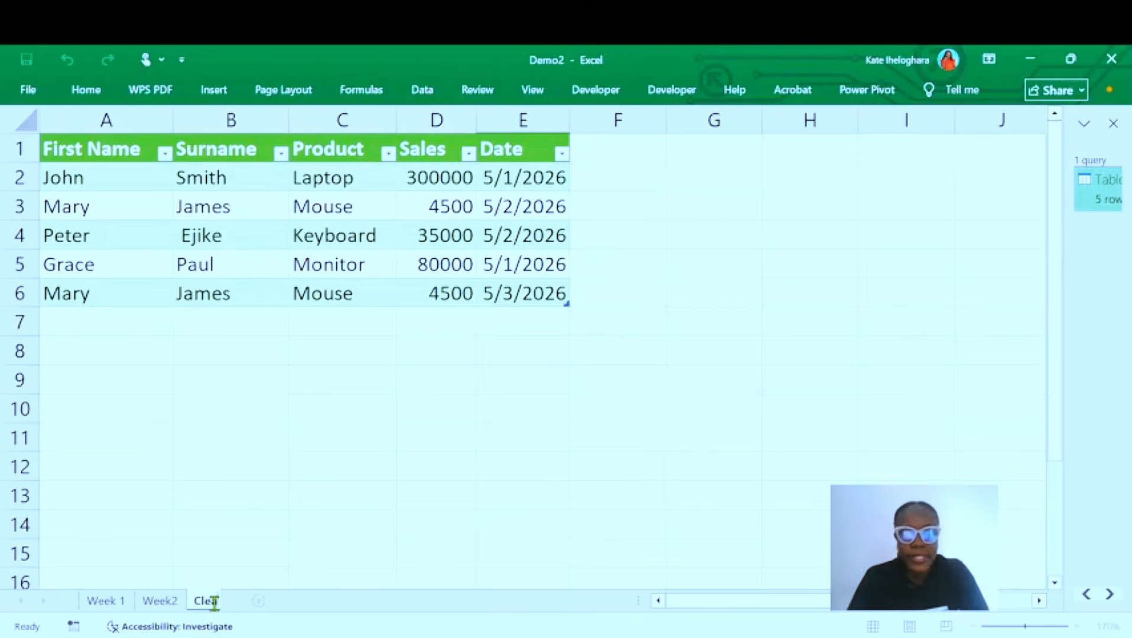
type("aned")
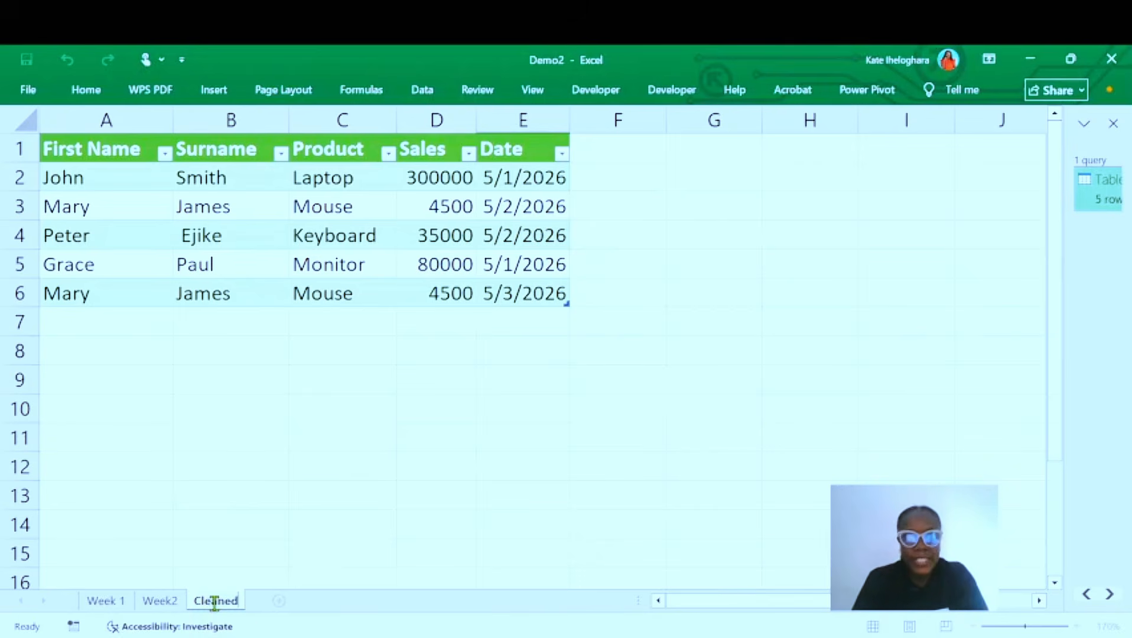
type("Date")
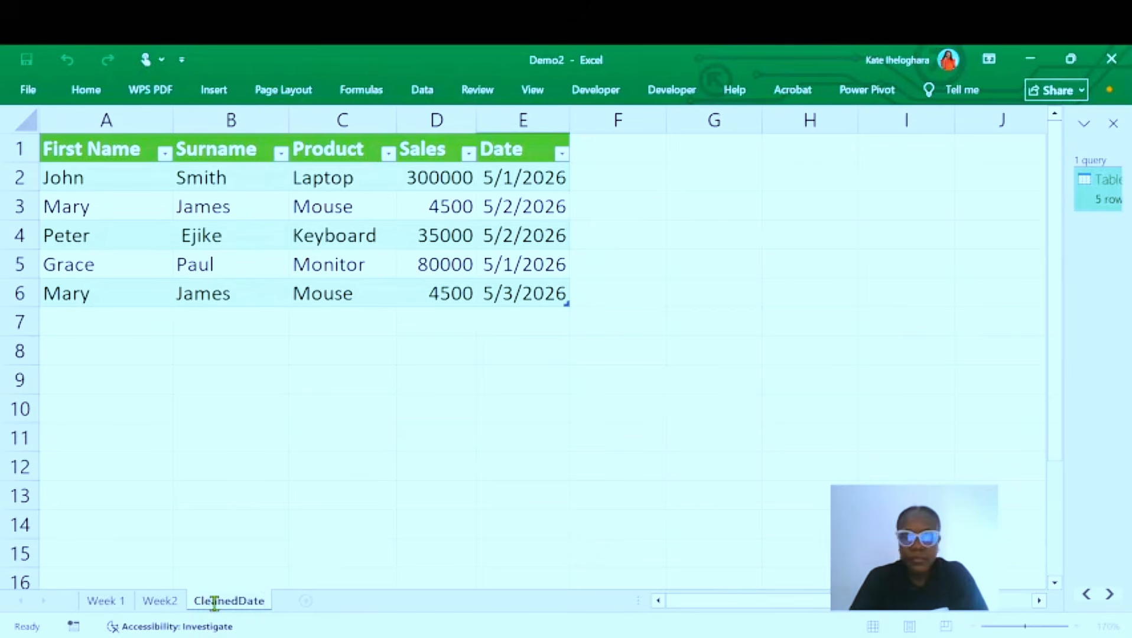
key("BackSpace")
type("a")
left_click(333, 572)
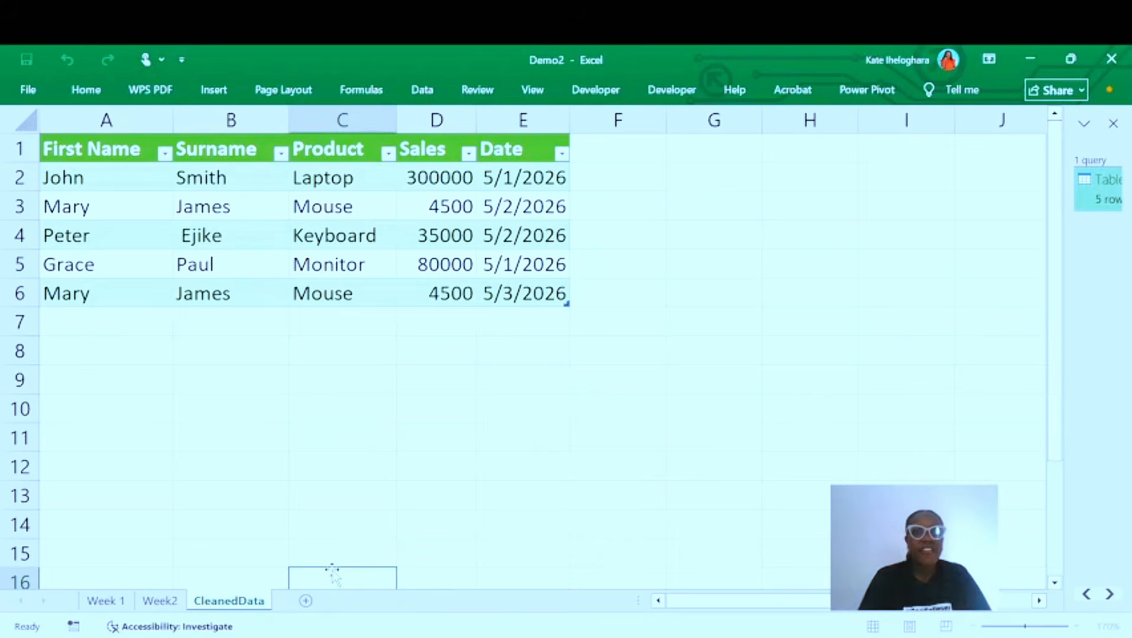
- Compare the raw Week 1 table with the CleanedData sheet and the Week2 sheet
left_click(104, 601)
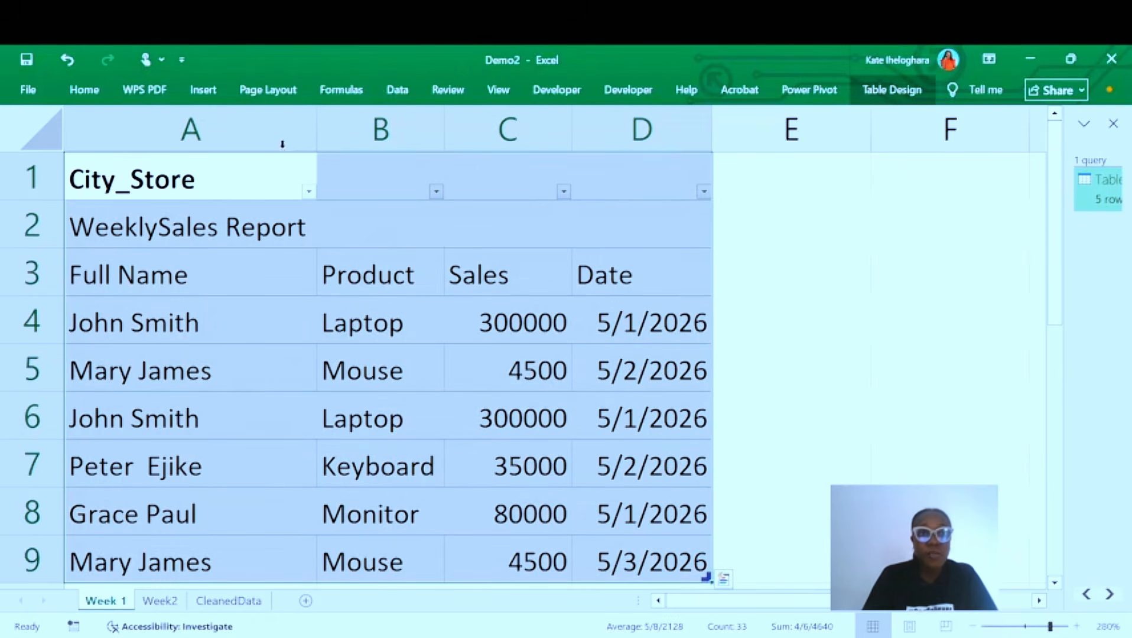
scroll(308, 353, "down", 1)
scroll(308, 353, "up", 1)
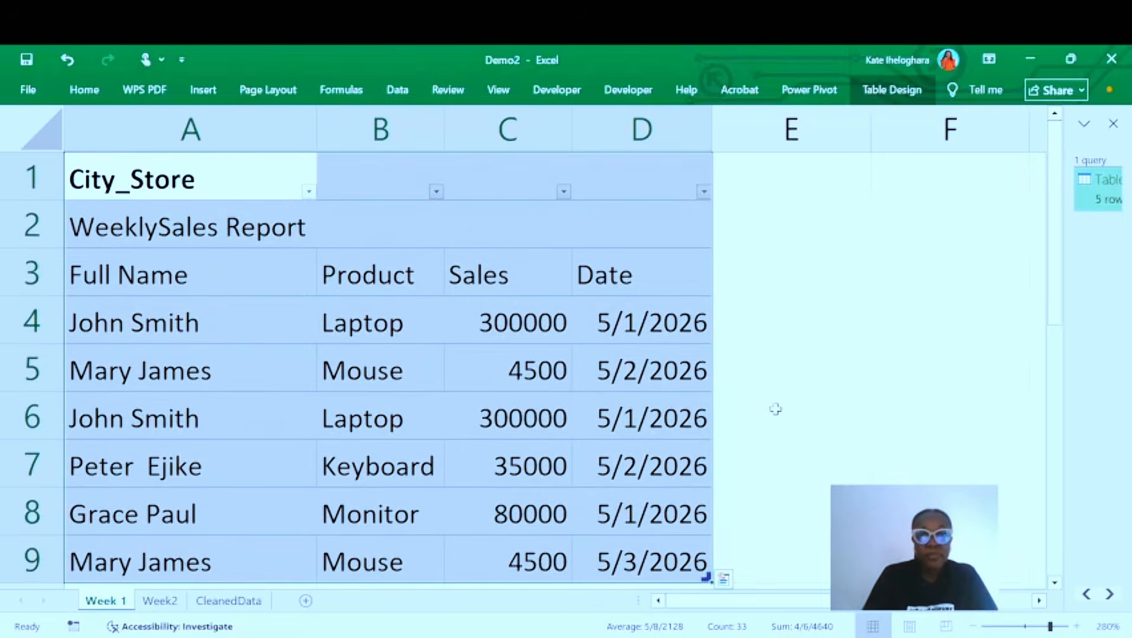
left_click(965, 383)
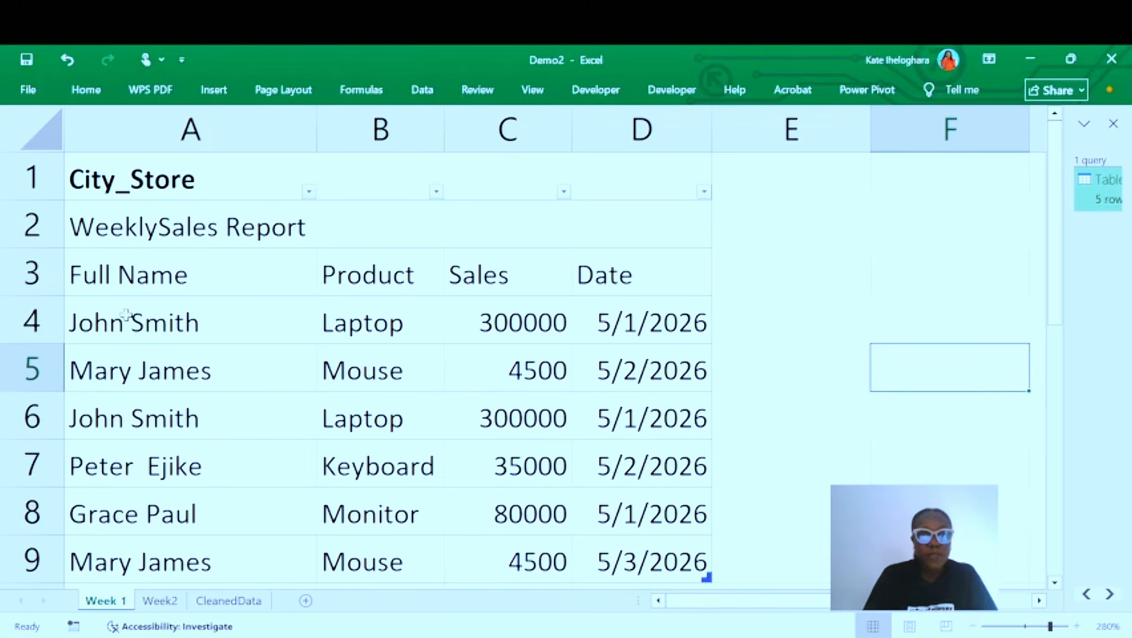
left_click(229, 601)
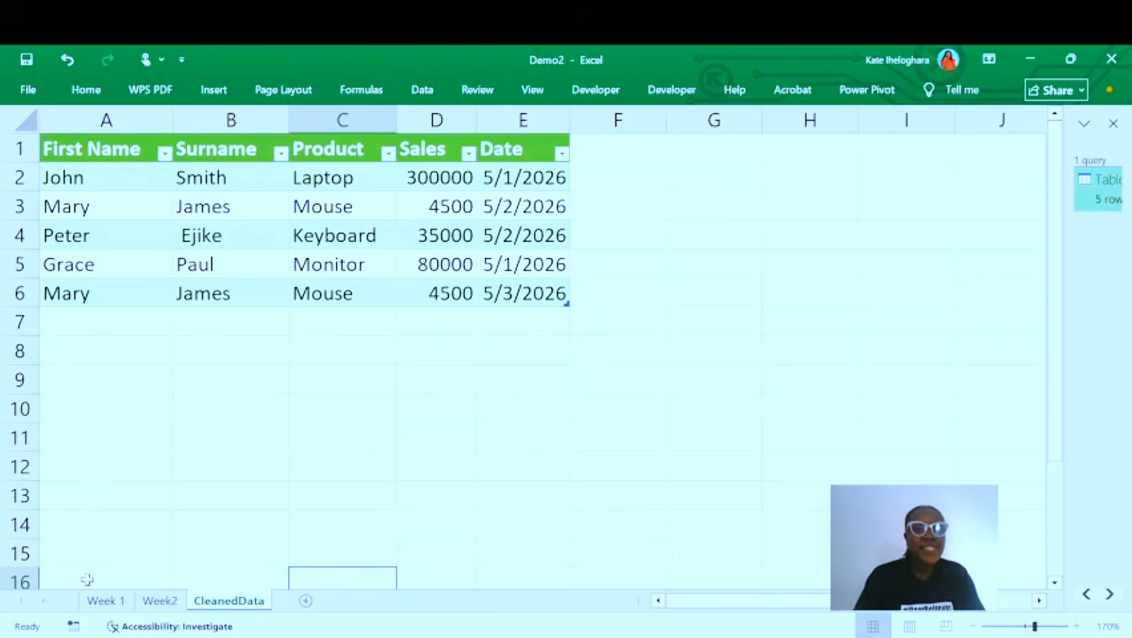
left_click(159, 601)
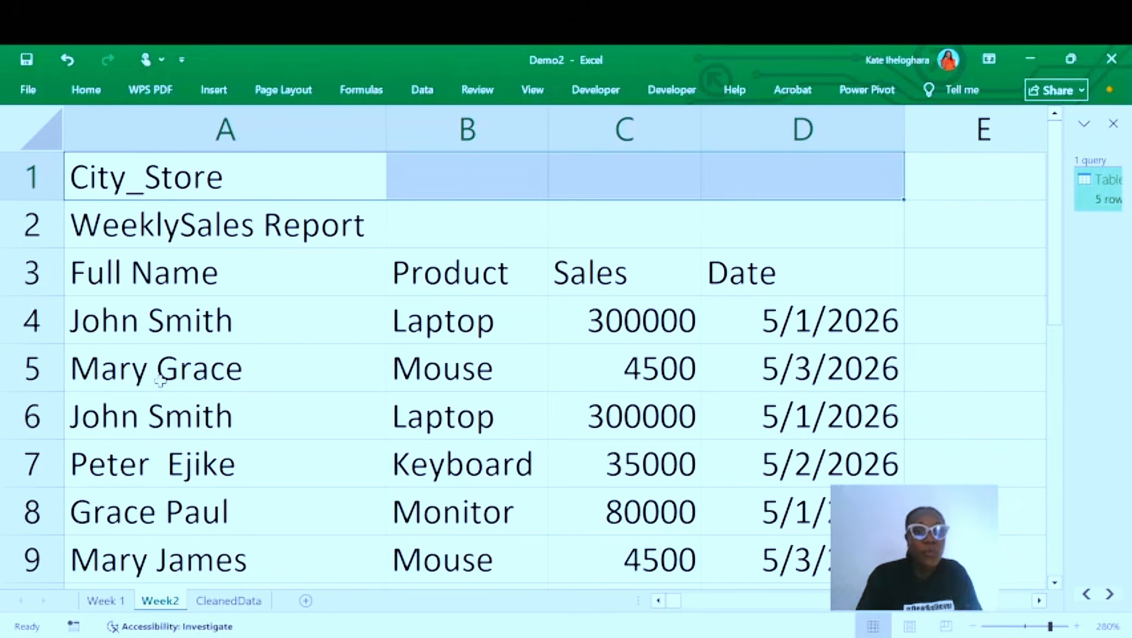
left_click(106, 601)
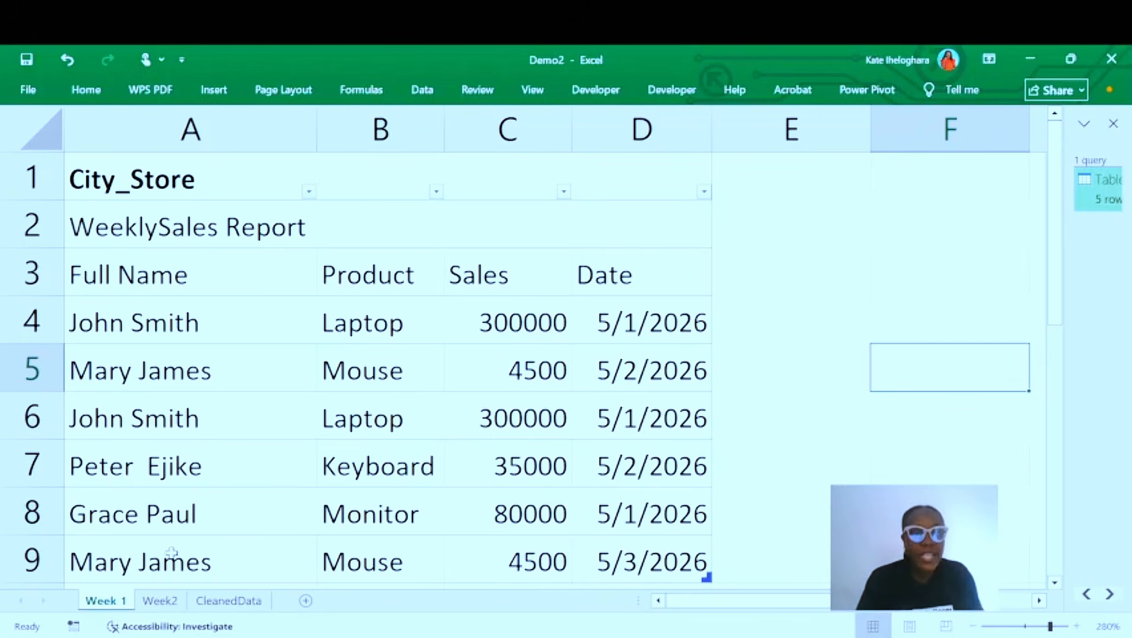
- Examine the Week2 sheet's sales records from the Full Name header row through the last row
left_click(159, 600)
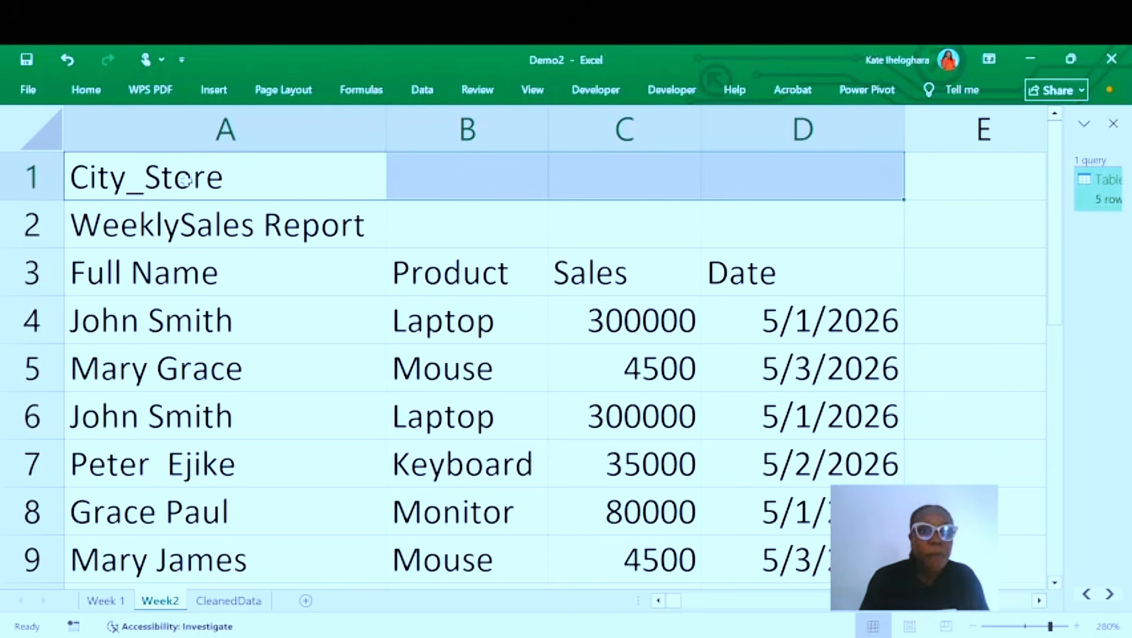
left_click(155, 169)
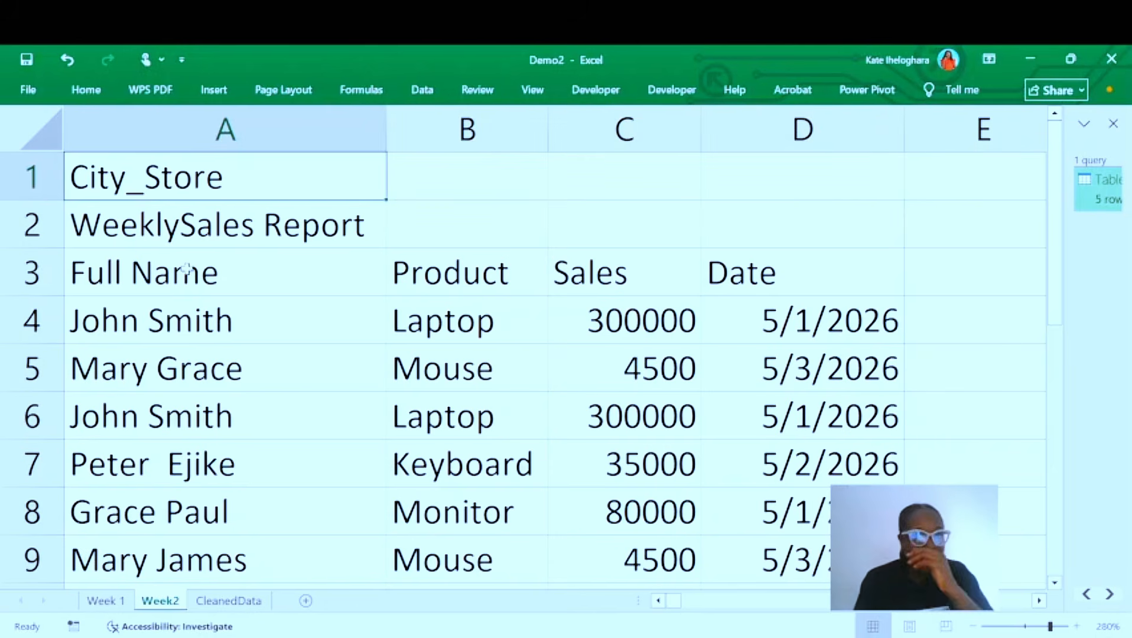
left_click(133, 276)
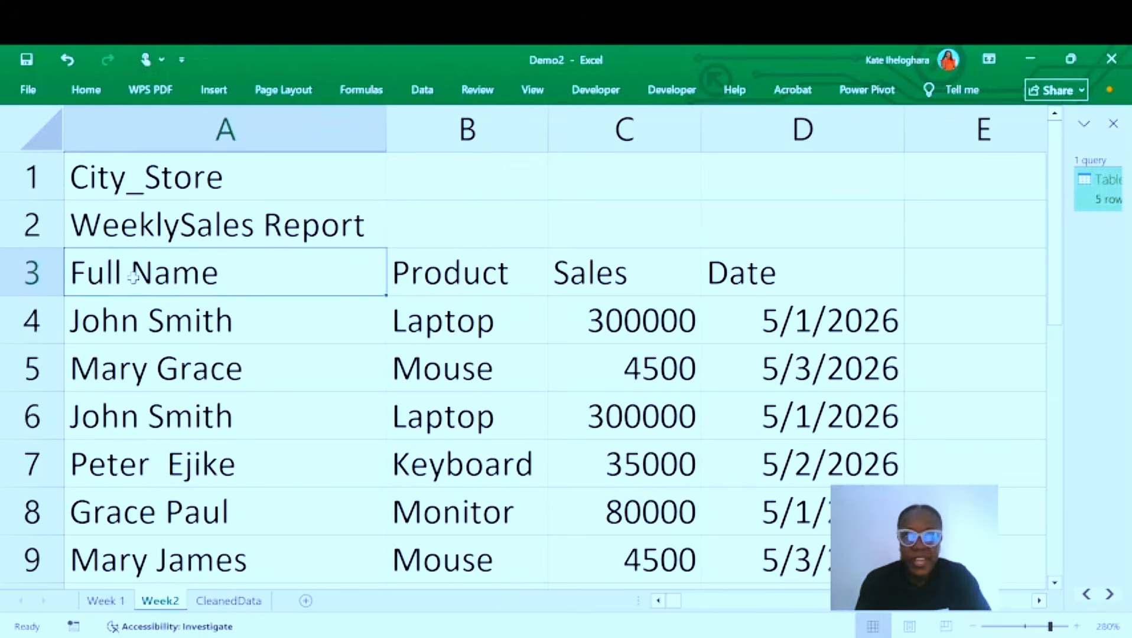
key("ctrl+shift+Right")
key("ctrl+shift+Down")
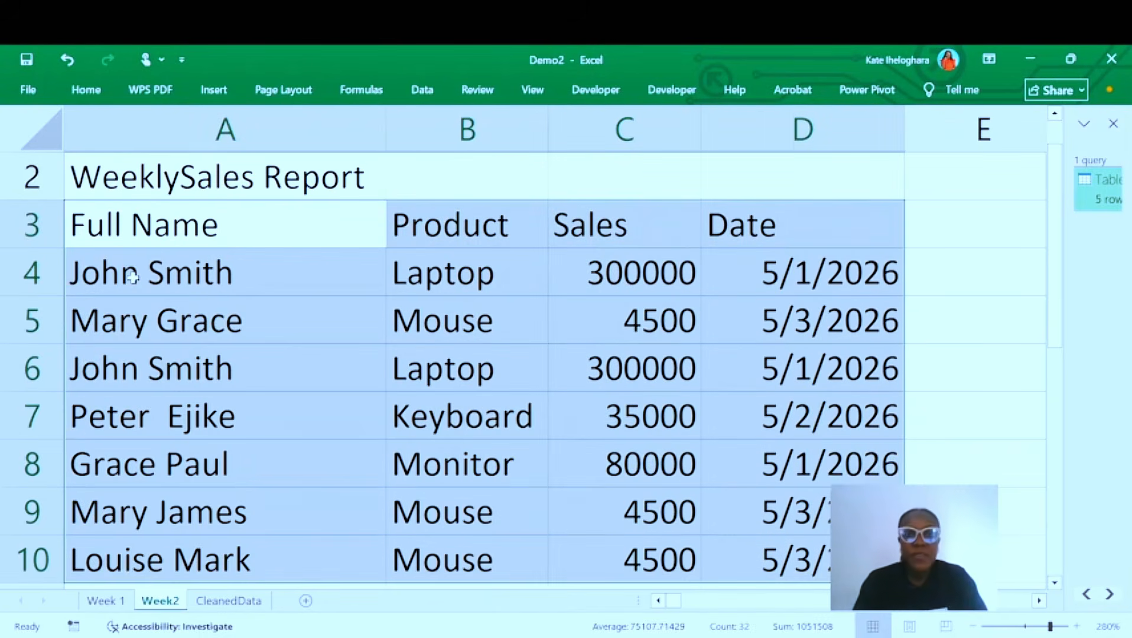
scroll(131, 276, "down", 1)
scroll(131, 277, "up", 1)
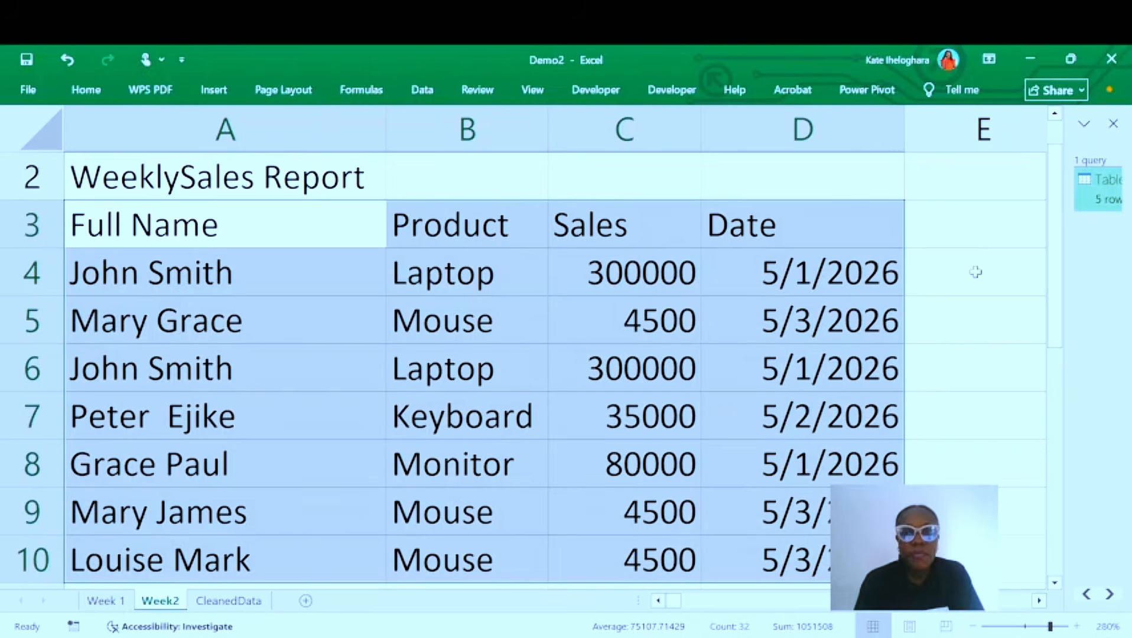
left_click(1006, 257)
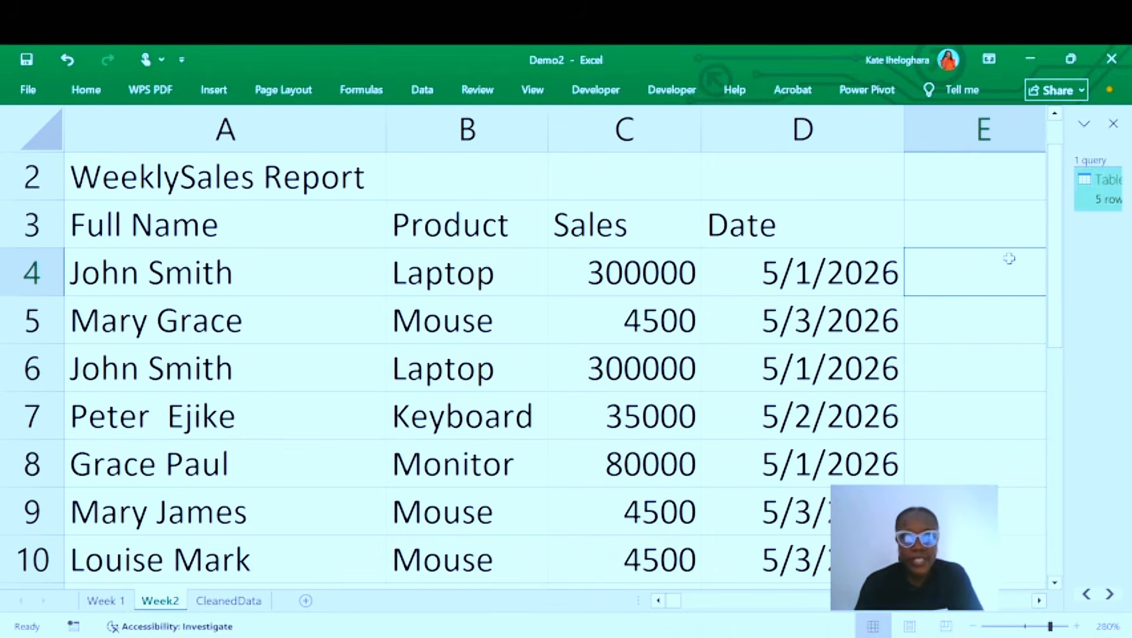
- Copy the entire City_Store table on the Week 1 sheet and paste the duplicate starting at cell A26
left_click(118, 602)
left_click(97, 189)
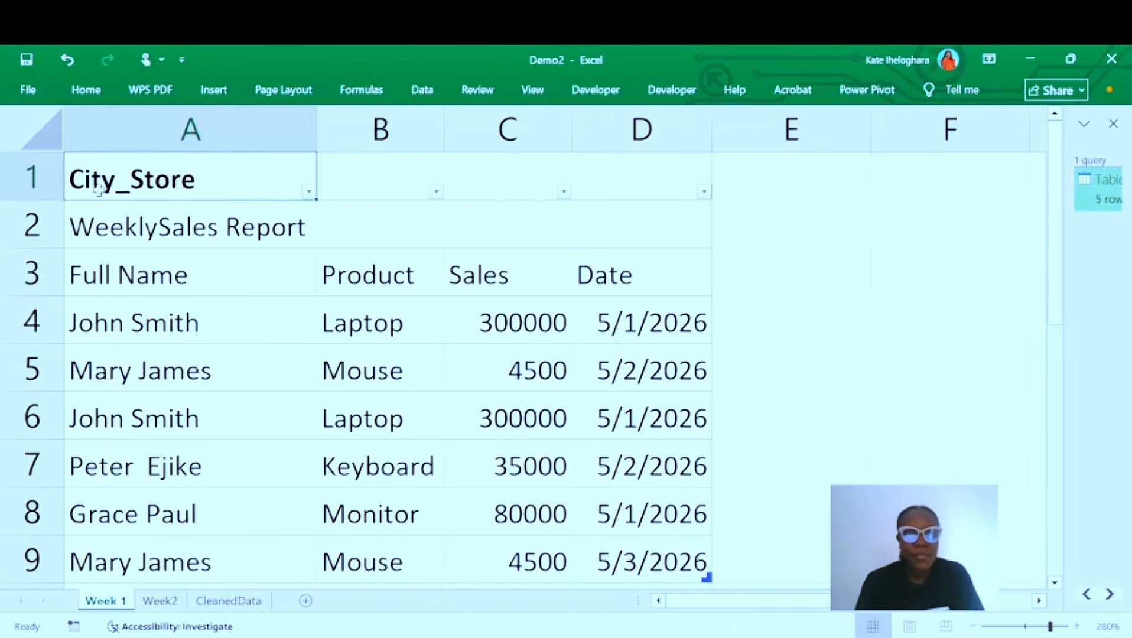
key("ctrl+shift+Right")
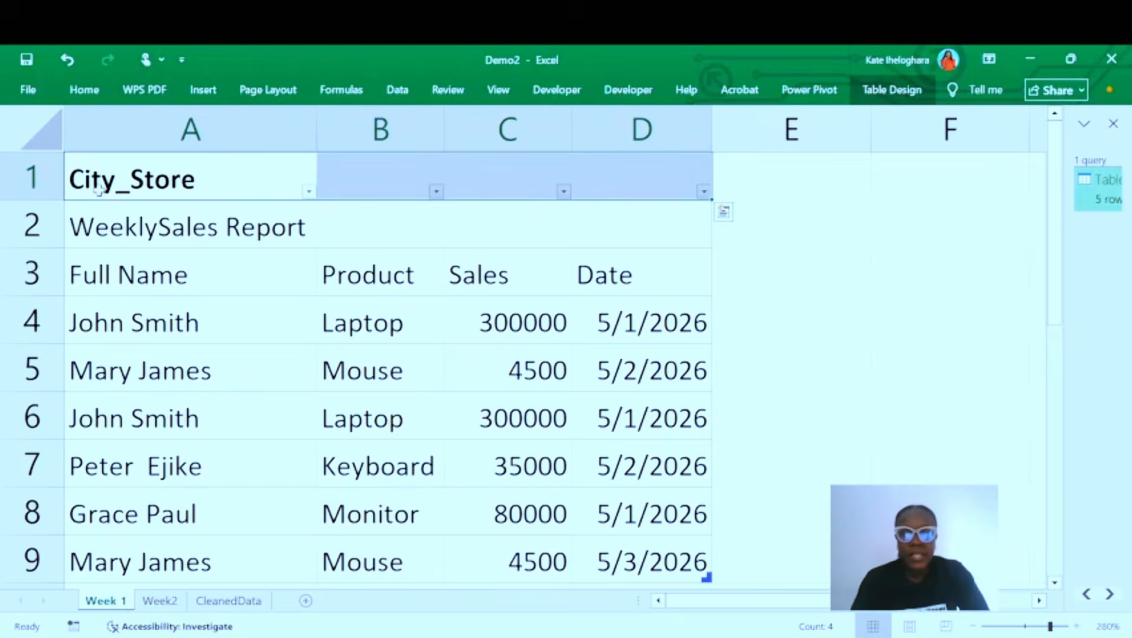
key("ctrl+shift+Down")
scroll(97, 189, "down", 1)
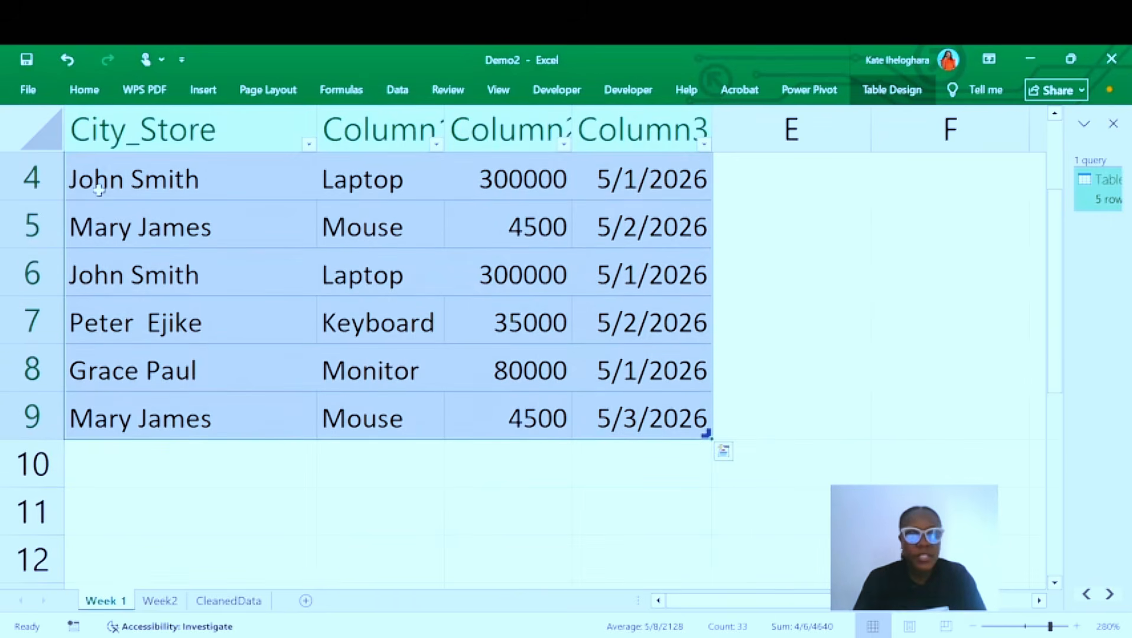
key("ctrl+c")
scroll(97, 189, "down", 6)
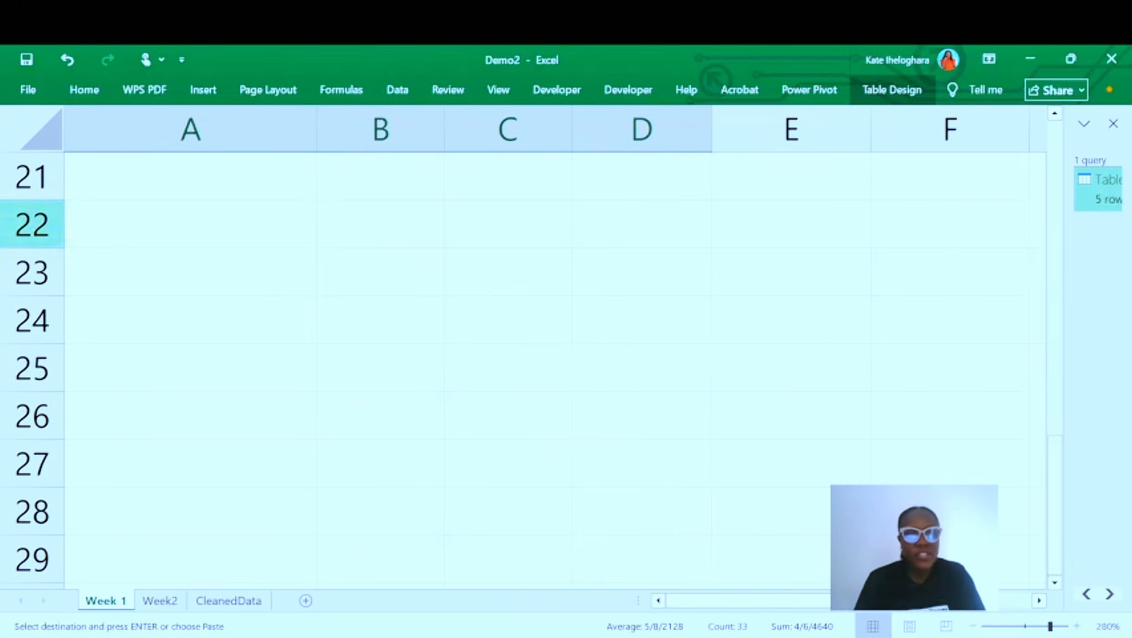
left_click(170, 418)
key("ctrl+v")
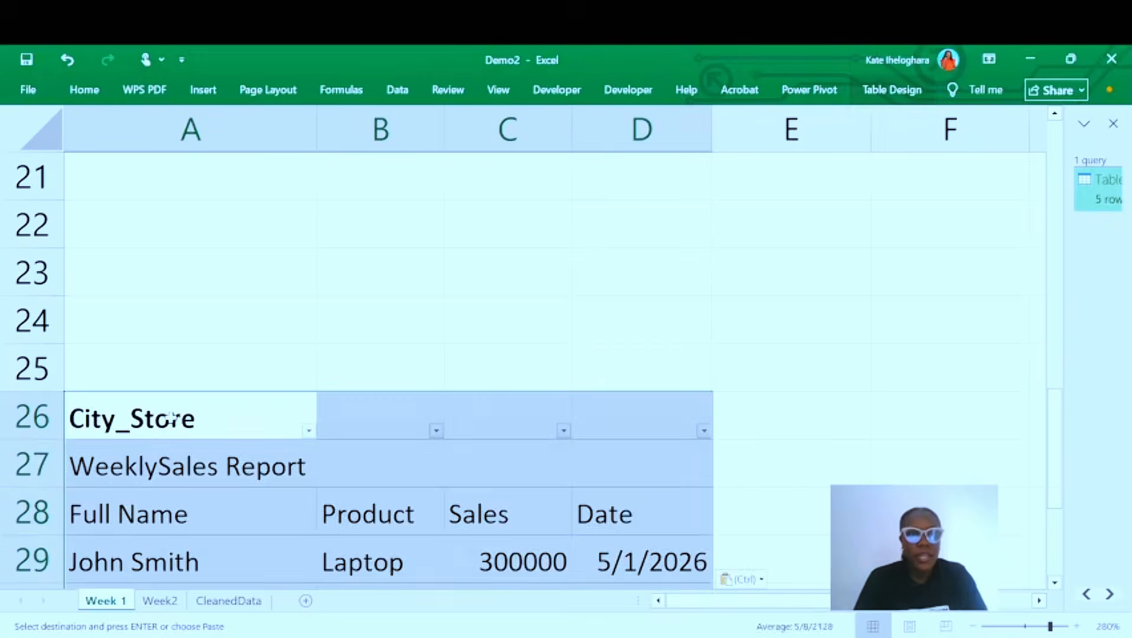
scroll(170, 417, "up", 7)
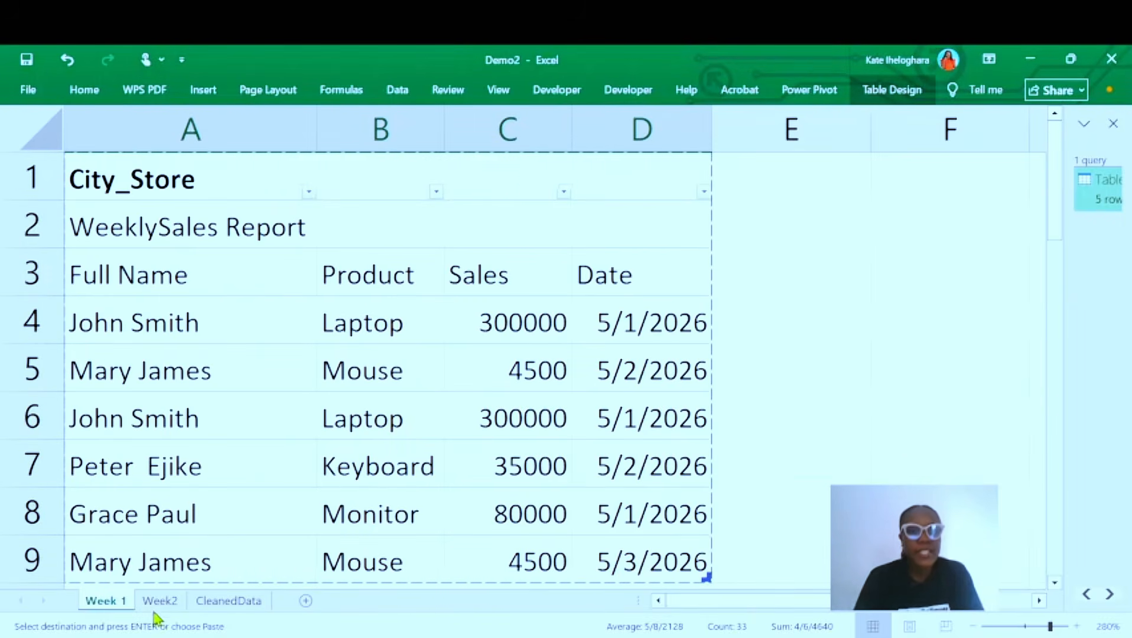
double_click(841, 440)
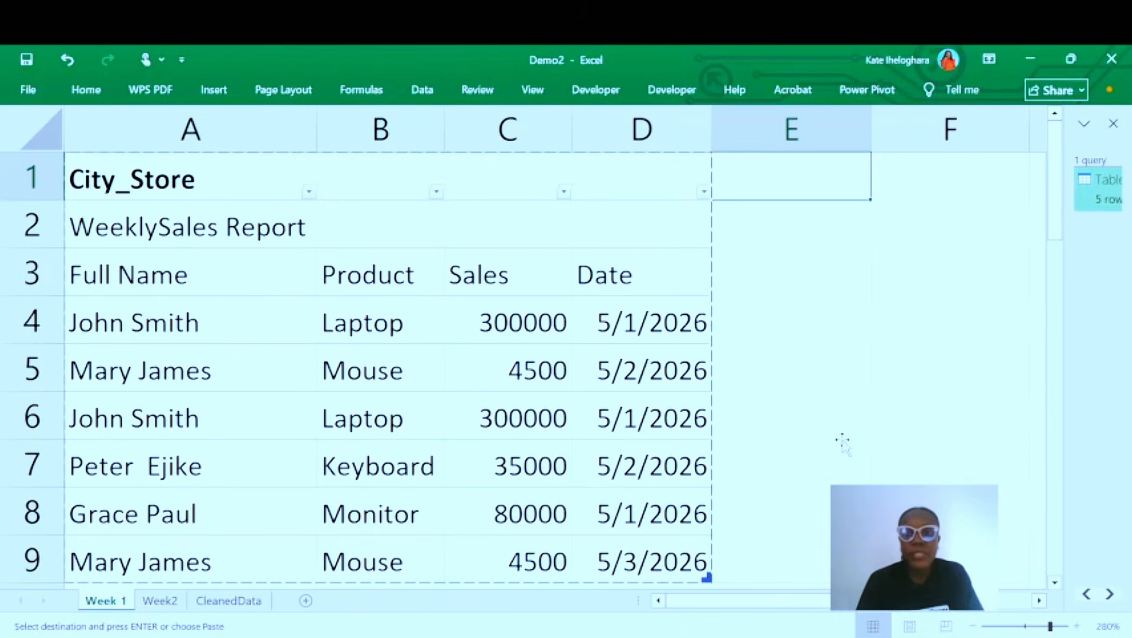
left_click(842, 442)
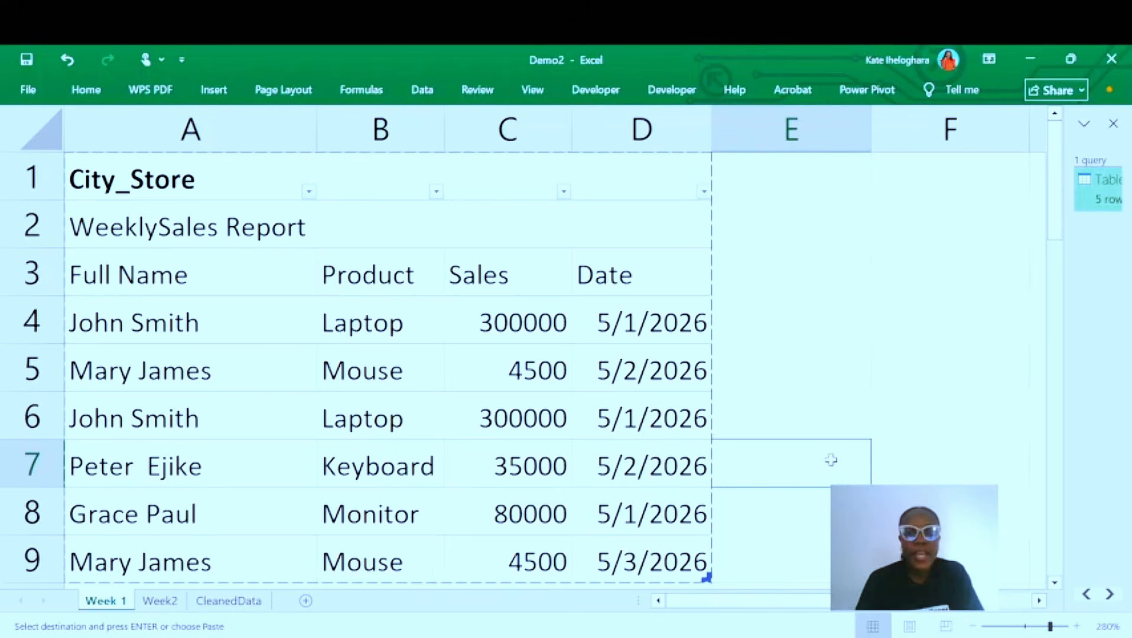
double_click(830, 459)
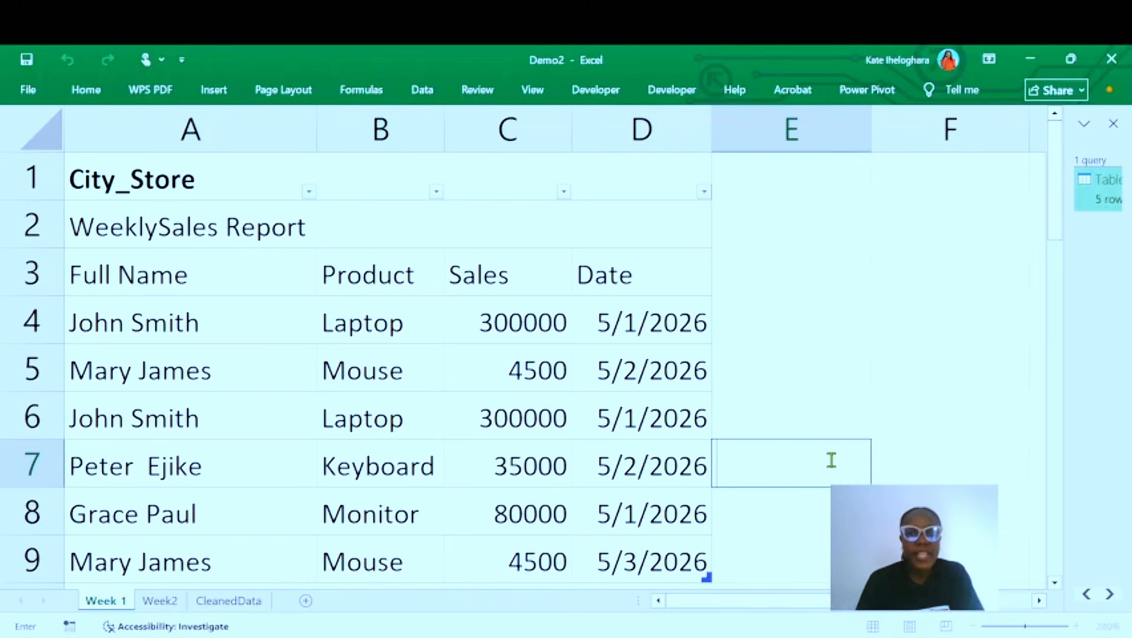
- Compare how many Full Name entries the Week2 sheet holds with those in the Week 1 table
left_click(160, 601)
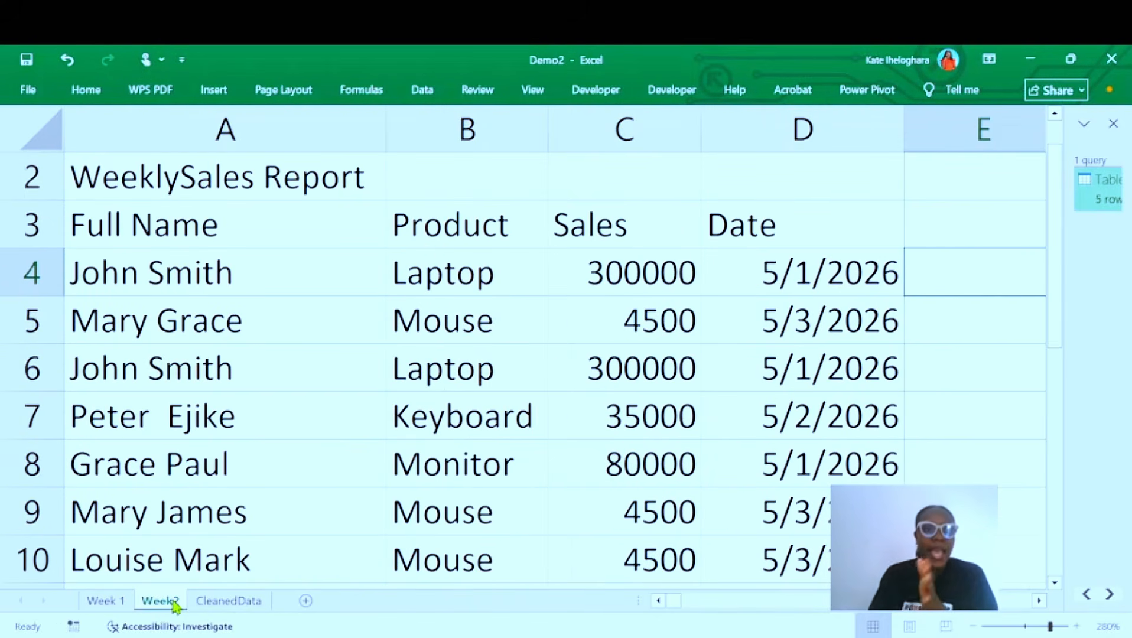
scroll(85, 264, "down", 1)
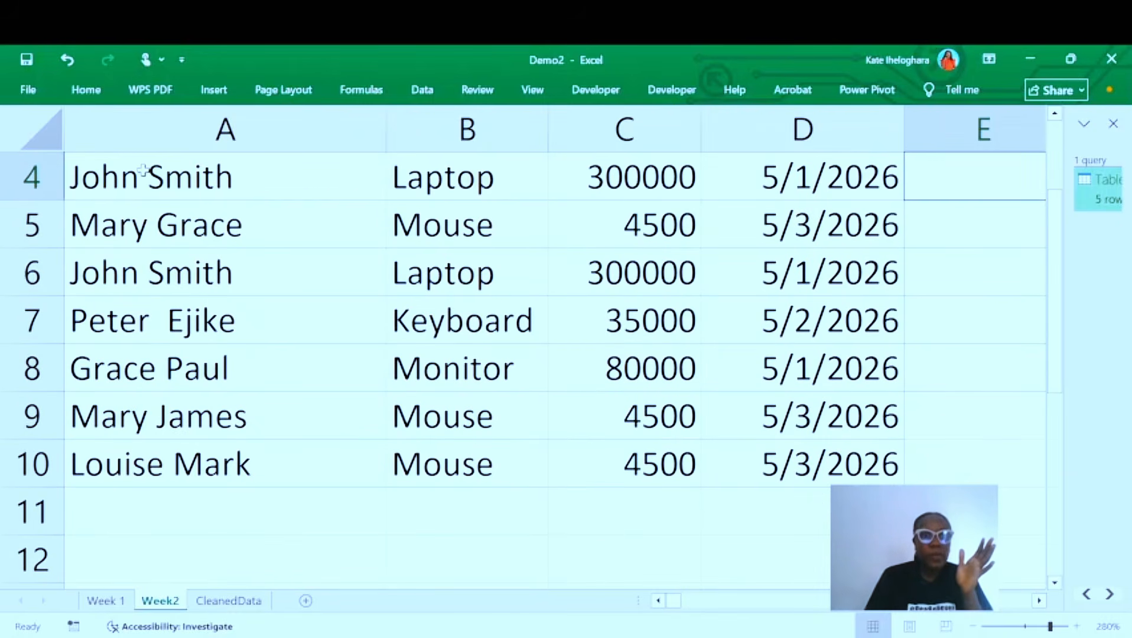
left_click_drag(150, 176, 181, 464)
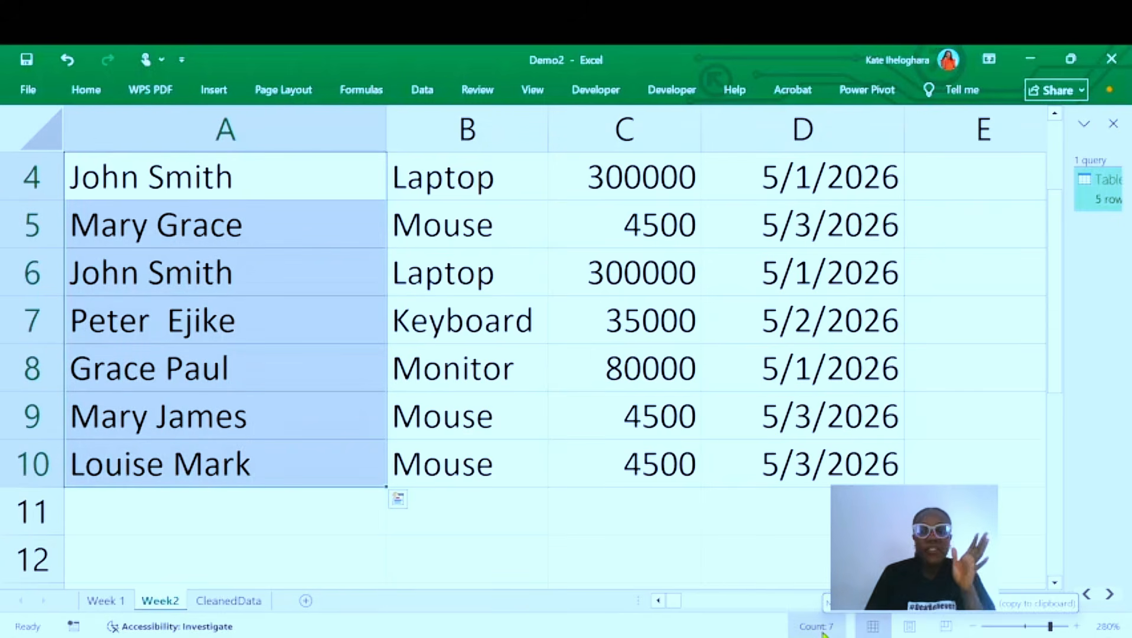
scroll(318, 367, "up", 1)
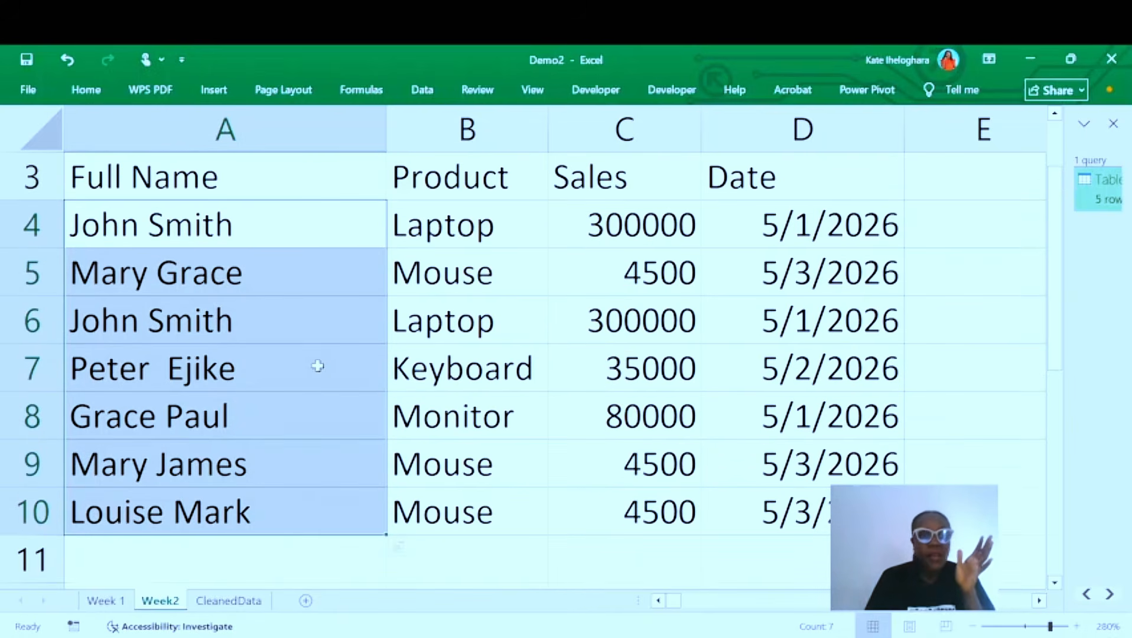
left_click(121, 603)
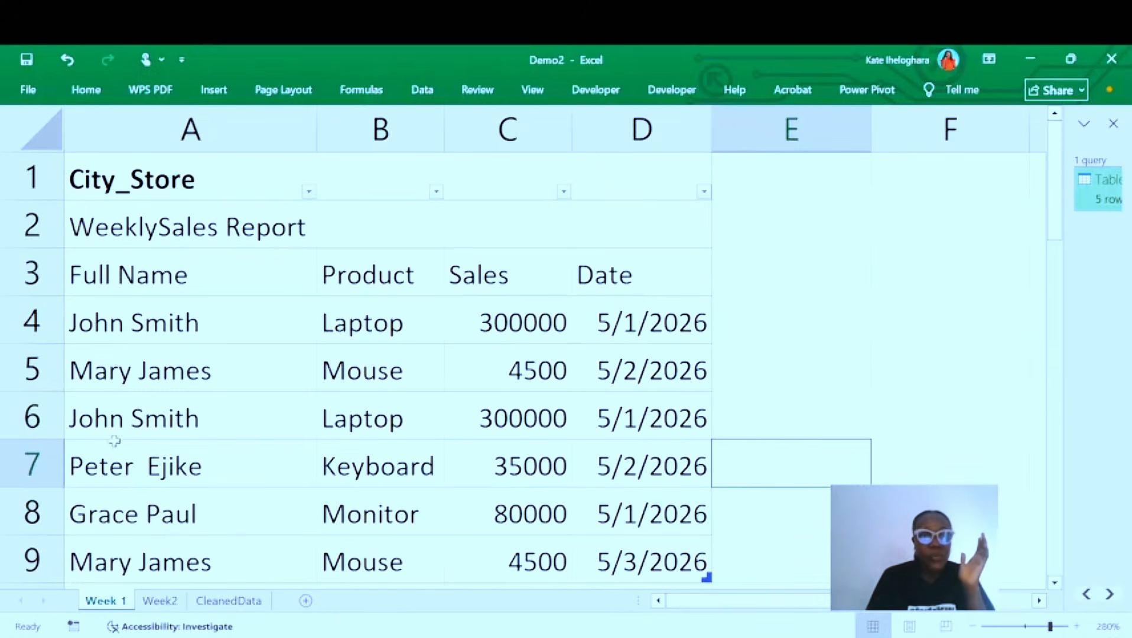
scroll(124, 416, "down", 2)
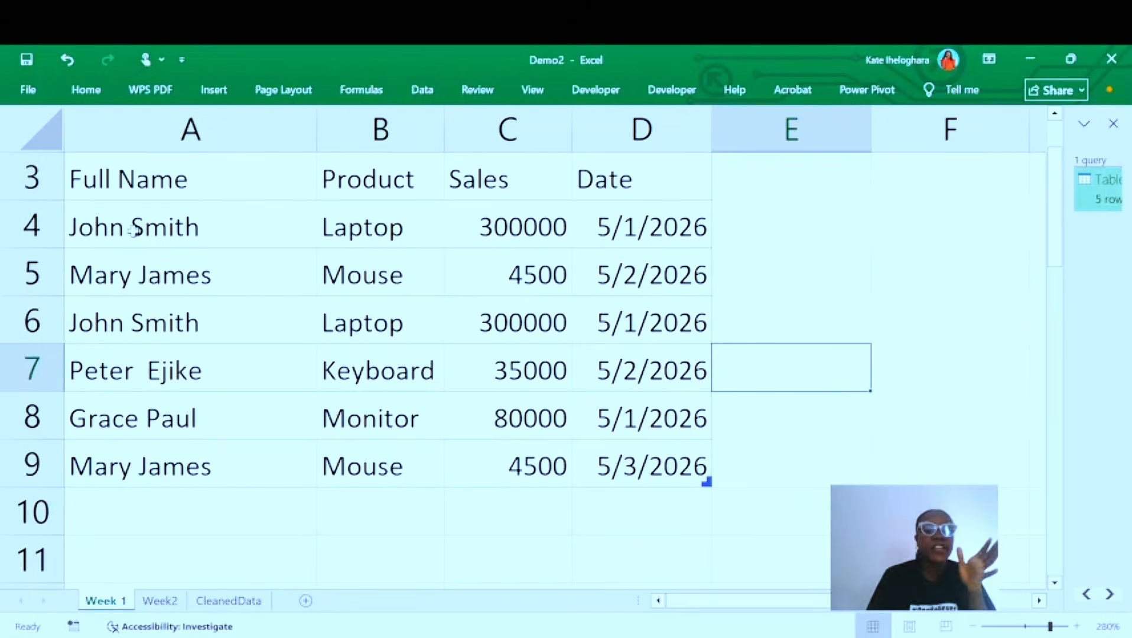
left_click_drag(134, 232, 162, 449)
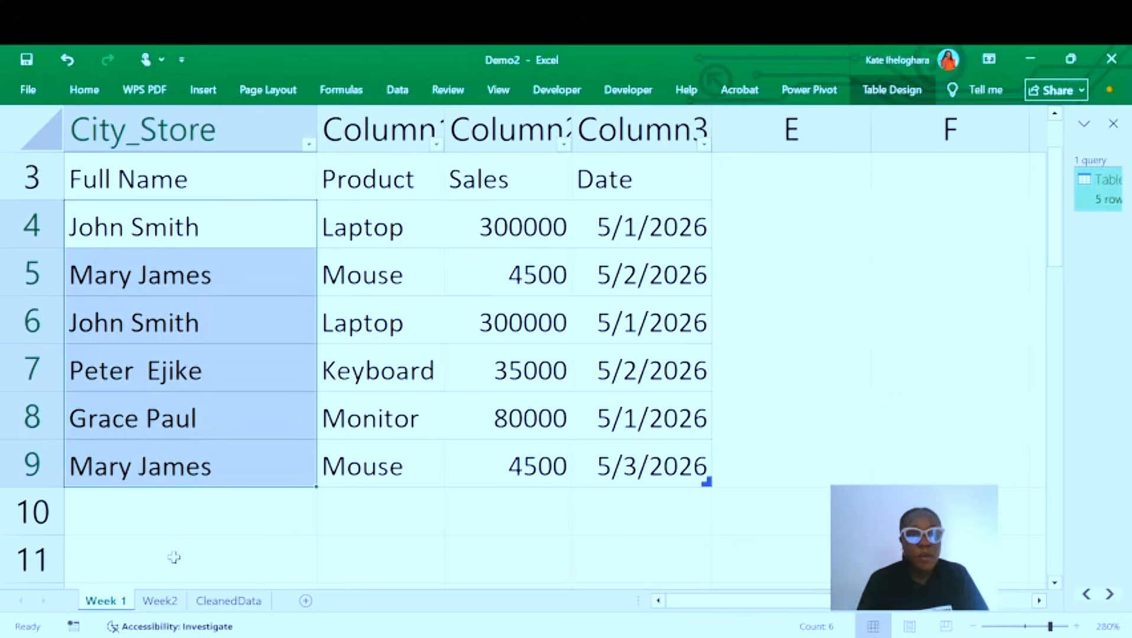
- Copy the Week2 records in A4:D10 and paste them over the Week 1 table's records starting at A4
left_click(161, 601)
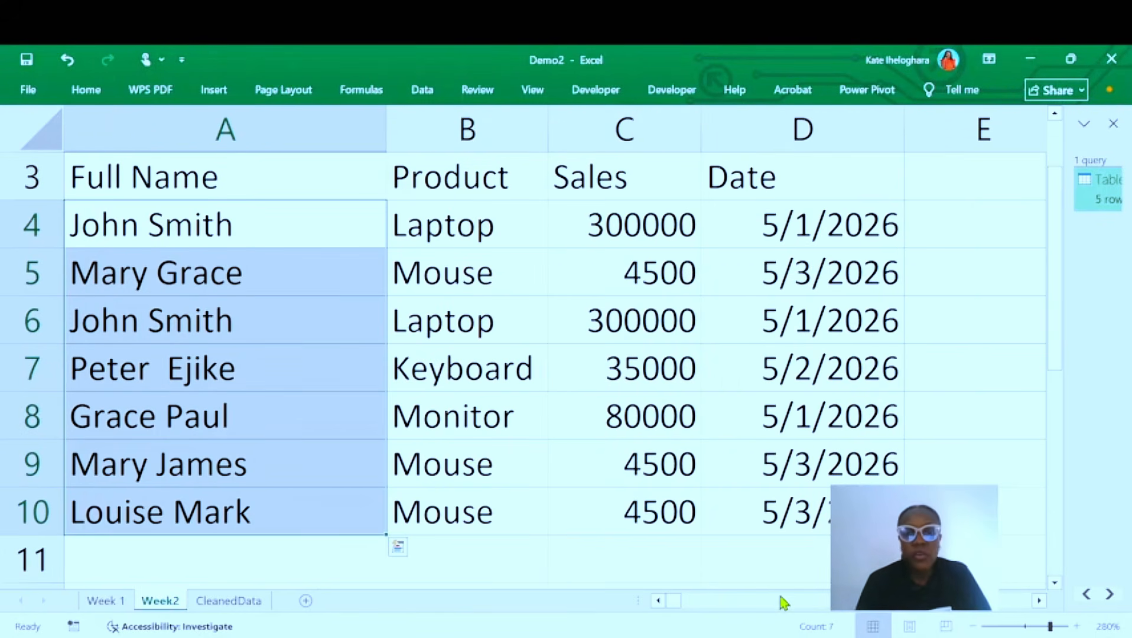
left_click(763, 581)
left_click_drag(167, 235, 863, 512)
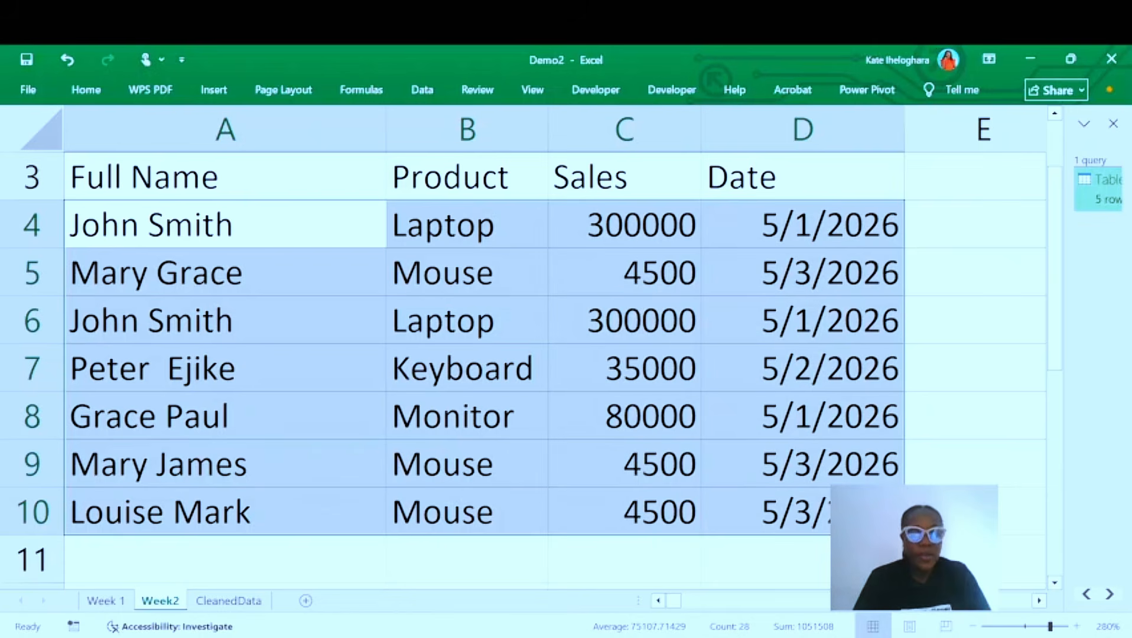
key("ctrl+c")
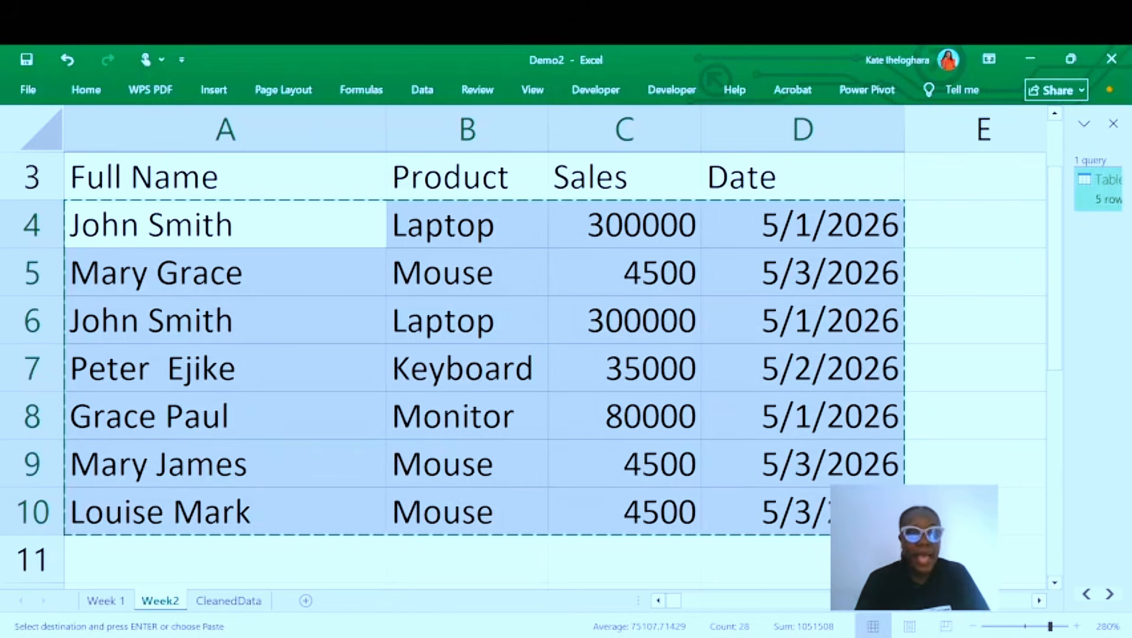
left_click(118, 602)
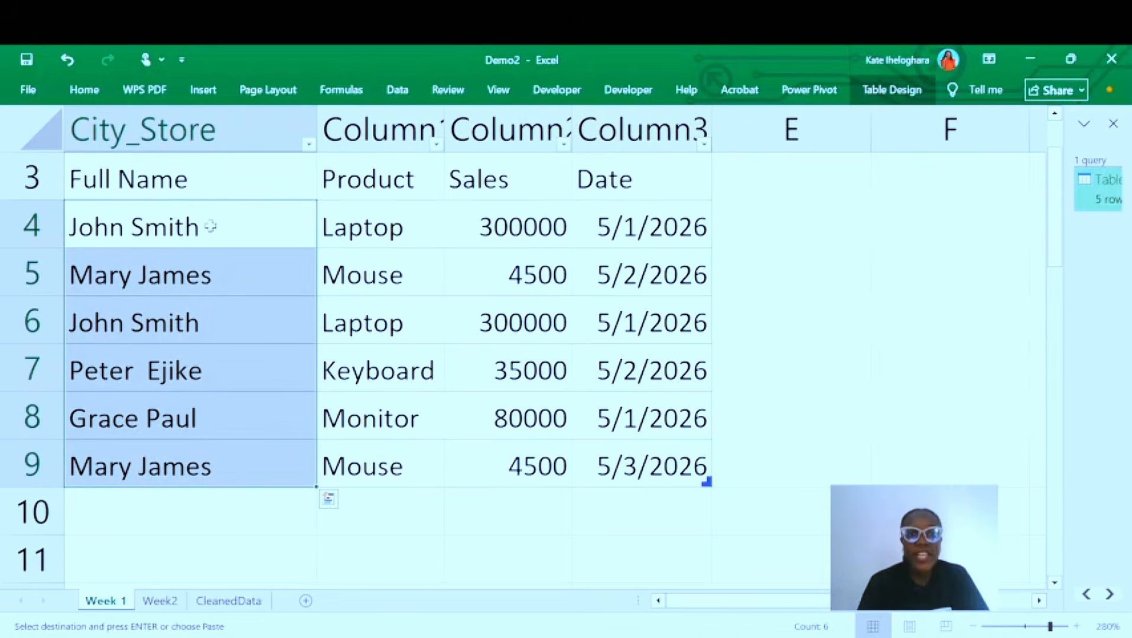
scroll(110, 216, "up", 1)
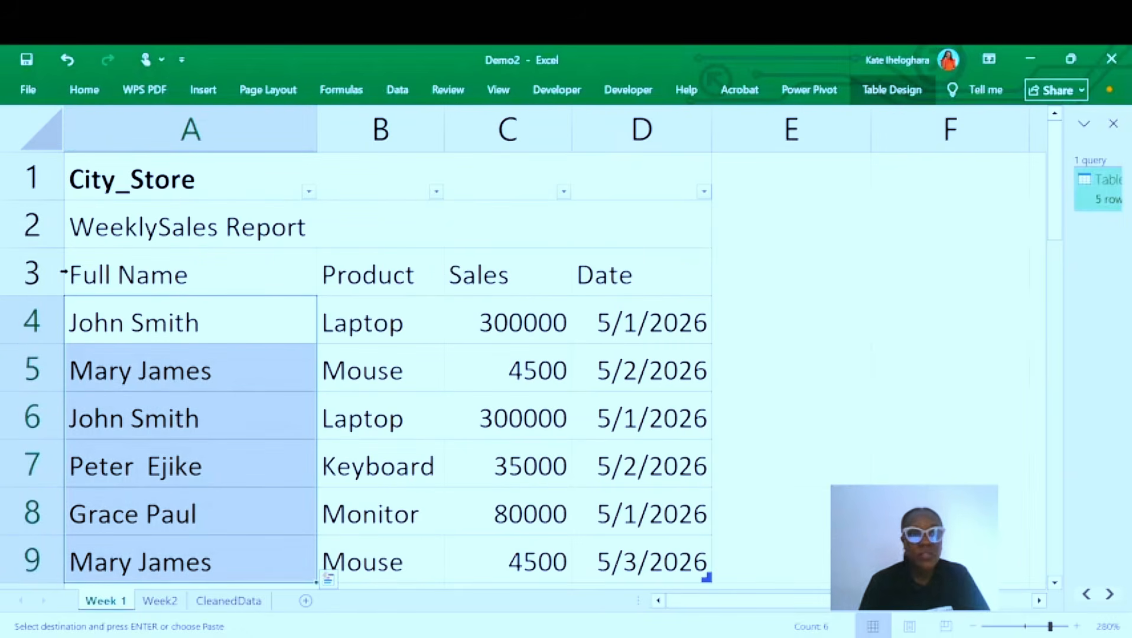
left_click_drag(162, 331, 679, 566)
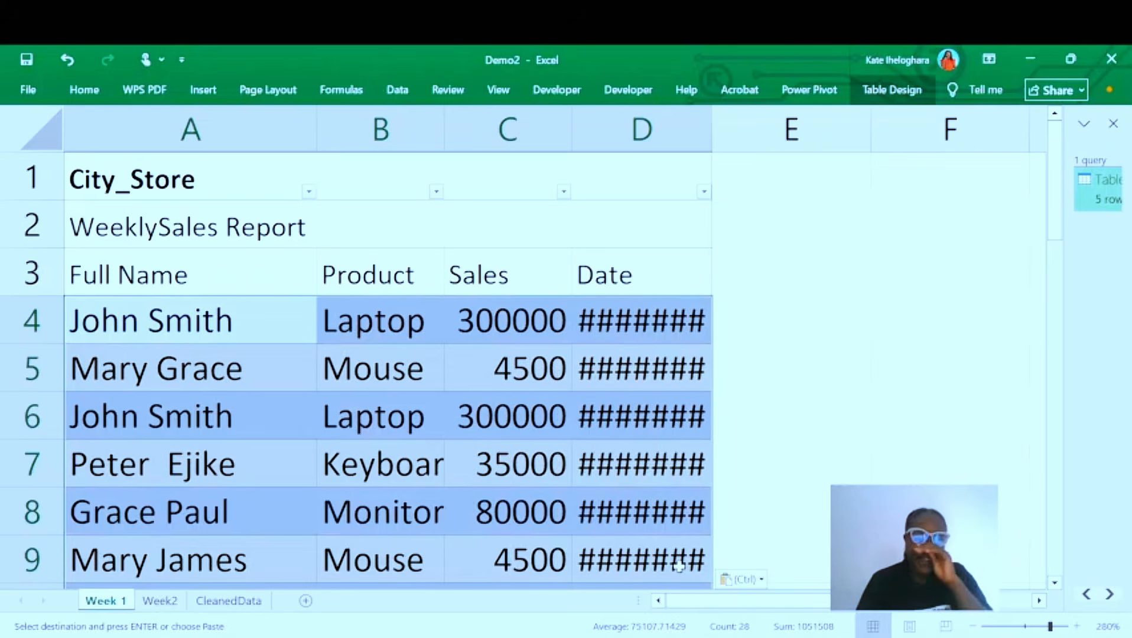
- Widen column D on the Week 1 sheet enough to show the pasted dates in full
scroll(680, 566, "down", 1)
scroll(680, 566, "up", 1)
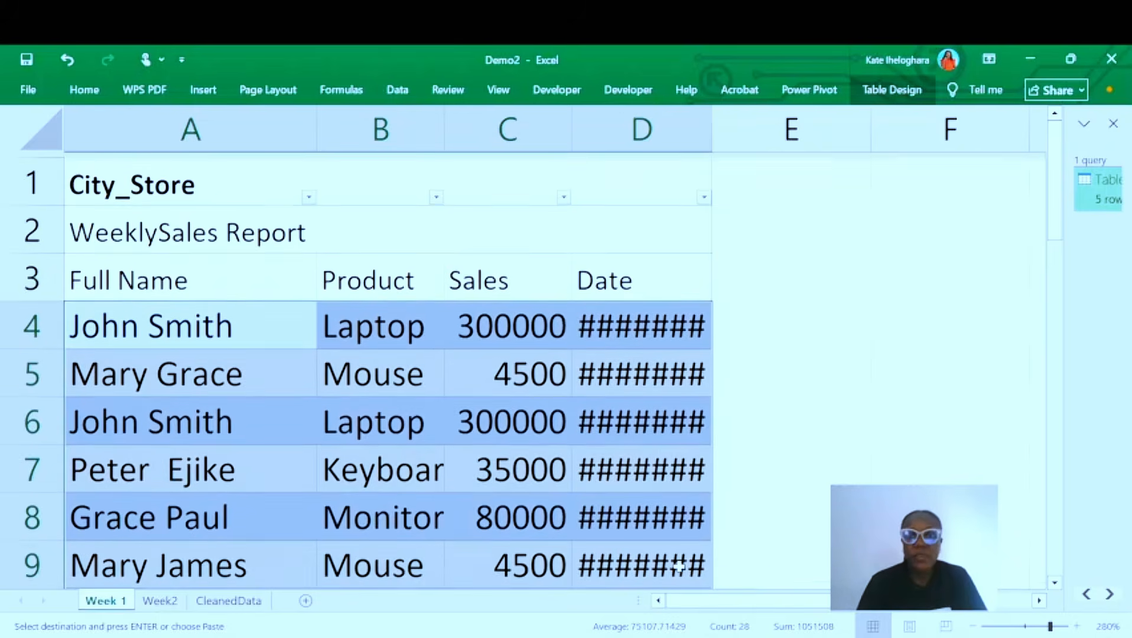
left_click_drag(708, 114, 772, 113)
scroll(660, 428, "down", 1)
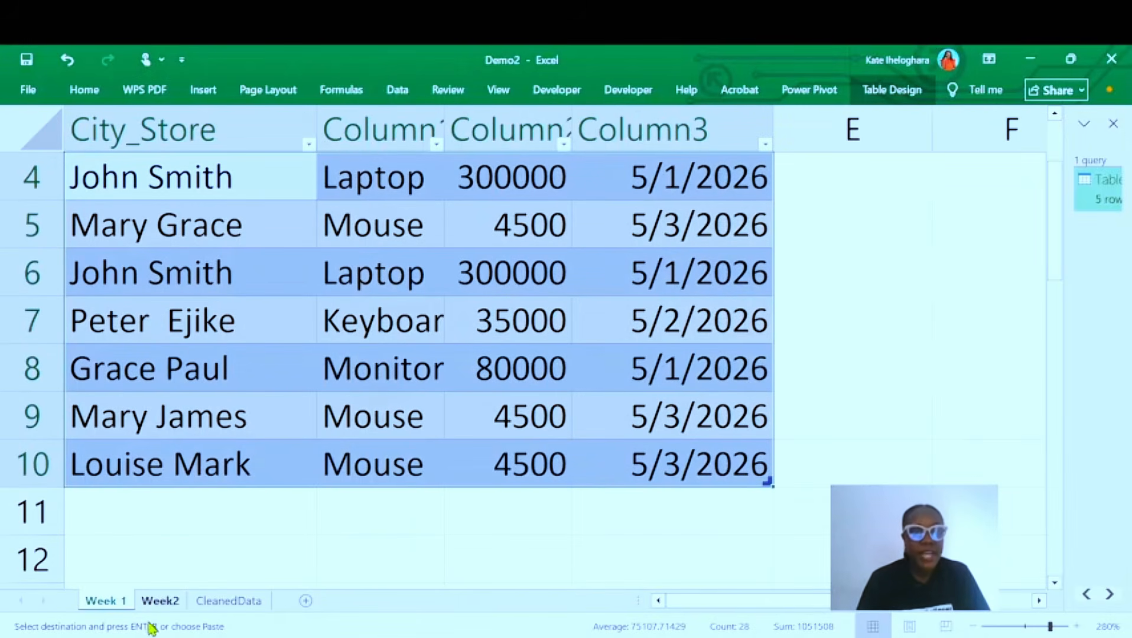
- Check the pasted Week 1 records against the Week2 sheet and save the workbook
left_click(158, 601)
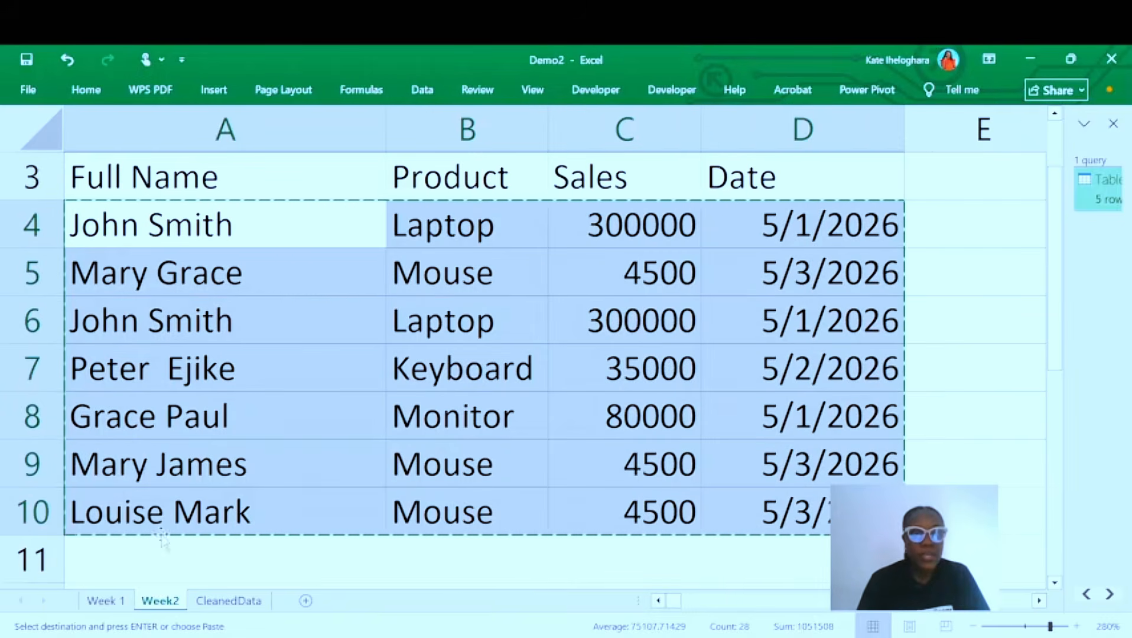
left_click(110, 601)
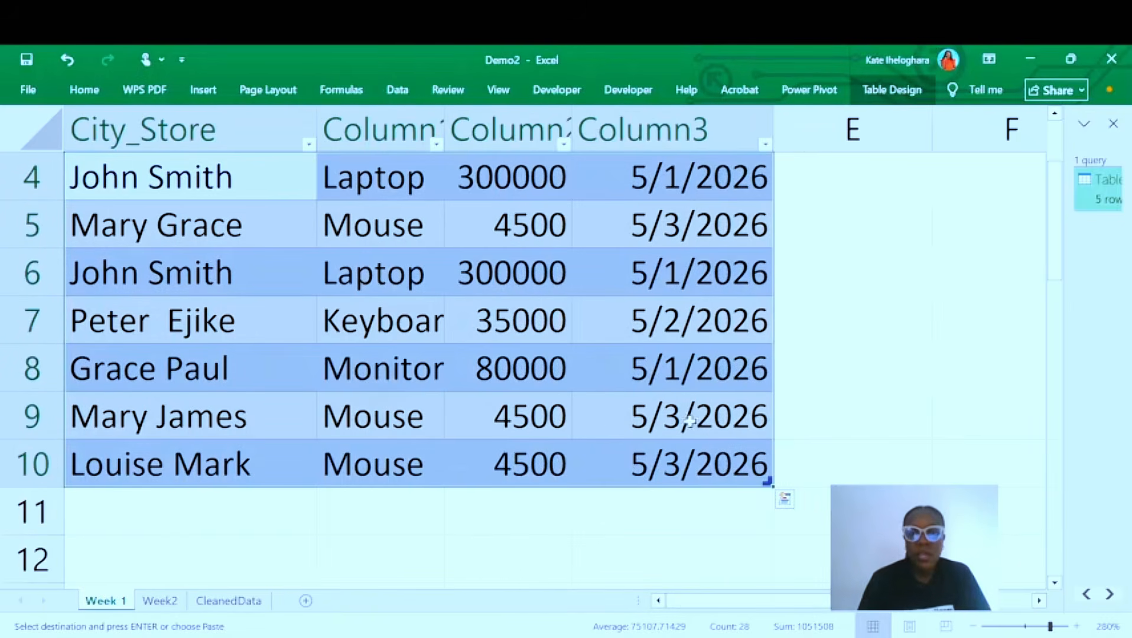
left_click(640, 532)
key("ctrl+s")
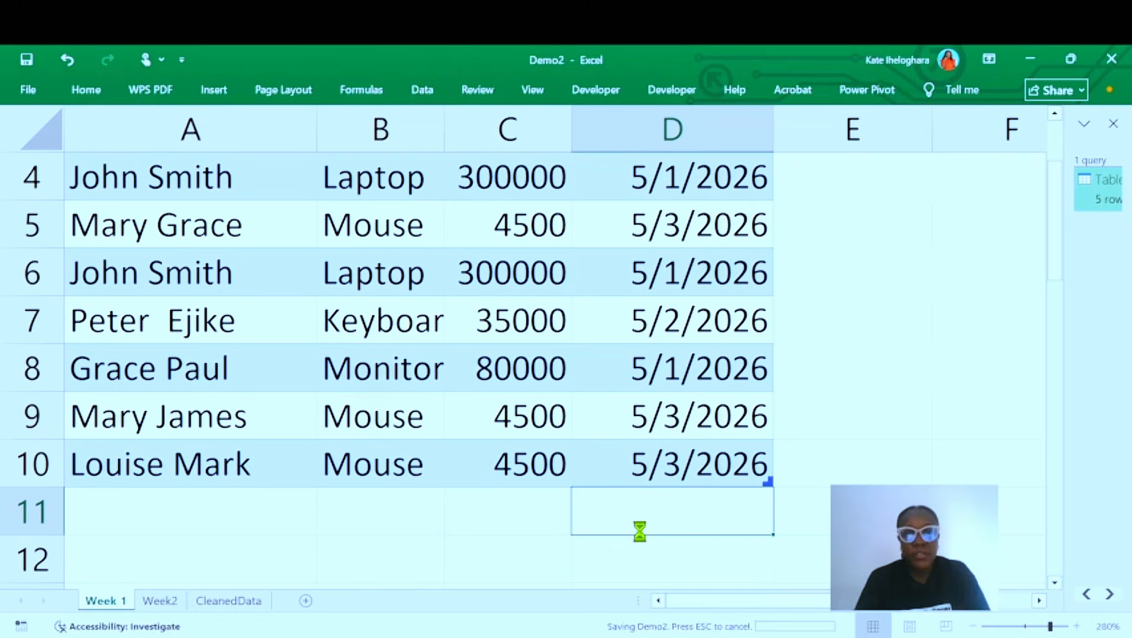
left_click(390, 563)
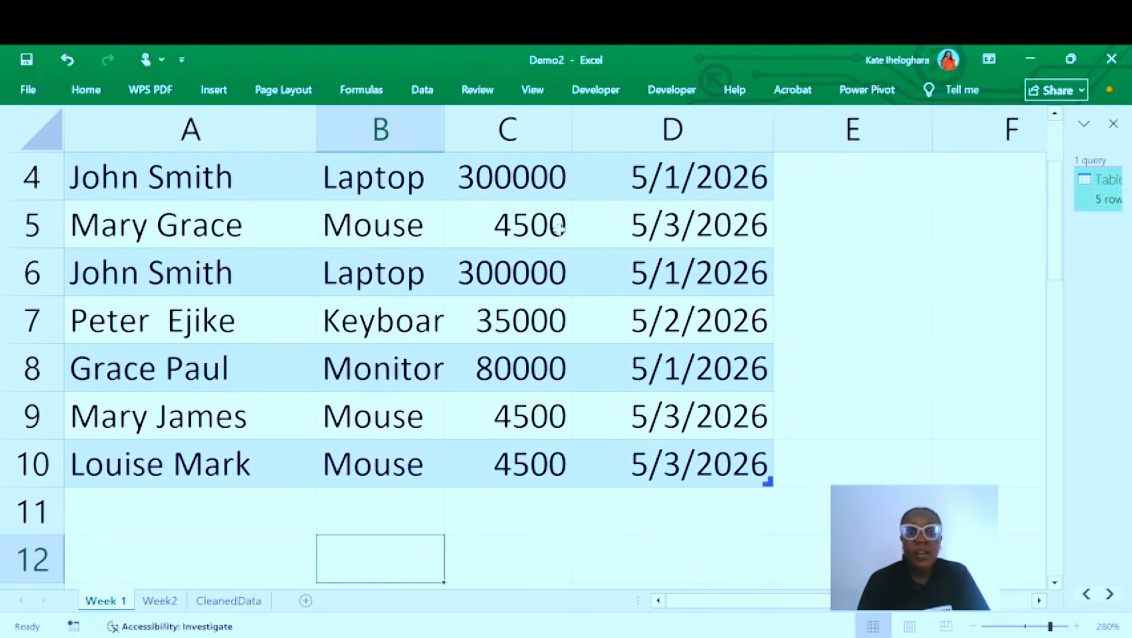
- Examine the records on the CleanedData sheet before refreshing and return to the Week 1 sheet
left_click(429, 95)
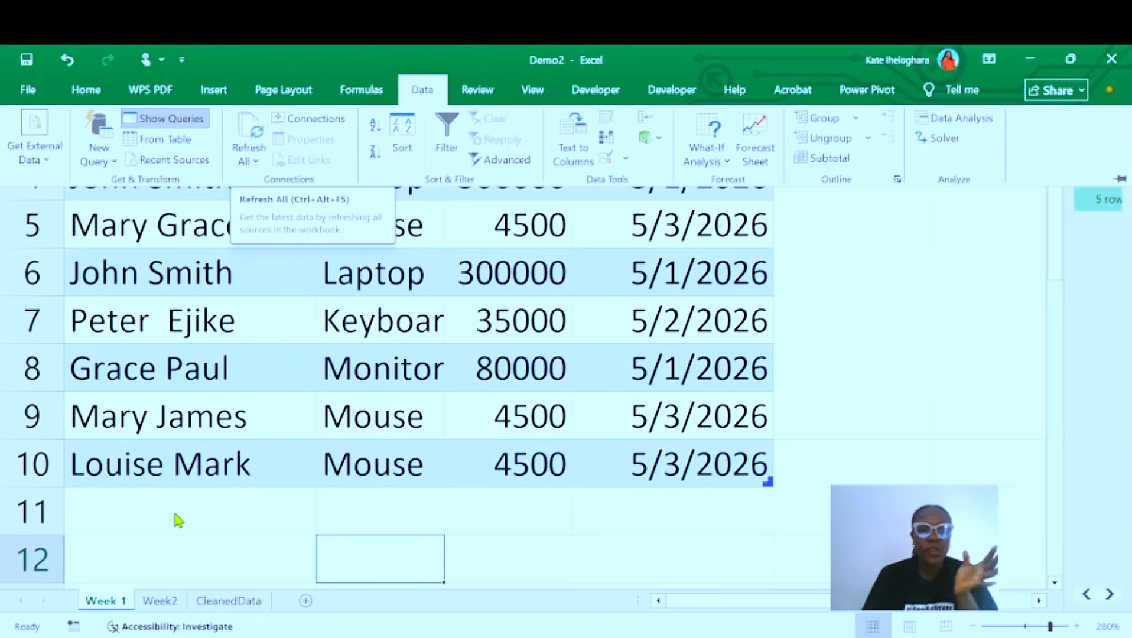
left_click(234, 607)
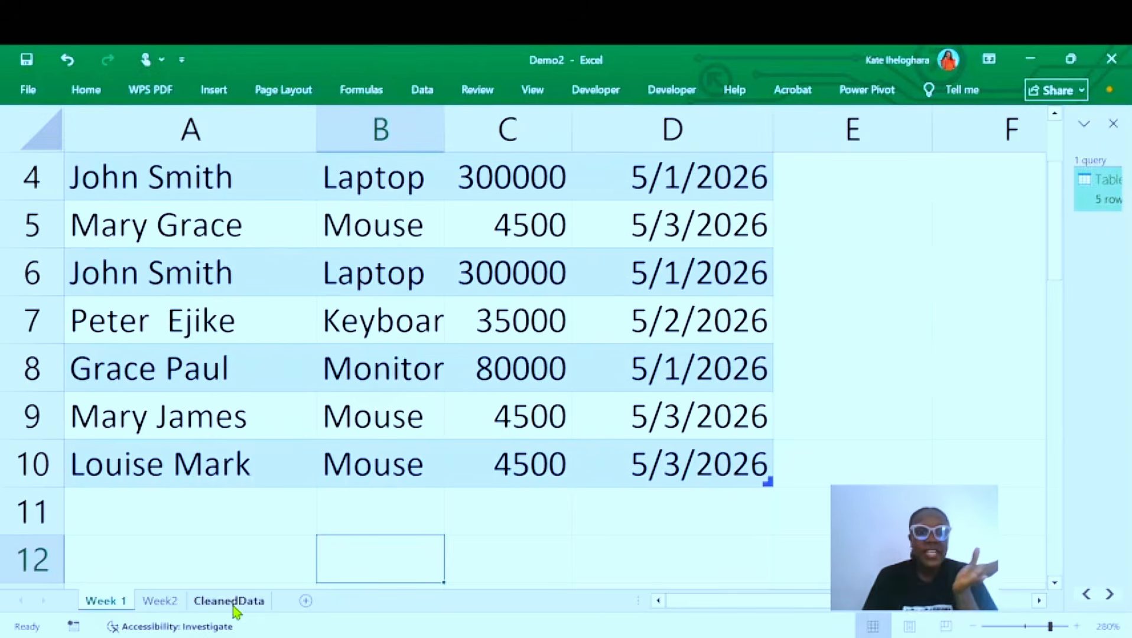
left_click(233, 602)
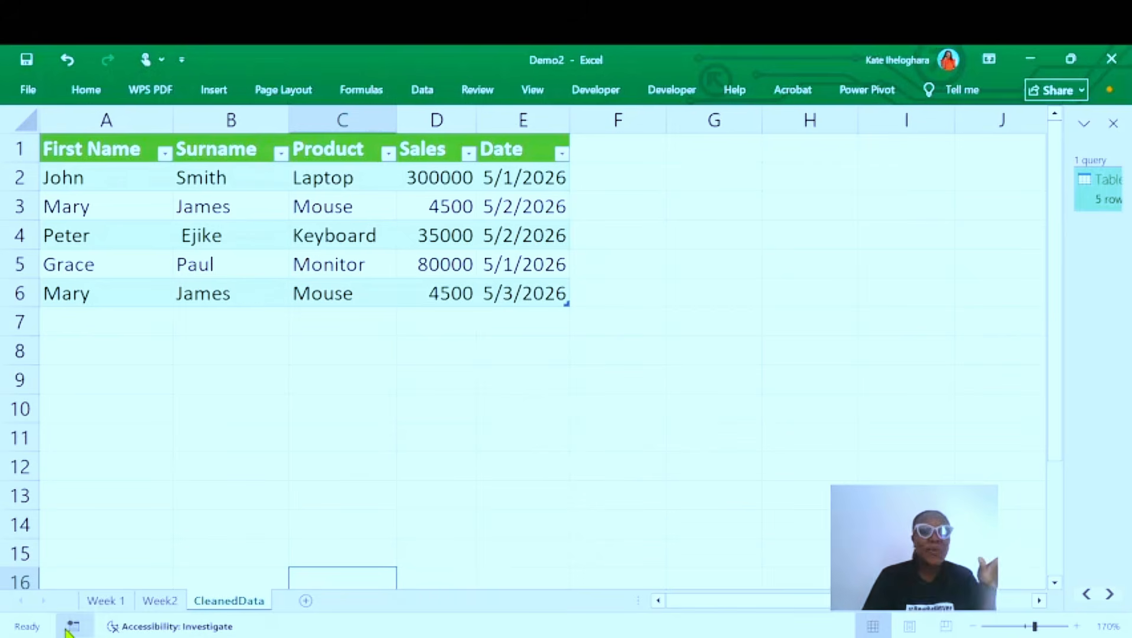
left_click(109, 606)
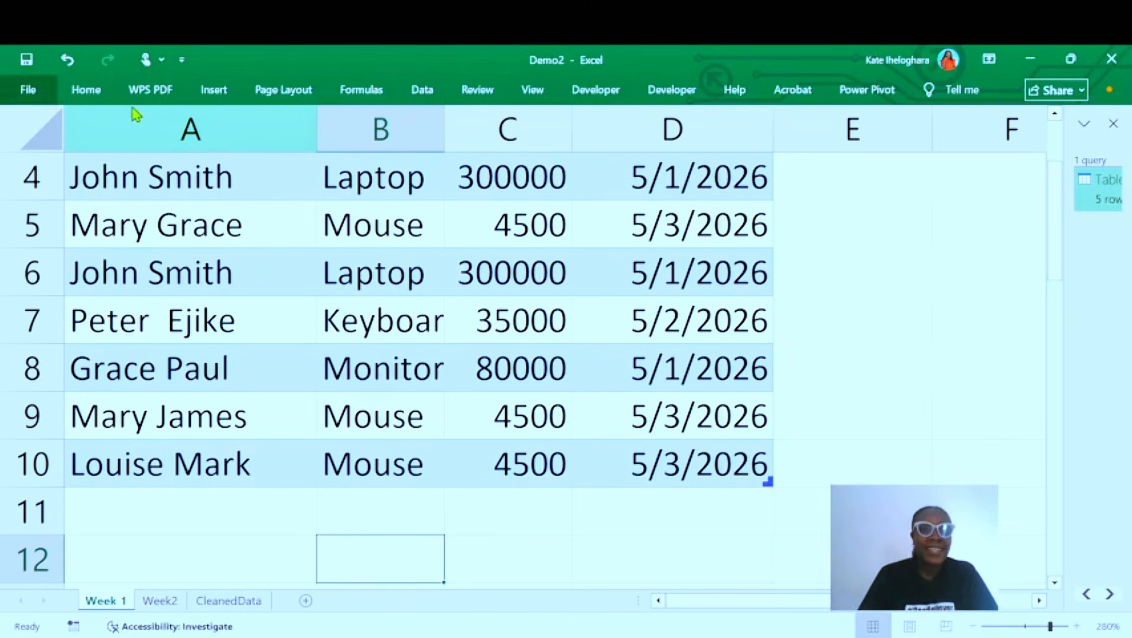
- Refresh all the workbook's data sources and view the updated table on the CleanedData sheet
left_click(414, 97)
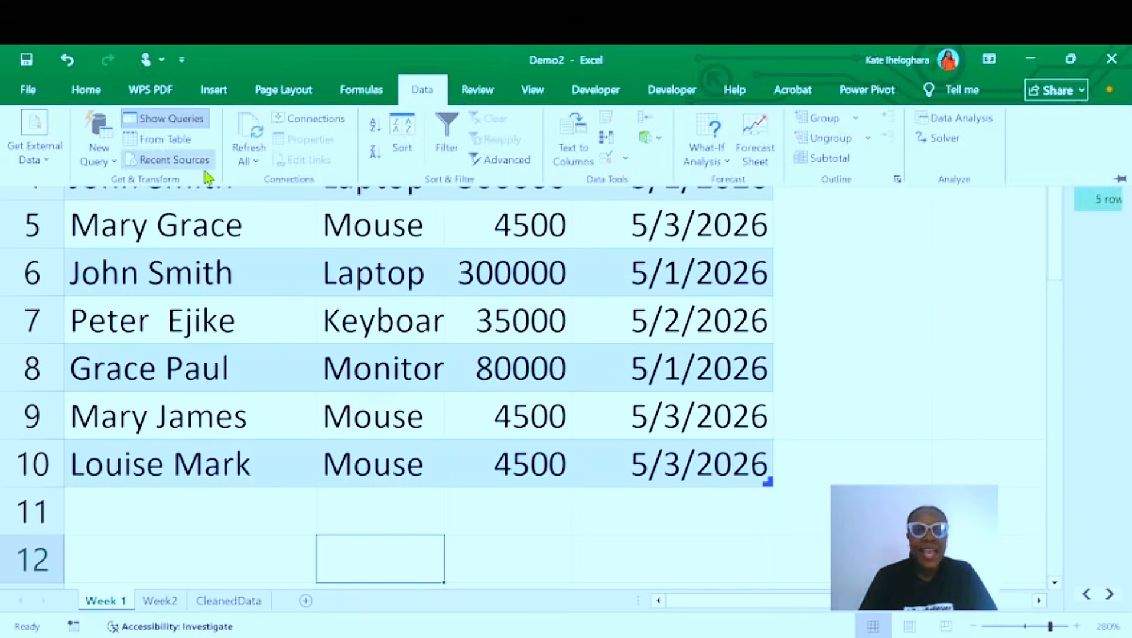
left_click(258, 135)
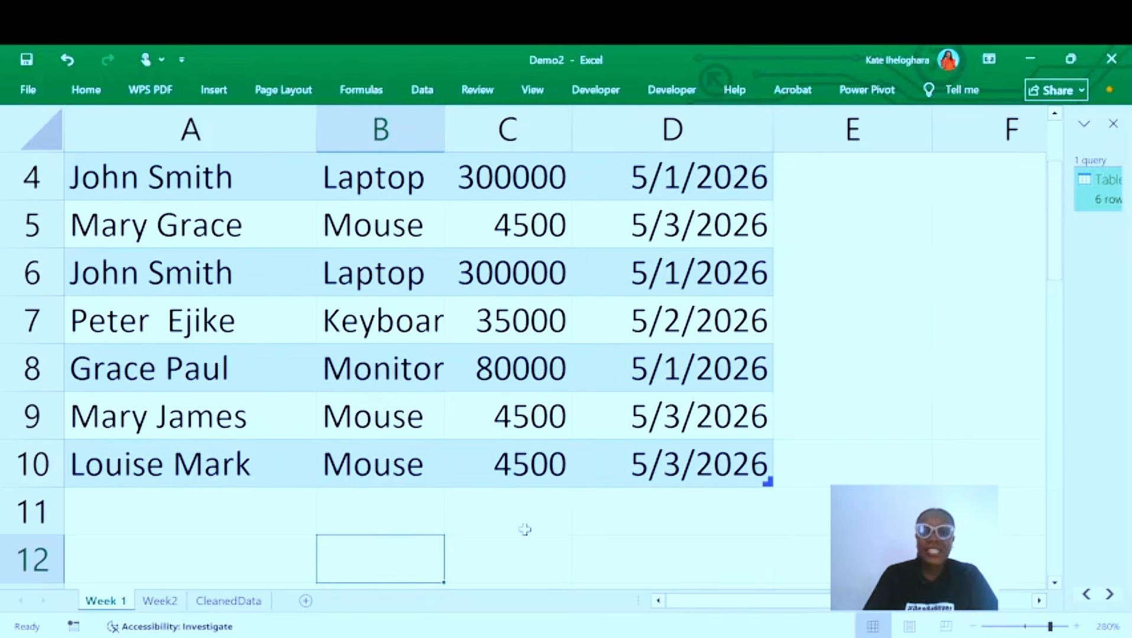
left_click(561, 540)
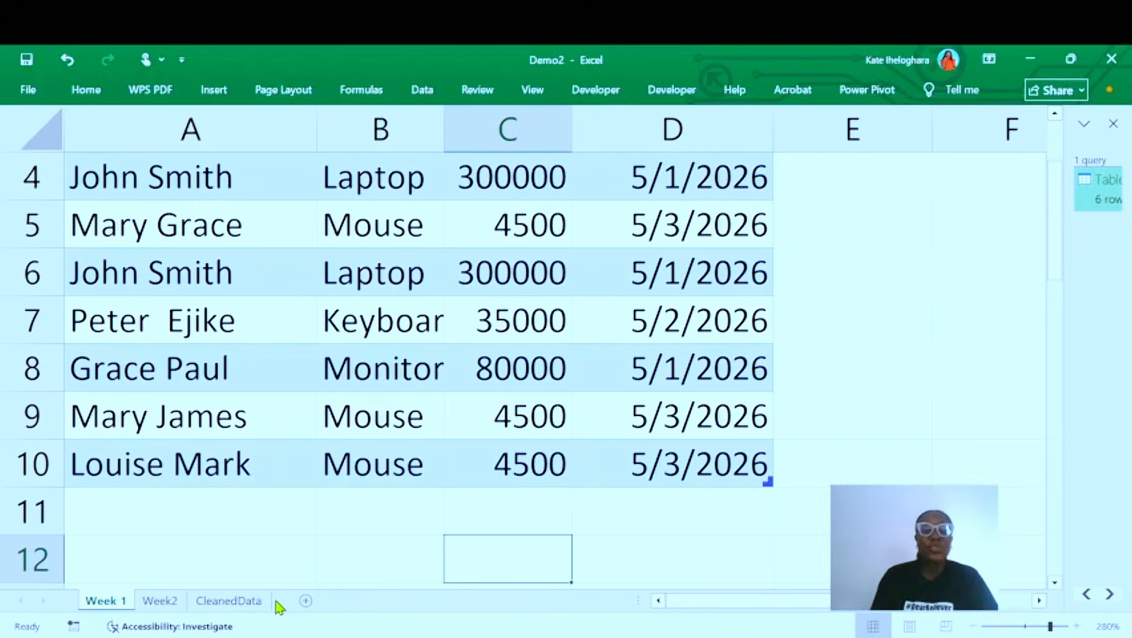
left_click(227, 601)
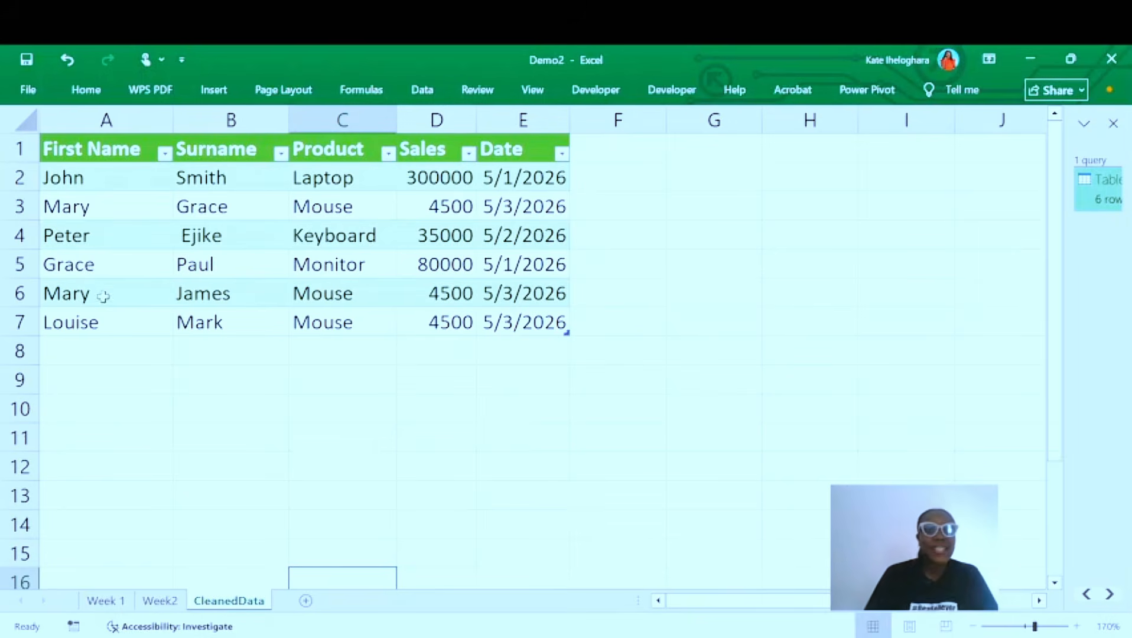